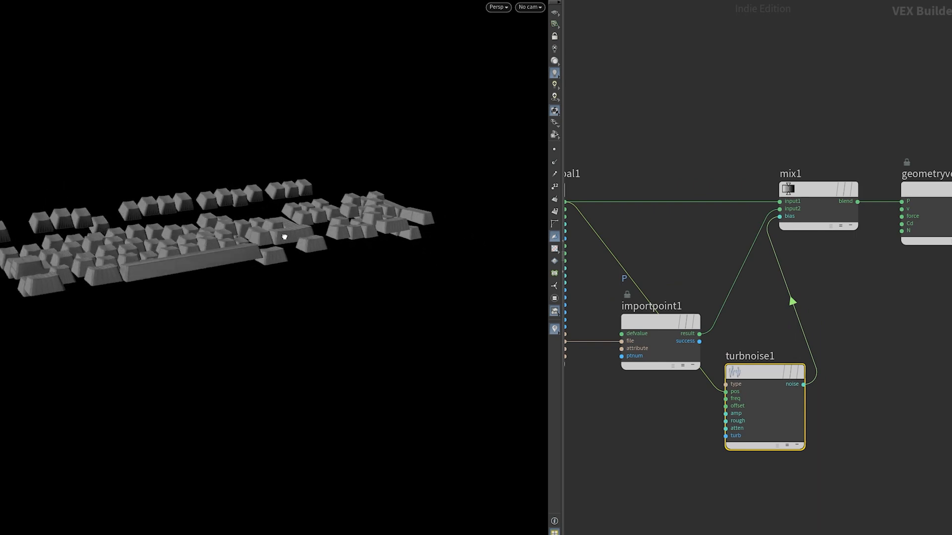
{"action": "left_click_drag", "start_coordinate": [284, 237], "coordinate": [301, 211]}
{"action": "left_click_drag", "start_coordinate": [257, 327], "coordinate": [272, 266]}
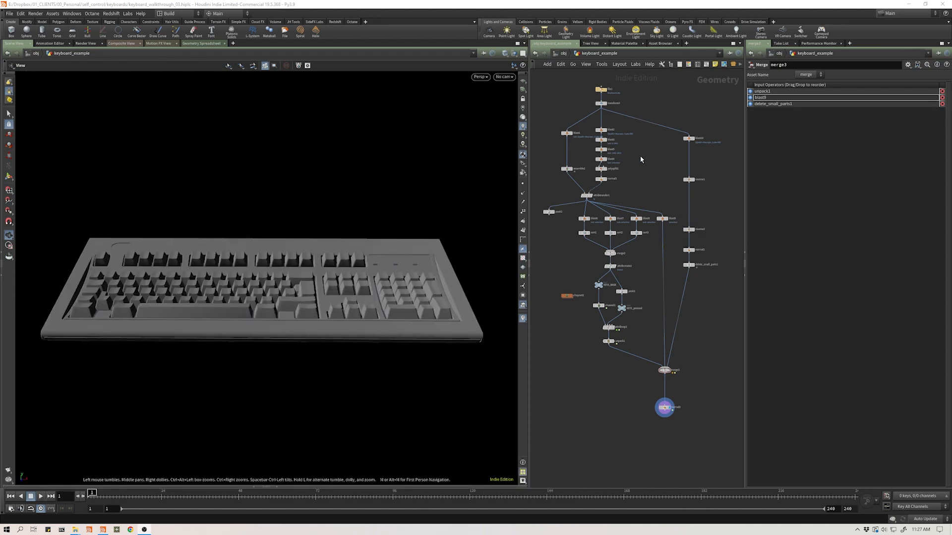
{"action": "middle_click_drag", "start_coordinate": [641, 156], "coordinate": [656, 207]}
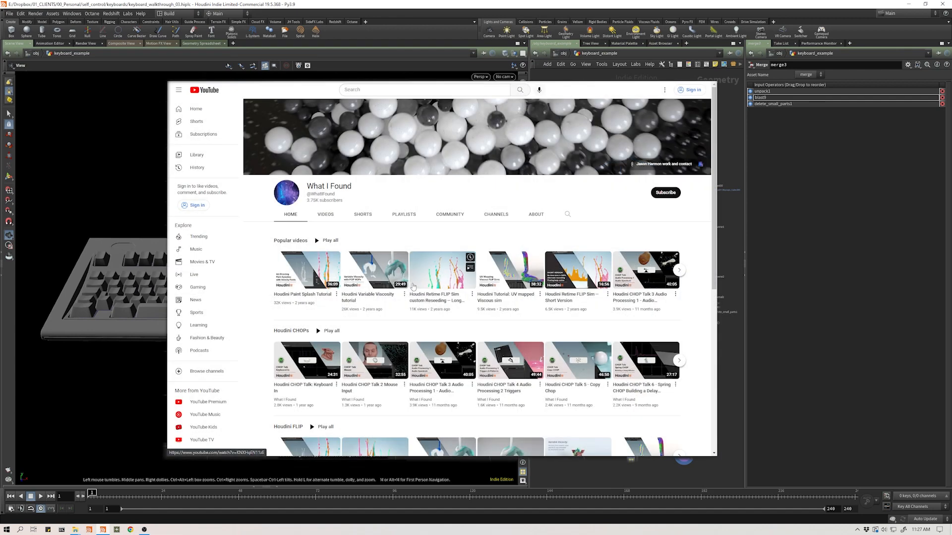
Open the "Houdini CHOP Talk 5 - Copy Chop" video from the What I Found YouTube channel
{"action": "scroll", "coordinate": [302, 271], "scroll_direction": "down", "scroll_amount": 2}
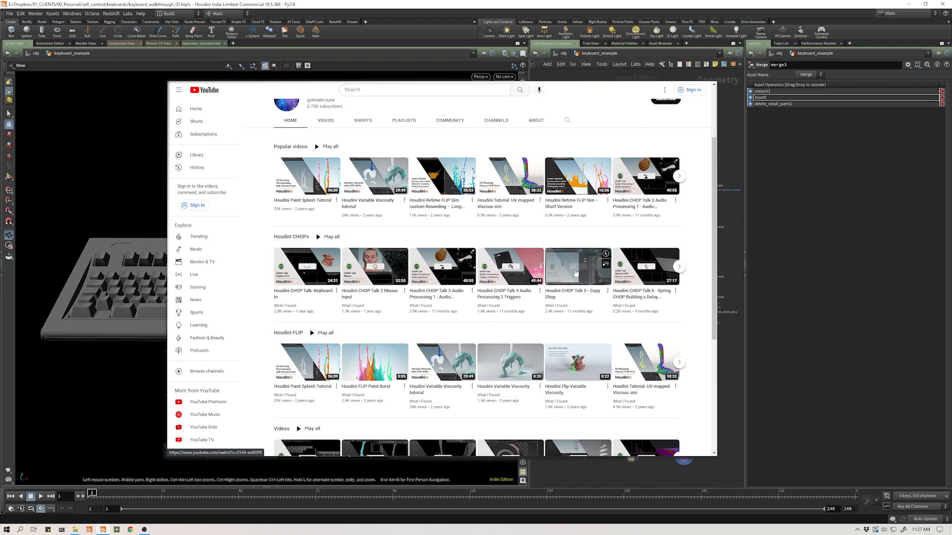
{"action": "left_click", "coordinate": [544, 301]}
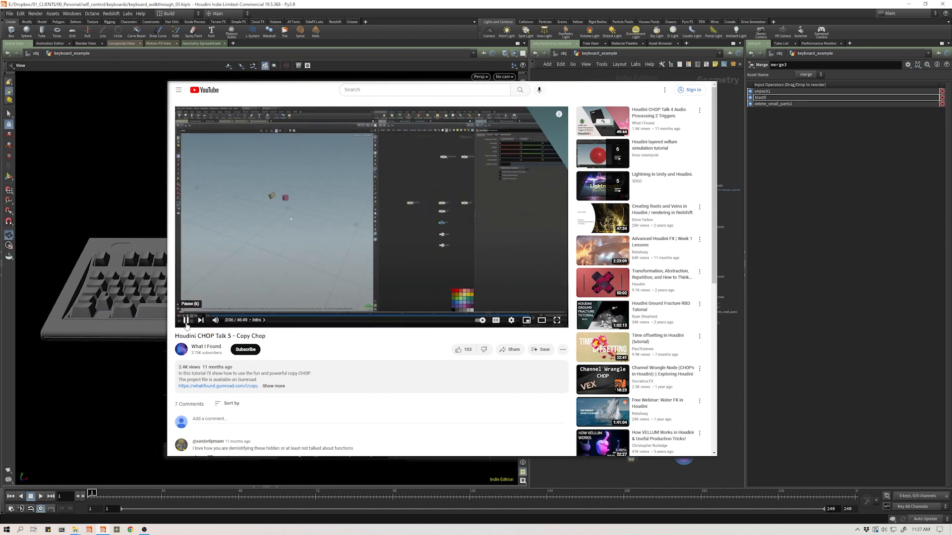
Return to Houdini, display the transform4 node and examine the complete imported keyboard model from several angles
{"action": "scroll", "coordinate": [604, 144], "scroll_direction": "up", "scroll_amount": 3}
{"action": "middle_click_drag", "start_coordinate": [603, 144], "coordinate": [583, 150]}
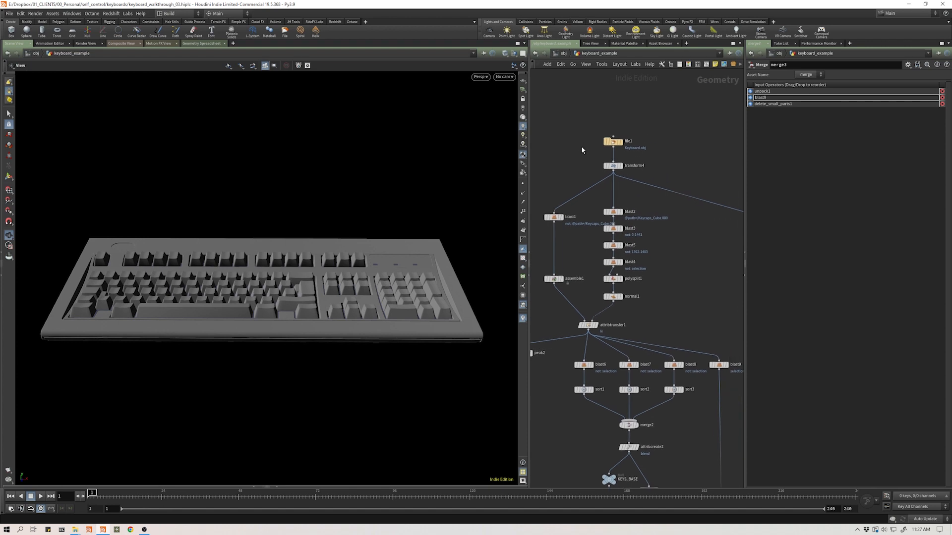
{"action": "left_click_drag", "start_coordinate": [312, 302], "coordinate": [334, 283]}
{"action": "left_click_drag", "start_coordinate": [259, 288], "coordinate": [287, 297]}
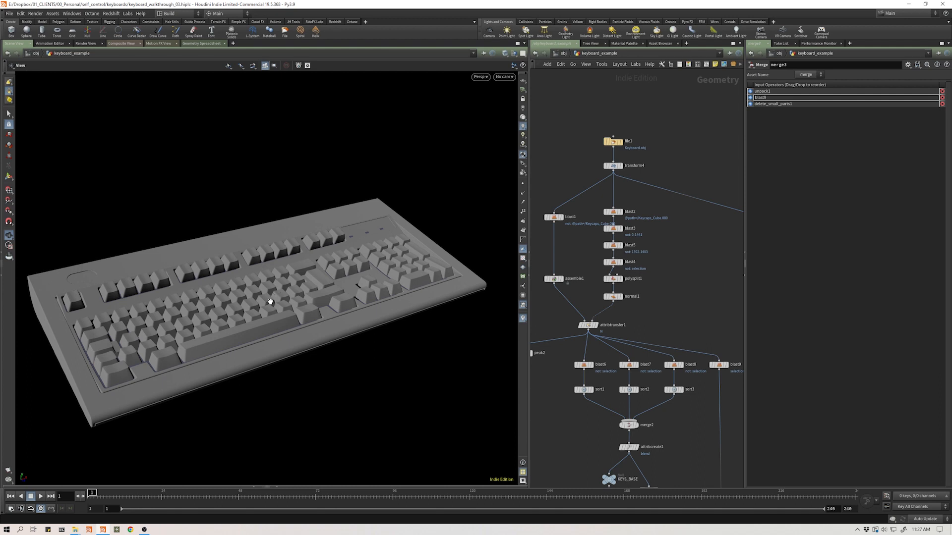
{"action": "left_click_drag", "start_coordinate": [271, 301], "coordinate": [327, 303]}
{"action": "left_click", "coordinate": [613, 167]}
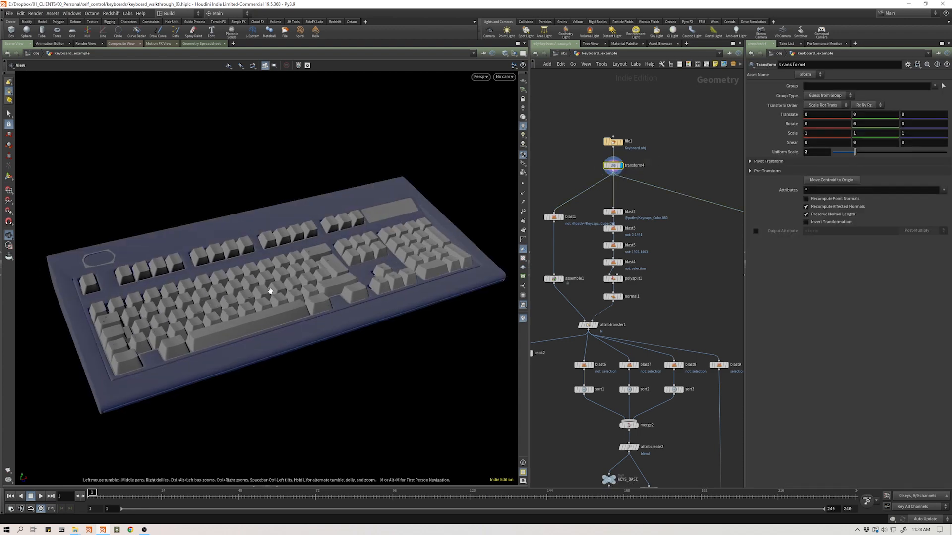
{"action": "left_click_drag", "start_coordinate": [271, 291], "coordinate": [308, 300]}
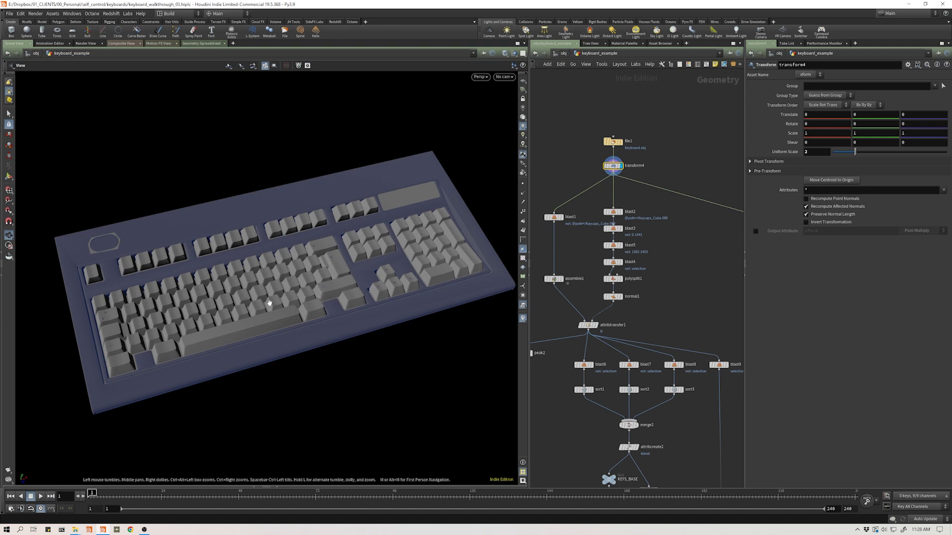
{"action": "left_click_drag", "start_coordinate": [262, 256], "coordinate": [314, 210]}
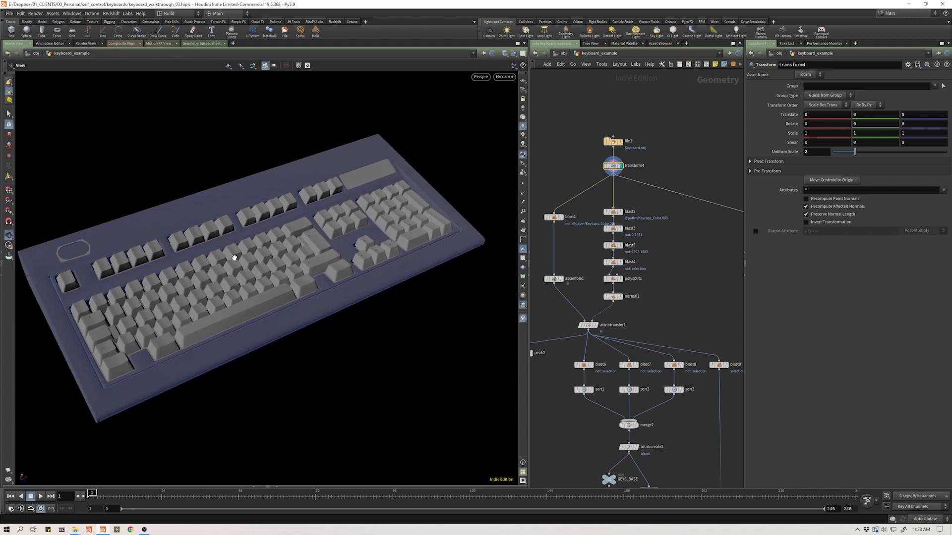
{"action": "left_click_drag", "start_coordinate": [234, 258], "coordinate": [214, 277]}
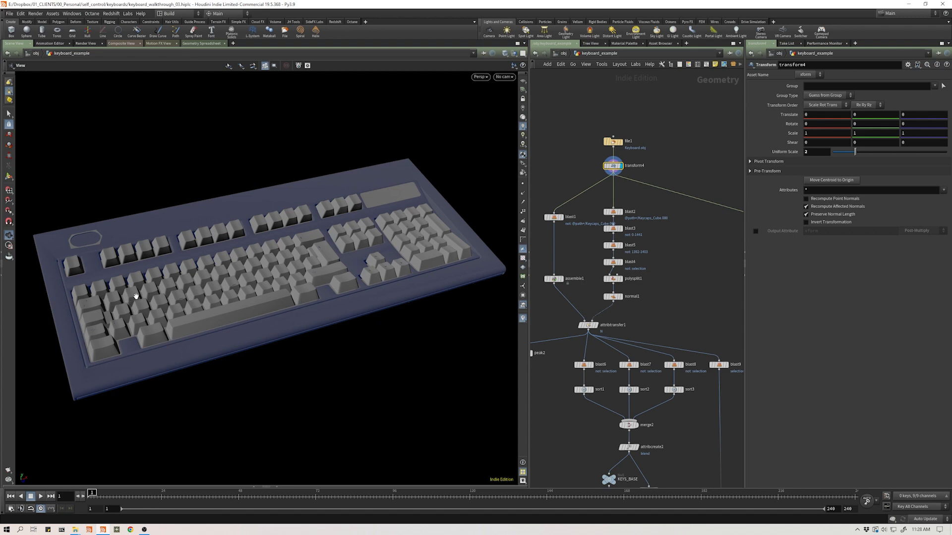
{"action": "left_click_drag", "start_coordinate": [159, 294], "coordinate": [273, 278]}
Display the blast1 node and inspect the isolated keycaps' profile in the Right view with headlight-only lighting
{"action": "scroll", "coordinate": [563, 217], "scroll_direction": "up", "scroll_amount": 3}
{"action": "left_click", "coordinate": [543, 196]}
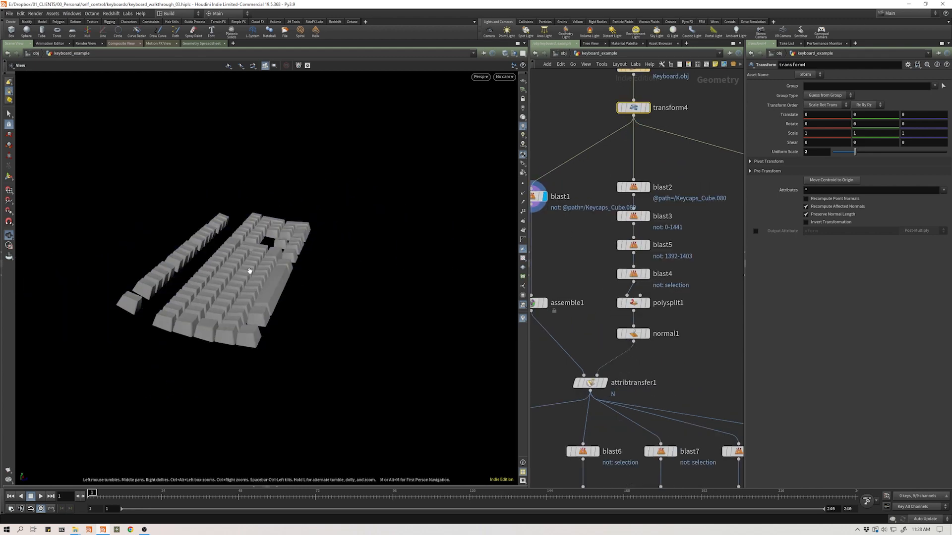
{"action": "key", "text": "space+4"}
{"action": "left_click", "coordinate": [523, 120]}
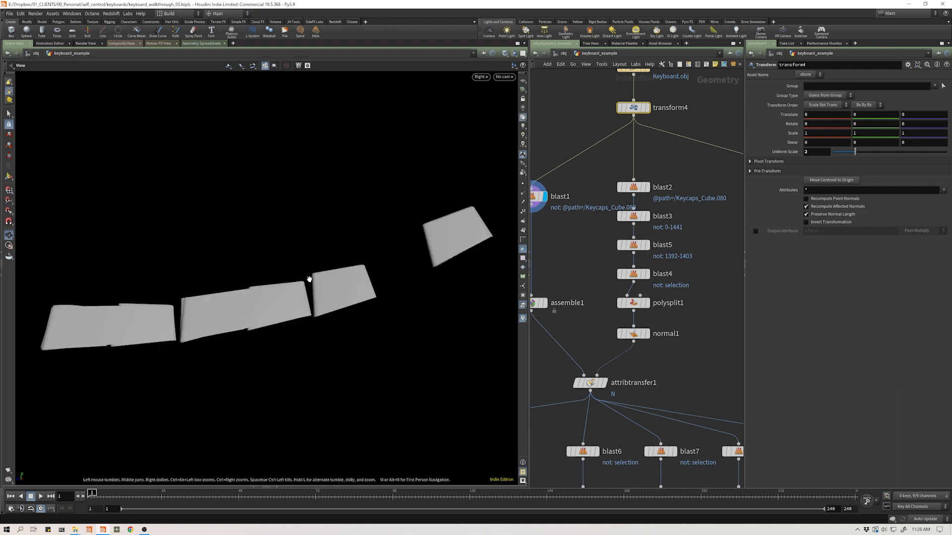
{"action": "left_click_drag", "start_coordinate": [310, 276], "coordinate": [266, 289]}
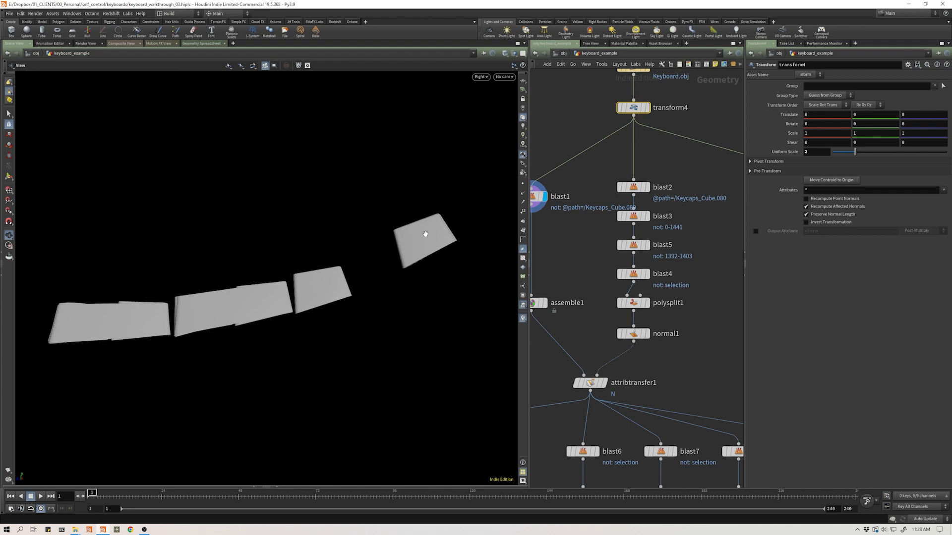
{"action": "left_click_drag", "start_coordinate": [354, 236], "coordinate": [167, 317]}
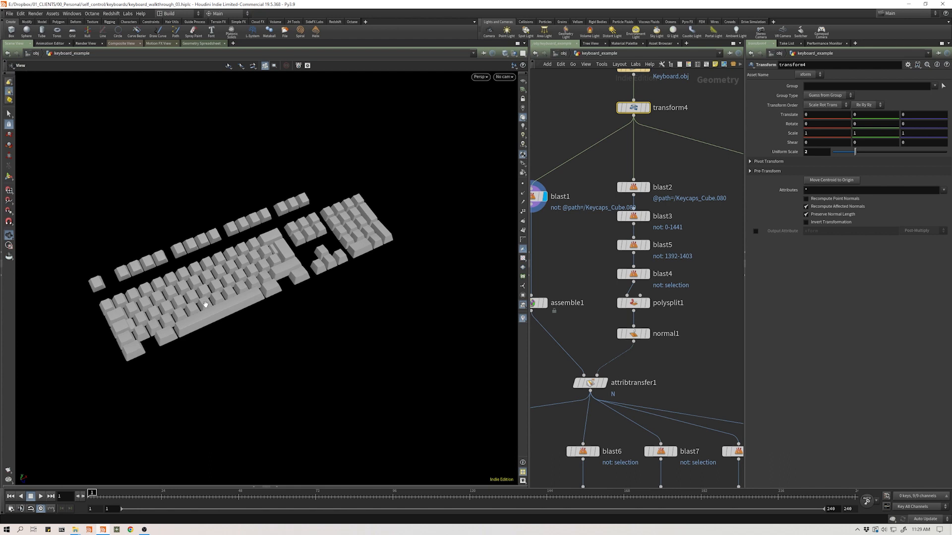
Examine the layout and tilt of the isolated keycap rows from several angles in the perspective view
{"action": "mouse_move", "coordinate": [205, 304]}
{"action": "left_mouse_down"}
{"action": "mouse_move", "coordinate": [197, 317]}
{"action": "mouse_move", "coordinate": [212, 307]}
{"action": "left_mouse_up"}
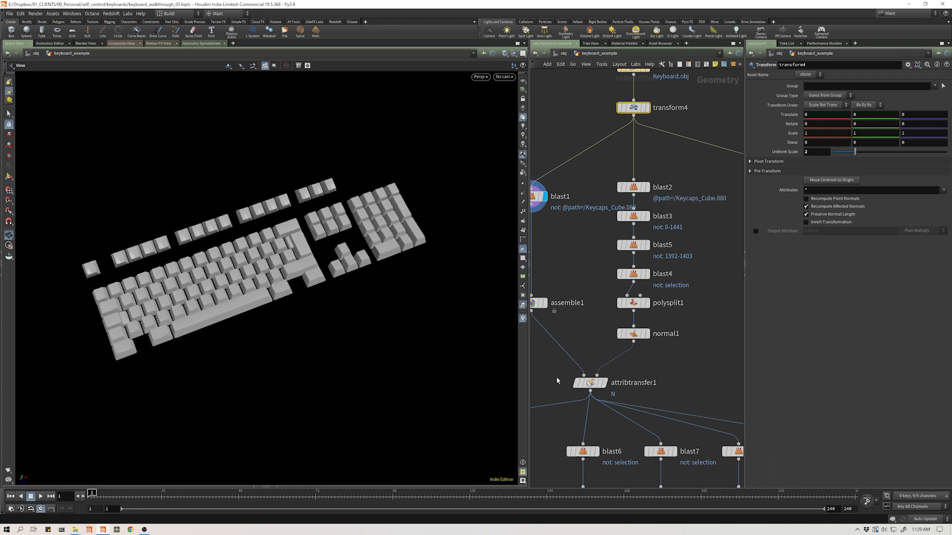
{"action": "middle_click_drag", "start_coordinate": [557, 381], "coordinate": [606, 337]}
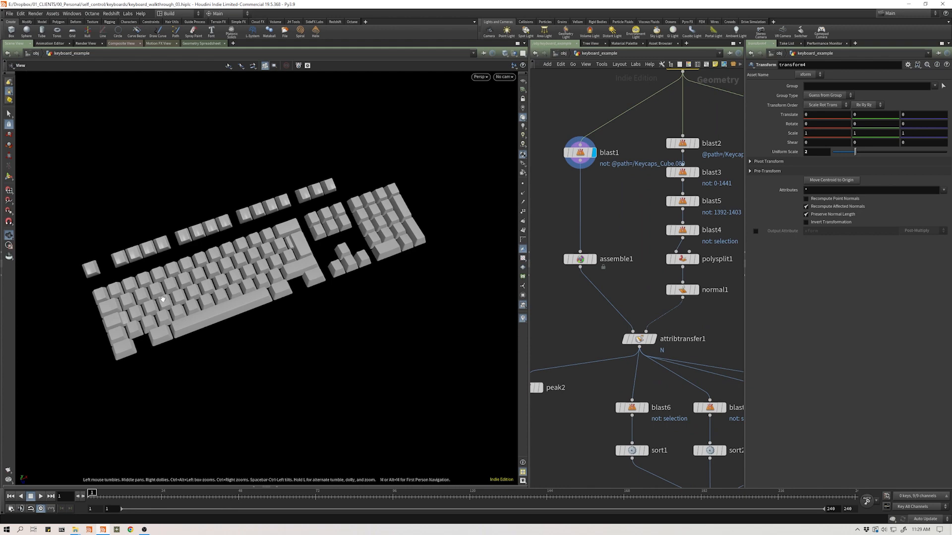
{"action": "left_click_drag", "start_coordinate": [166, 296], "coordinate": [160, 270]}
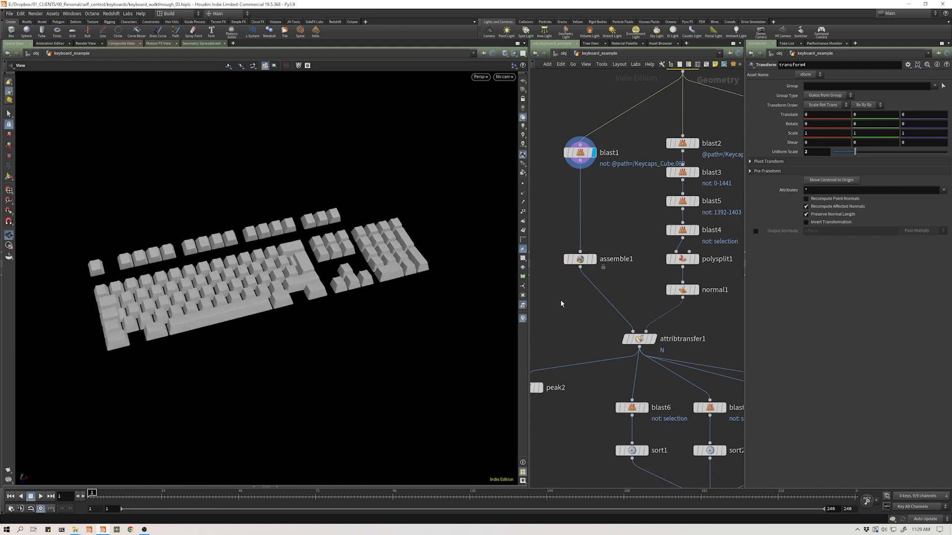
{"action": "middle_click_drag", "start_coordinate": [561, 301], "coordinate": [565, 300]}
{"action": "left_click_drag", "start_coordinate": [304, 278], "coordinate": [272, 292]}
{"action": "right_click_drag", "start_coordinate": [273, 292], "coordinate": [291, 277]}
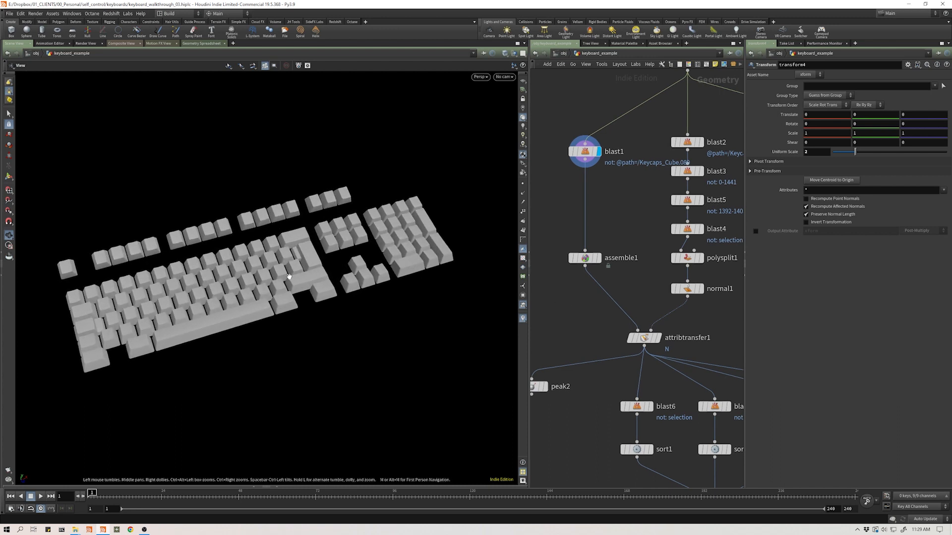
{"action": "left_click_drag", "start_coordinate": [279, 287], "coordinate": [246, 281]}
{"action": "right_click_drag", "start_coordinate": [246, 280], "coordinate": [251, 282]}
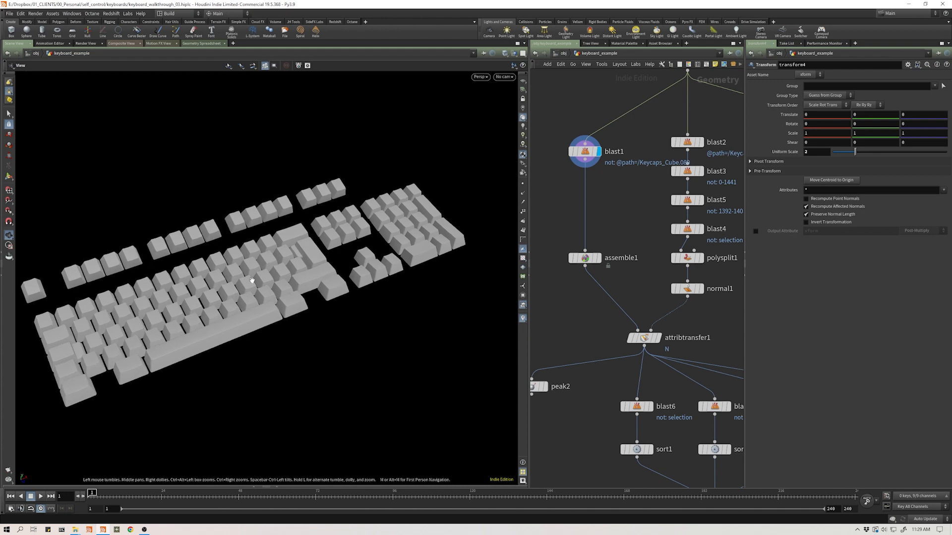
{"action": "middle_click_drag", "start_coordinate": [251, 281], "coordinate": [274, 270]}
{"action": "left_click_drag", "start_coordinate": [246, 281], "coordinate": [209, 294]}
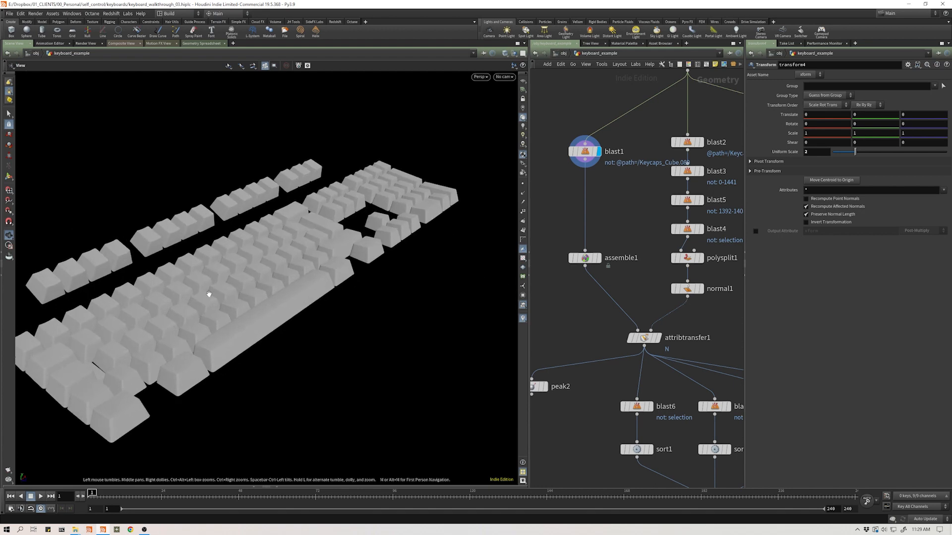
{"action": "left_click_drag", "start_coordinate": [171, 404], "coordinate": [208, 313]}
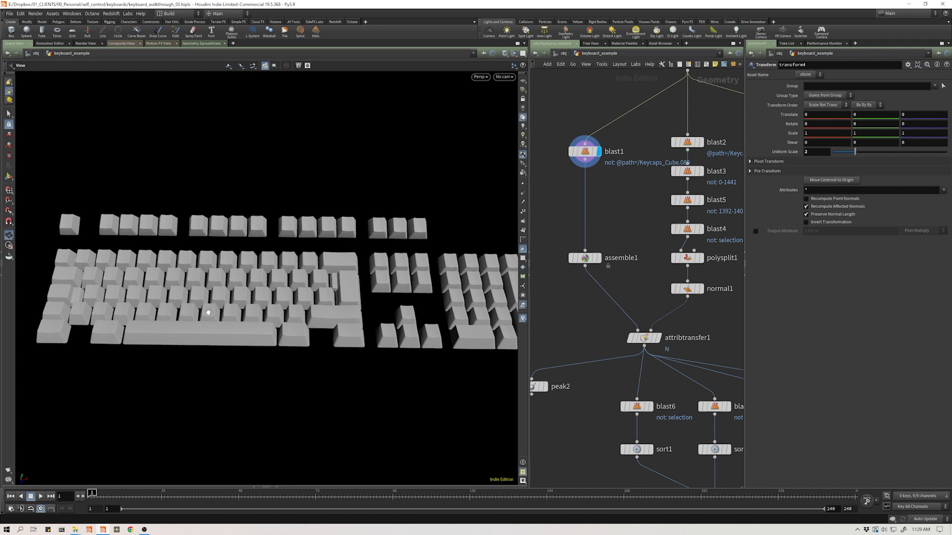
{"action": "left_click_drag", "start_coordinate": [209, 312], "coordinate": [228, 295]}
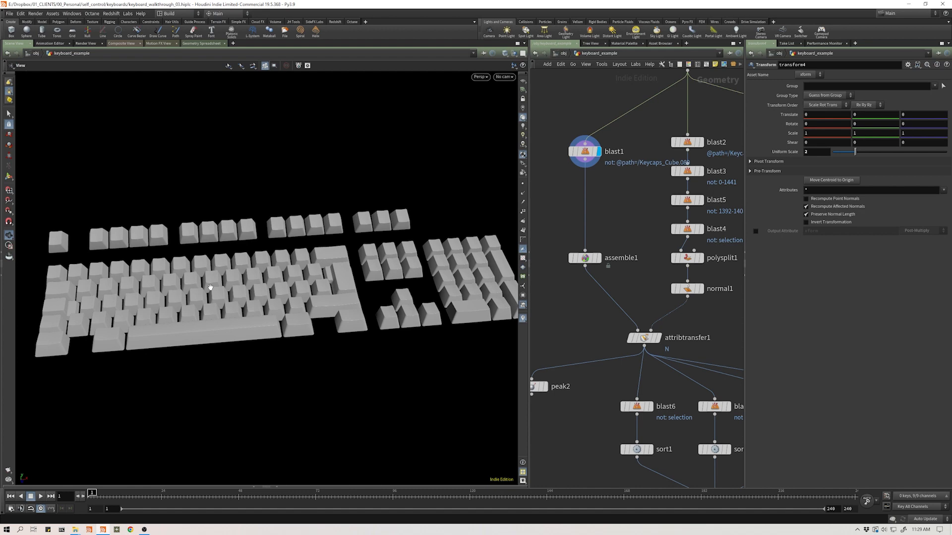
Move the blast1 and assemble1 nodes slightly farther from the blast2 branch in the network
{"action": "scroll", "coordinate": [605, 194], "scroll_direction": "down", "scroll_amount": 5}
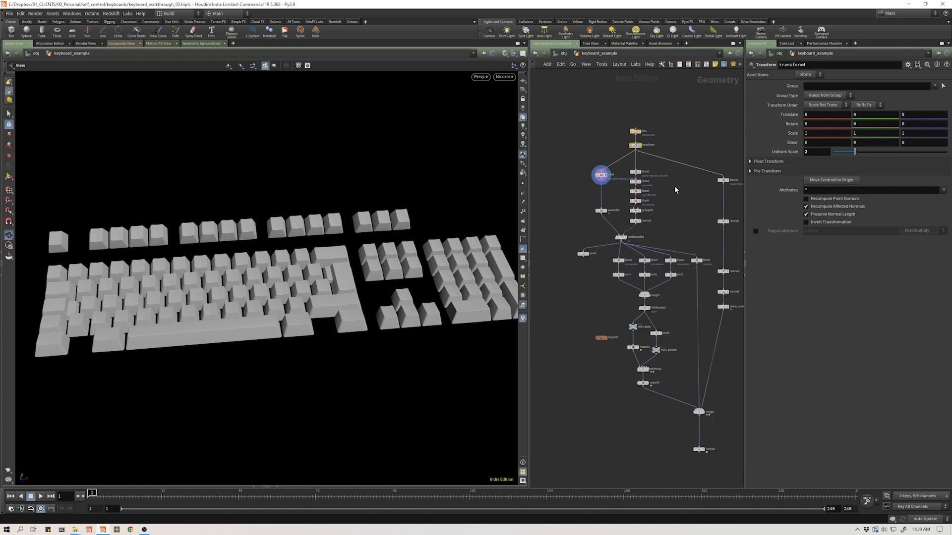
{"action": "scroll", "coordinate": [628, 140], "scroll_direction": "up", "scroll_amount": 4}
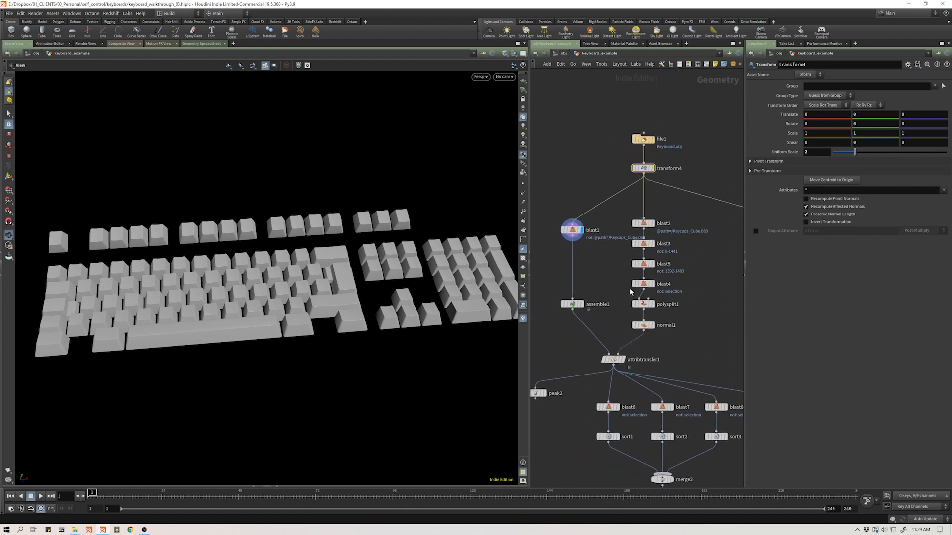
{"action": "left_click_drag", "start_coordinate": [576, 188], "coordinate": [558, 308]}
{"action": "left_click", "coordinate": [587, 296]}
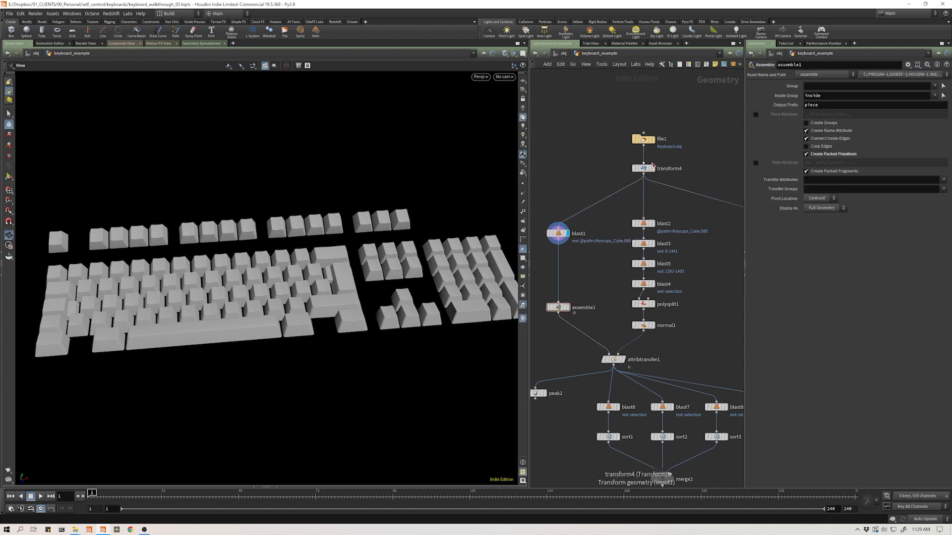
Display the full keyboard at the transform4 node and switch the viewport to normal lighting
{"action": "left_click", "coordinate": [652, 169]}
{"action": "left_click_drag", "start_coordinate": [603, 105], "coordinate": [730, 161]}
{"action": "left_click_drag", "start_coordinate": [613, 127], "coordinate": [617, 141]}
{"action": "left_click", "coordinate": [643, 169]}
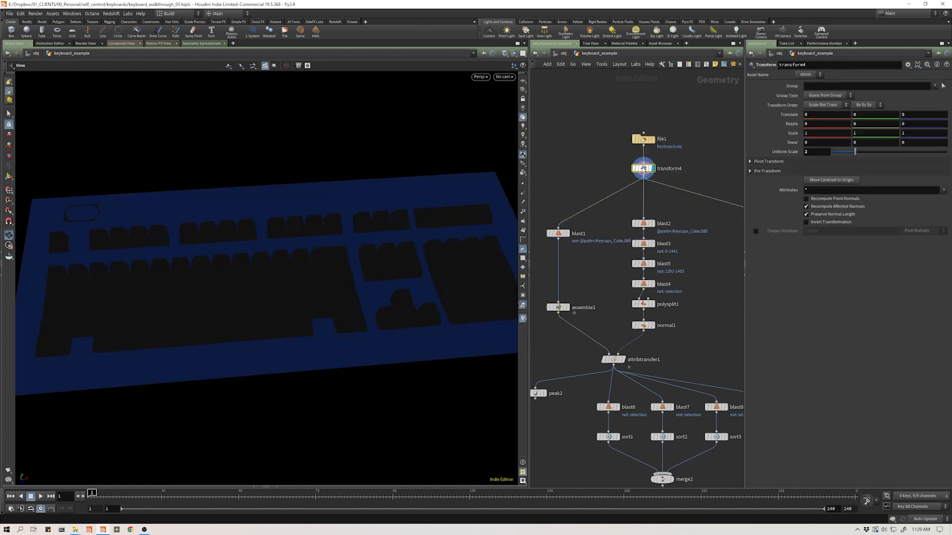
{"action": "left_click", "coordinate": [523, 127]}
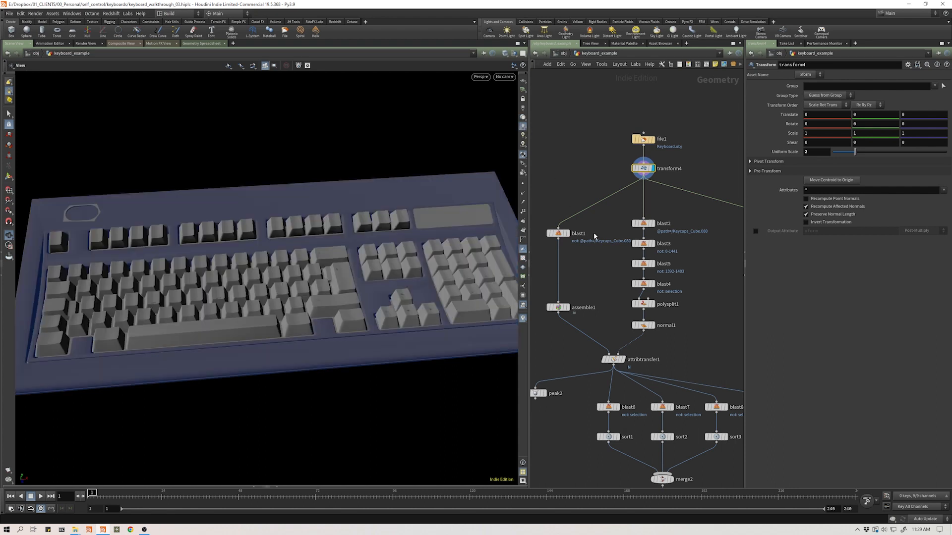
Display and select blast1 to inspect the keycaps it isolates and its group settings
{"action": "left_click", "coordinate": [567, 233]}
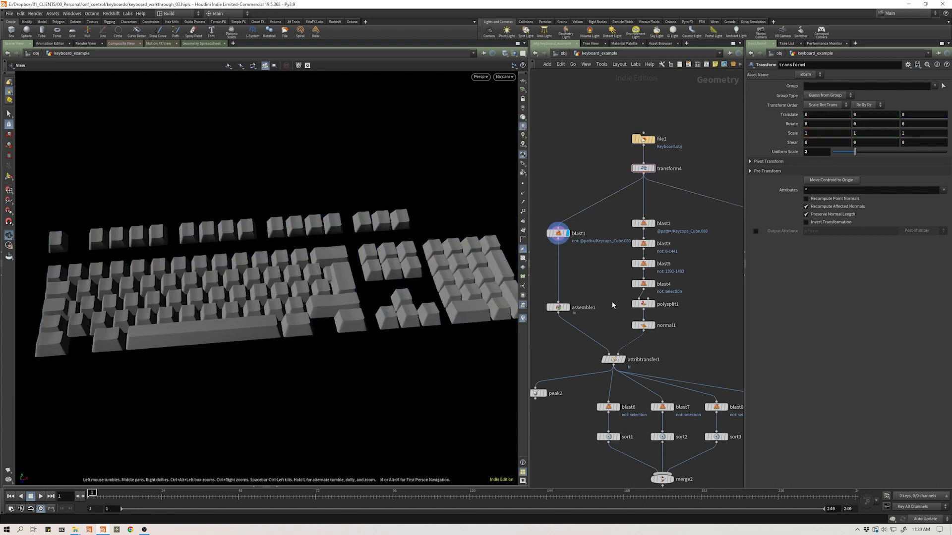
{"action": "middle_click_drag", "start_coordinate": [579, 293], "coordinate": [551, 290]}
{"action": "middle_click_drag", "start_coordinate": [638, 281], "coordinate": [665, 273]}
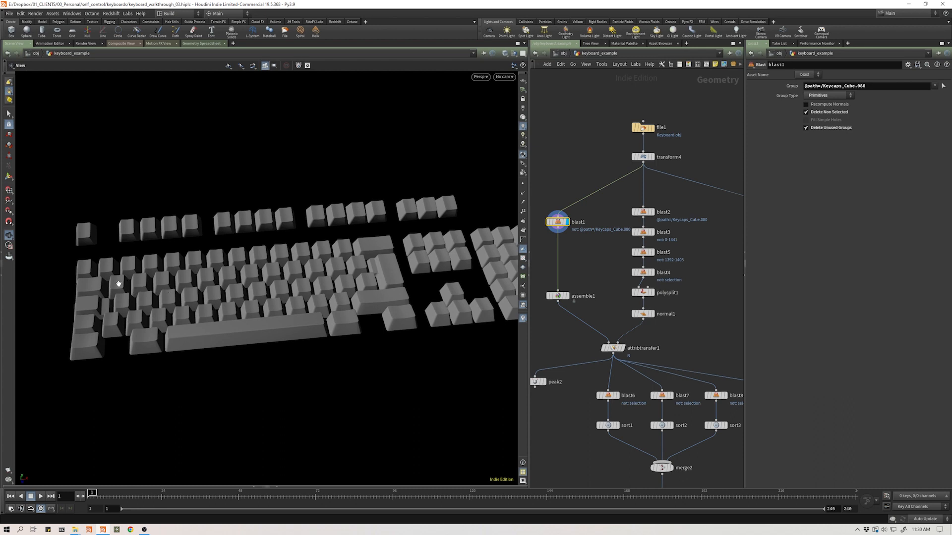
{"action": "left_click_drag", "start_coordinate": [116, 285], "coordinate": [104, 288]}
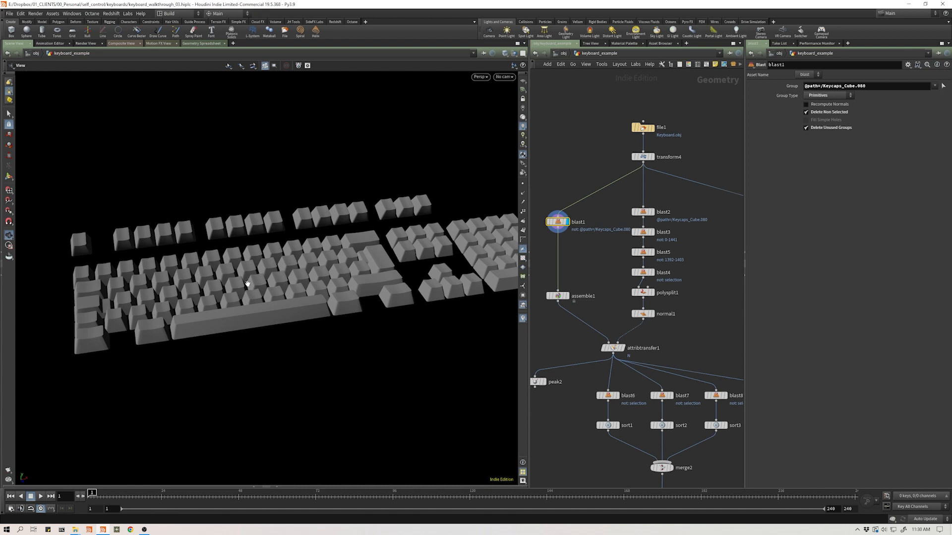
Turn on point display in the viewport to examine the points of the unpacked keycap geometry
{"action": "scroll", "coordinate": [604, 267], "scroll_direction": "down", "scroll_amount": 2}
{"action": "middle_click_drag", "start_coordinate": [599, 268], "coordinate": [612, 271]}
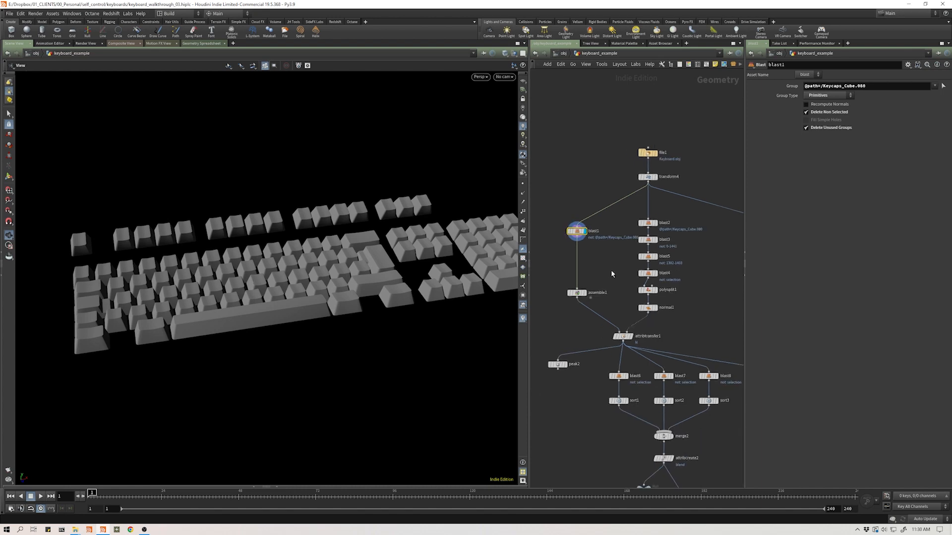
{"action": "left_click", "coordinate": [523, 183]}
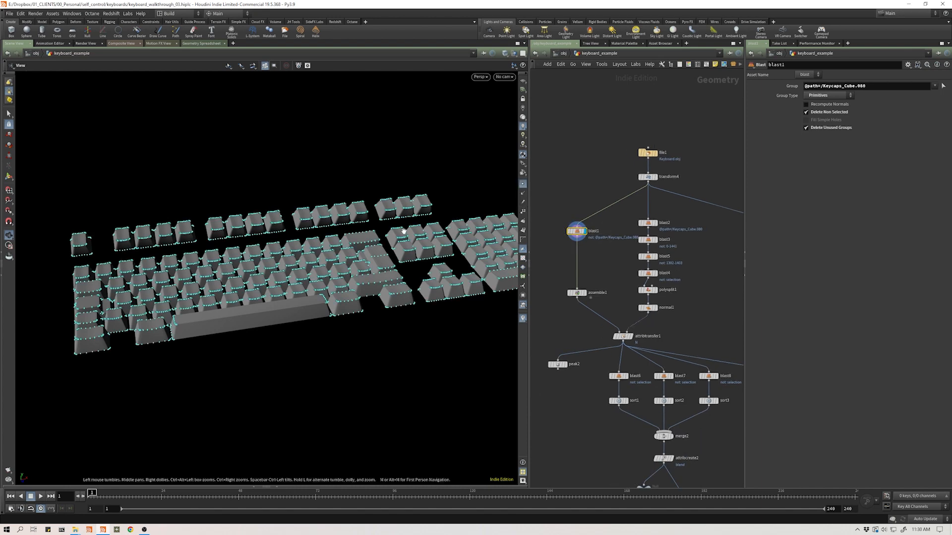
{"action": "left_click_drag", "start_coordinate": [258, 277], "coordinate": [244, 288]}
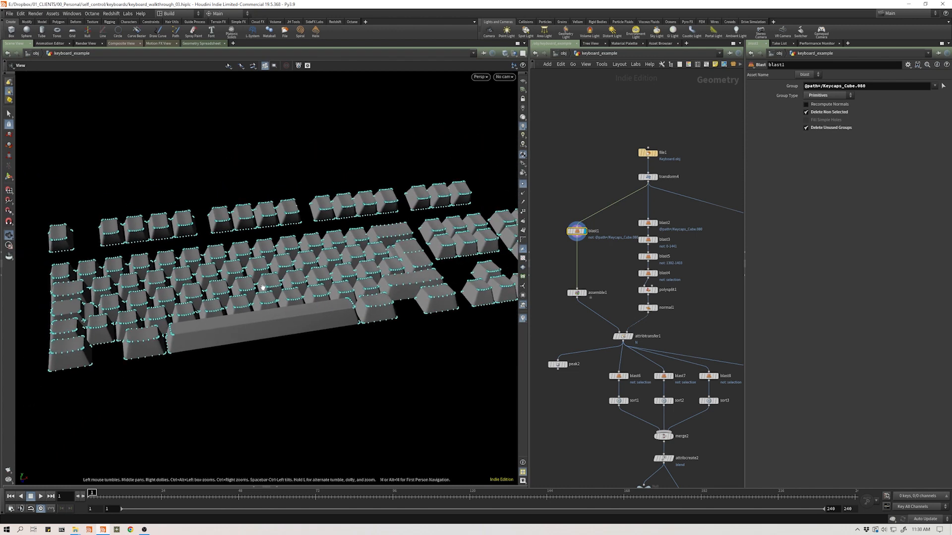
Display the assemble1 node and inspect the packed keycaps along with its Assemble settings
{"action": "left_click", "coordinate": [584, 293]}
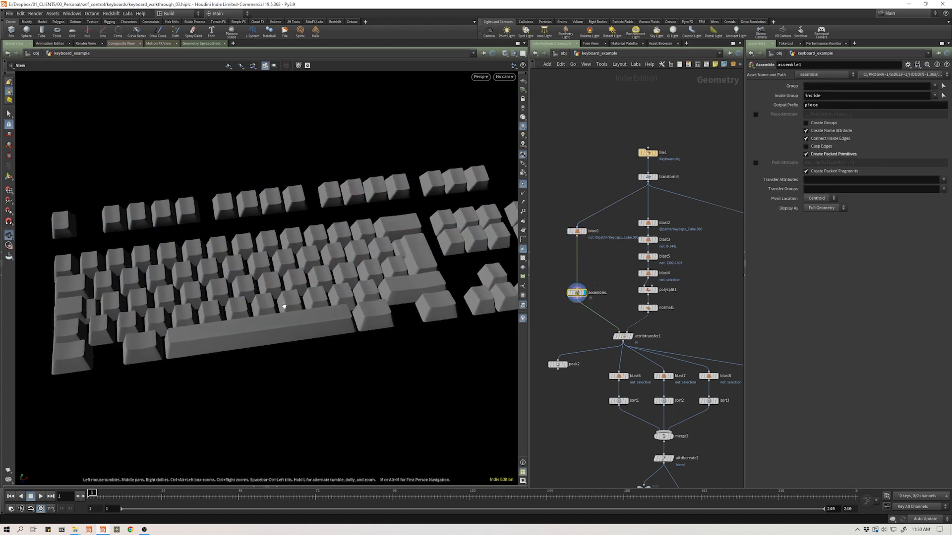
{"action": "scroll", "coordinate": [575, 295], "scroll_direction": "up", "scroll_amount": 6}
{"action": "left_click_drag", "start_coordinate": [276, 316], "coordinate": [283, 287]}
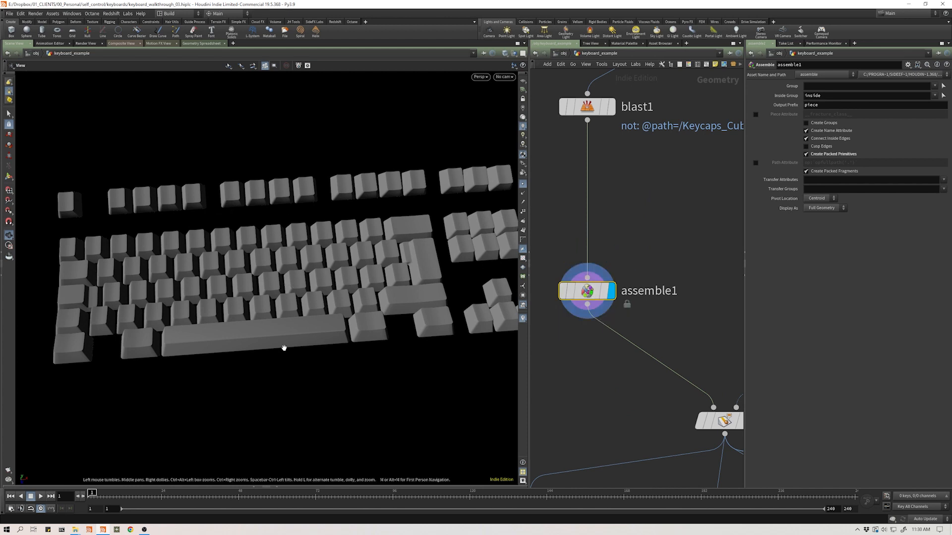
Set the assemble1 packed keycaps to display as Centroid
{"action": "left_click", "coordinate": [824, 208]}
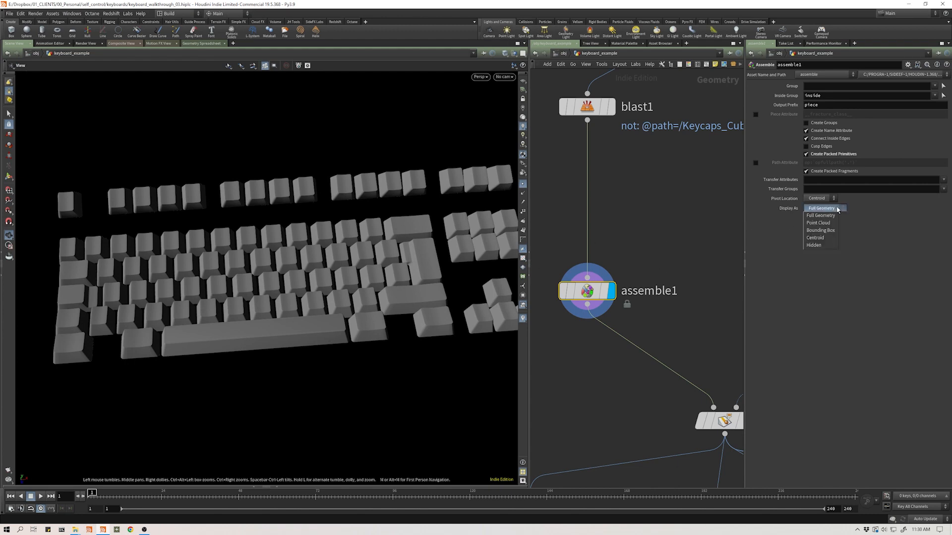
{"action": "left_click", "coordinate": [828, 239]}
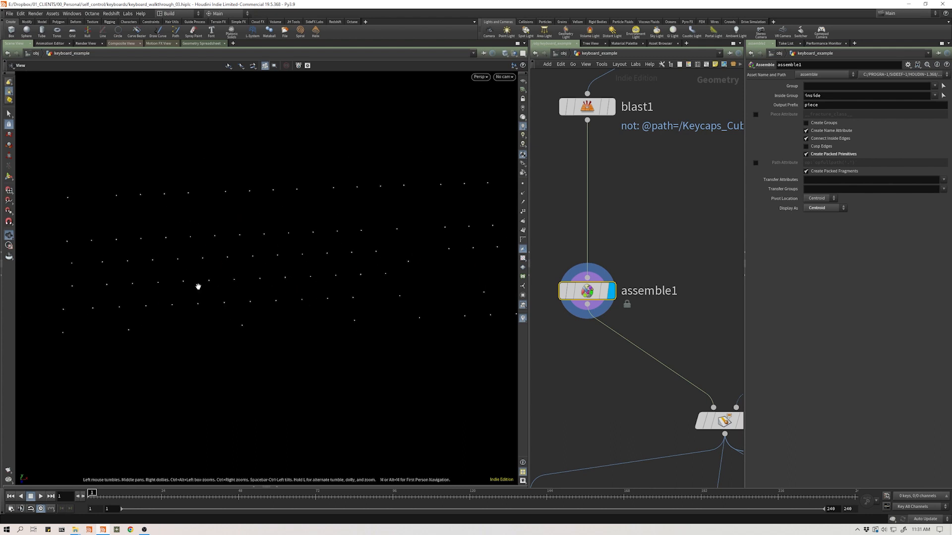
{"action": "scroll", "coordinate": [593, 367], "scroll_direction": "down", "scroll_amount": 6}
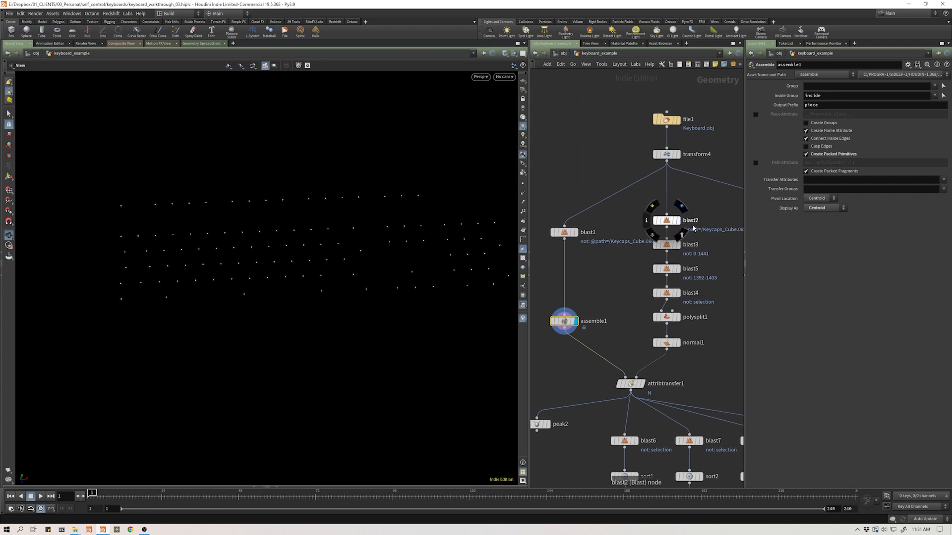
Move blast1 and assemble1 away from the blast2 branch, then display blast4 and examine the curvature of its isolated surface
{"action": "left_click_drag", "start_coordinate": [565, 194], "coordinate": [543, 324]}
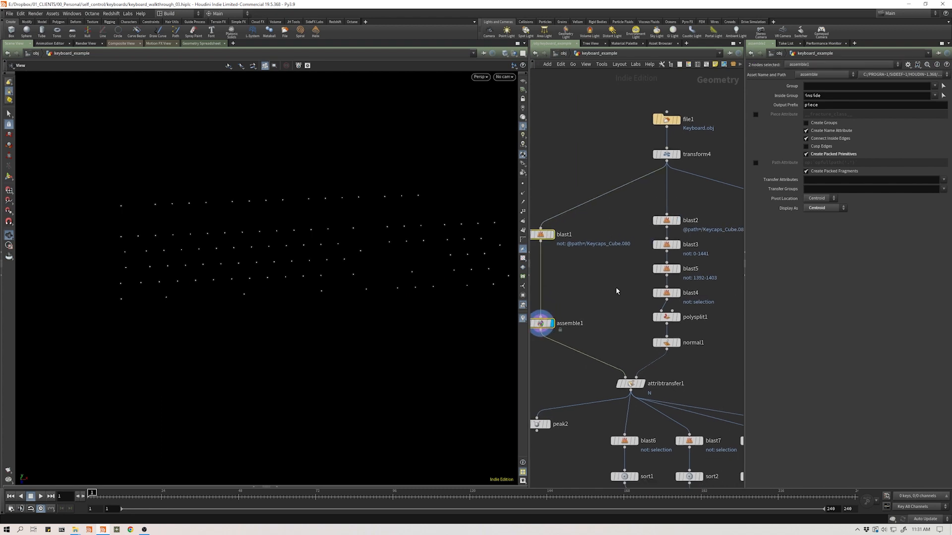
{"action": "left_click", "coordinate": [680, 293]}
{"action": "left_click_drag", "start_coordinate": [378, 270], "coordinate": [422, 235]}
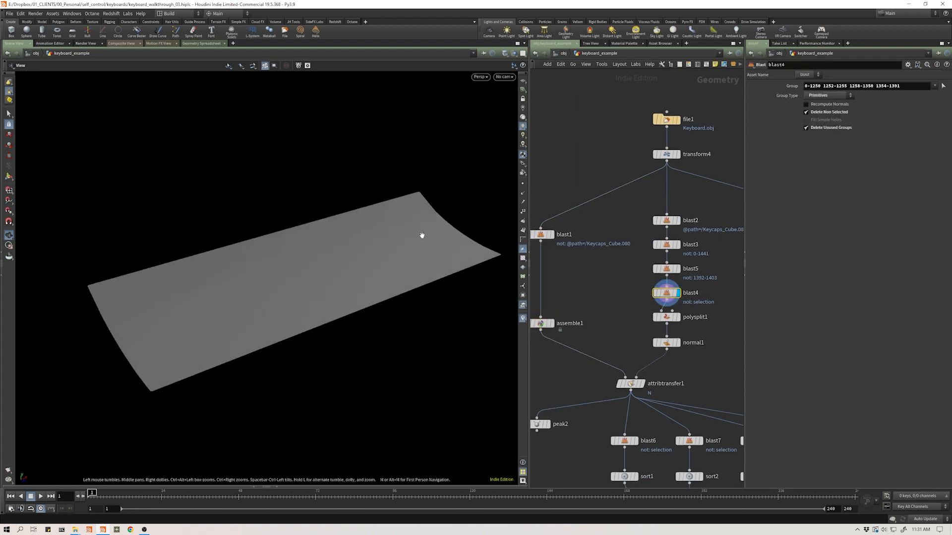
{"action": "left_click_drag", "start_coordinate": [333, 280], "coordinate": [408, 241]}
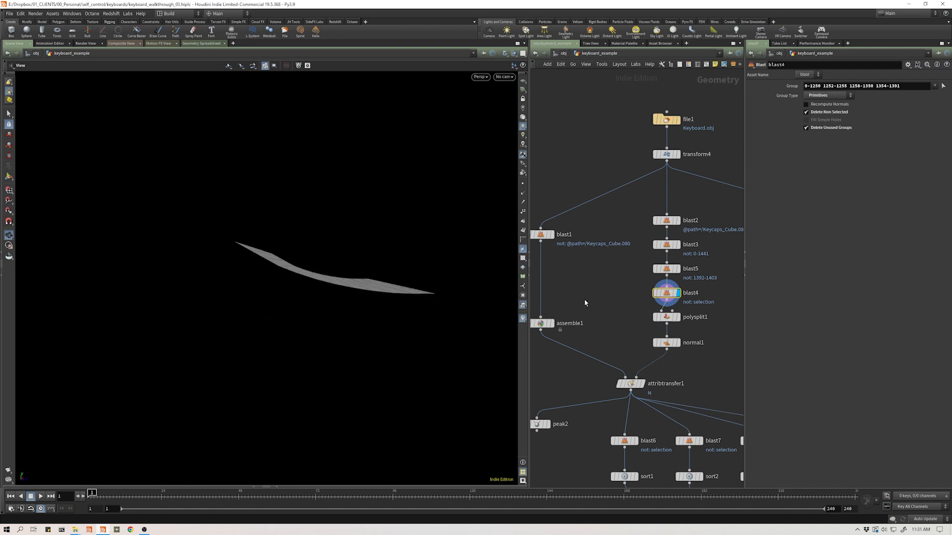
Display assemble1 and then blast1, examining the curved profile of the keycap rows from the side and above
{"action": "middle_click_drag", "start_coordinate": [577, 319], "coordinate": [608, 315]}
{"action": "left_click", "coordinate": [580, 319]}
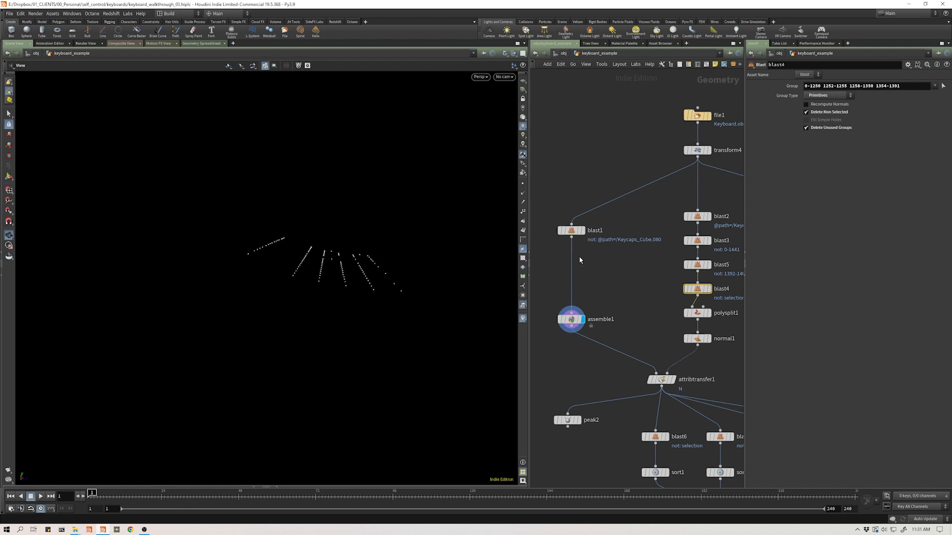
{"action": "left_click", "coordinate": [581, 230]}
{"action": "left_click_drag", "start_coordinate": [352, 268], "coordinate": [365, 292]}
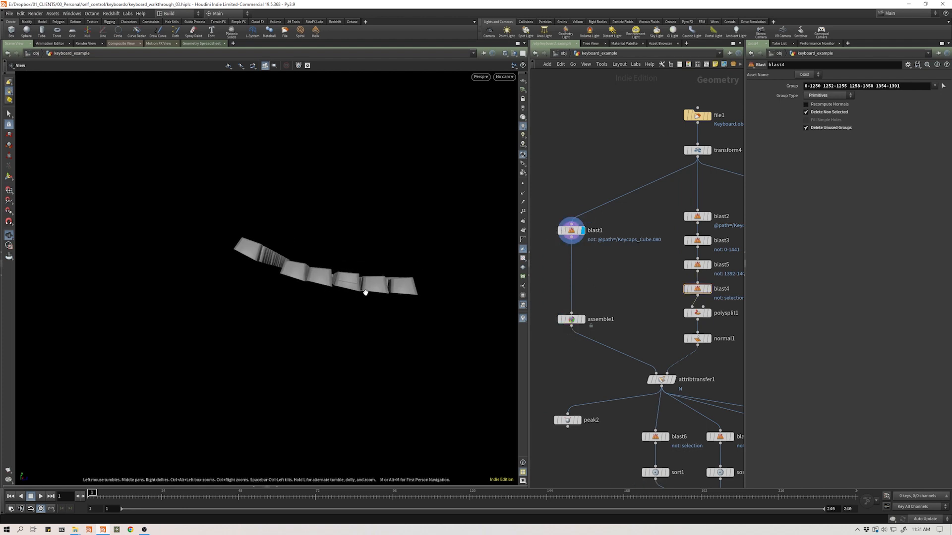
{"action": "left_click_drag", "start_coordinate": [316, 270], "coordinate": [333, 311]}
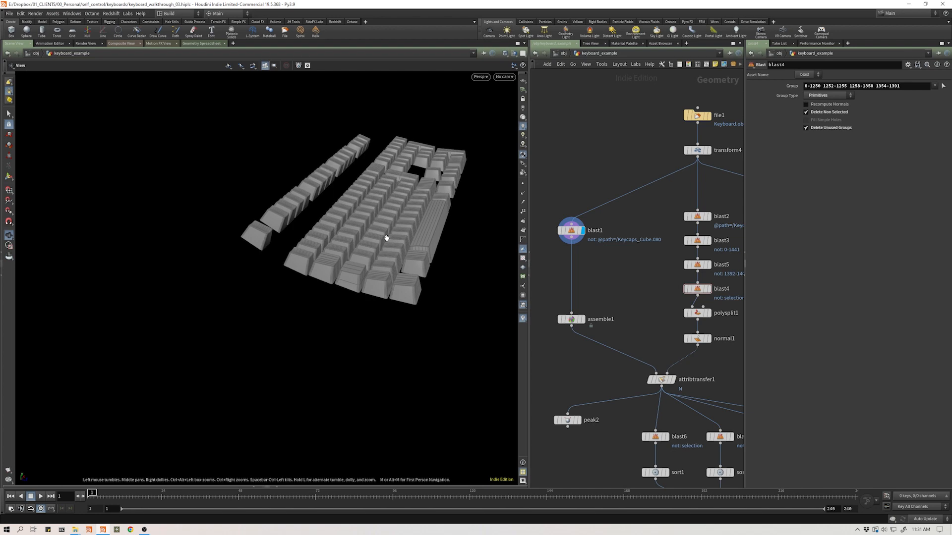
{"action": "left_click_drag", "start_coordinate": [387, 238], "coordinate": [465, 264]}
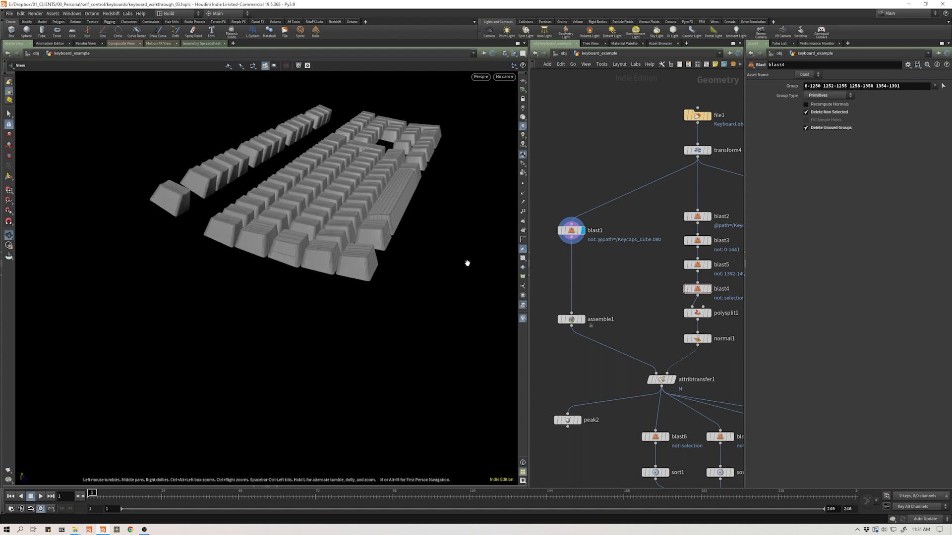
Display blast4 and then polysplit1 to examine the edge loops added across the curved surface
{"action": "left_click", "coordinate": [708, 289]}
{"action": "left_click_drag", "start_coordinate": [709, 299], "coordinate": [710, 298]}
{"action": "left_click_drag", "start_coordinate": [386, 224], "coordinate": [230, 253]}
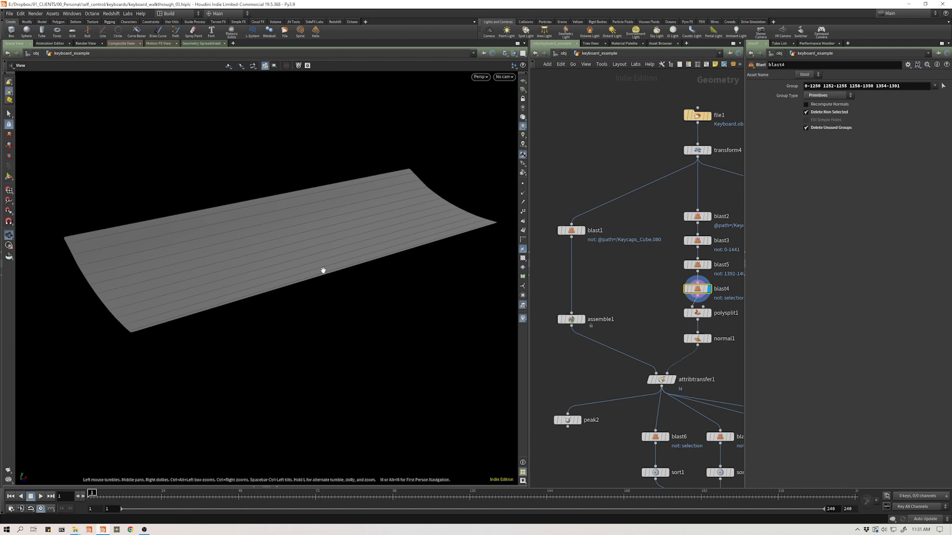
{"action": "left_click", "coordinate": [708, 312]}
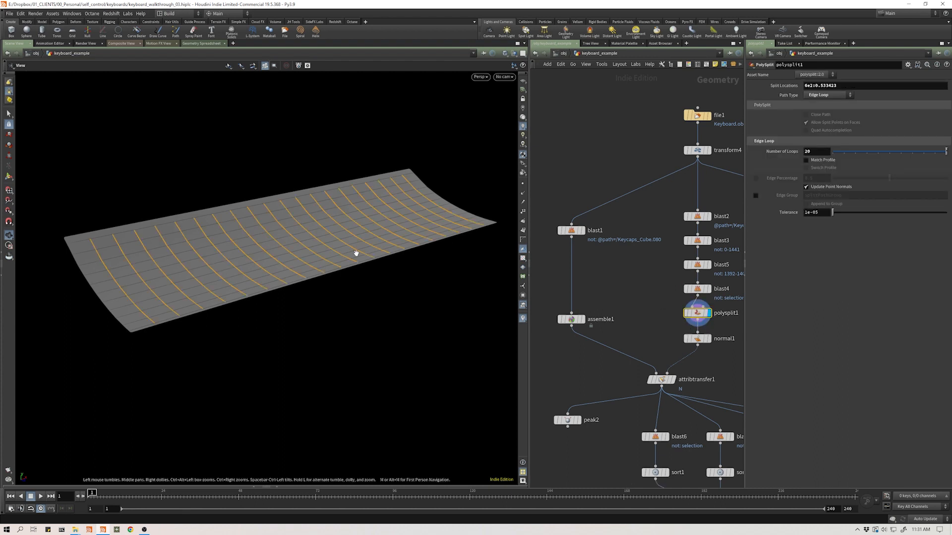
{"action": "left_click_drag", "start_coordinate": [356, 253], "coordinate": [221, 255]}
Display normal1 and turn on point normals in the viewport to inspect their directions along the curved surface
{"action": "left_click", "coordinate": [708, 339]}
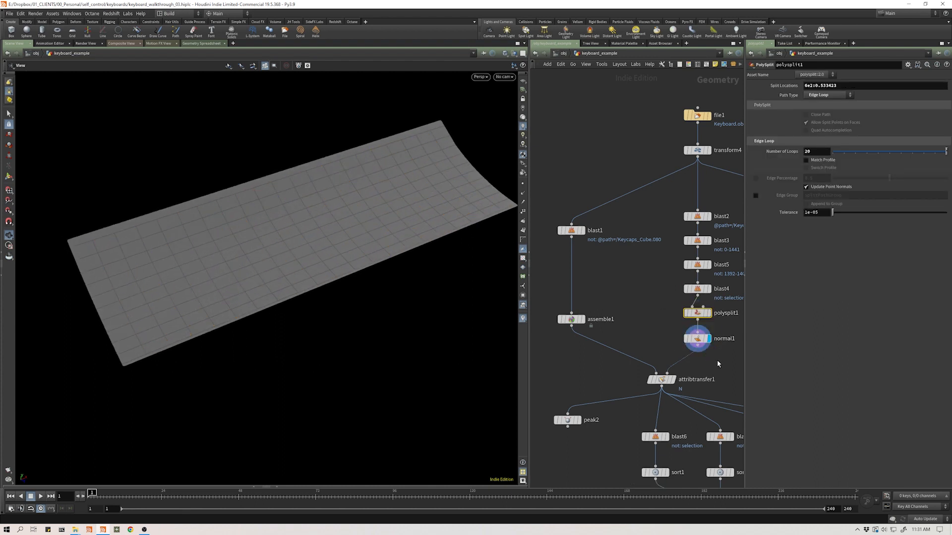
{"action": "left_click", "coordinate": [523, 193]}
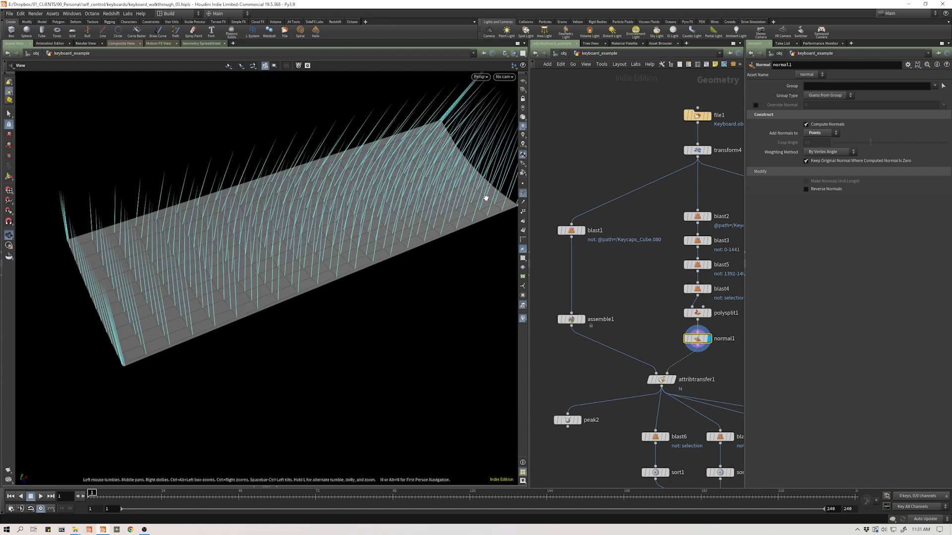
{"action": "left_click_drag", "start_coordinate": [484, 195], "coordinate": [353, 194]}
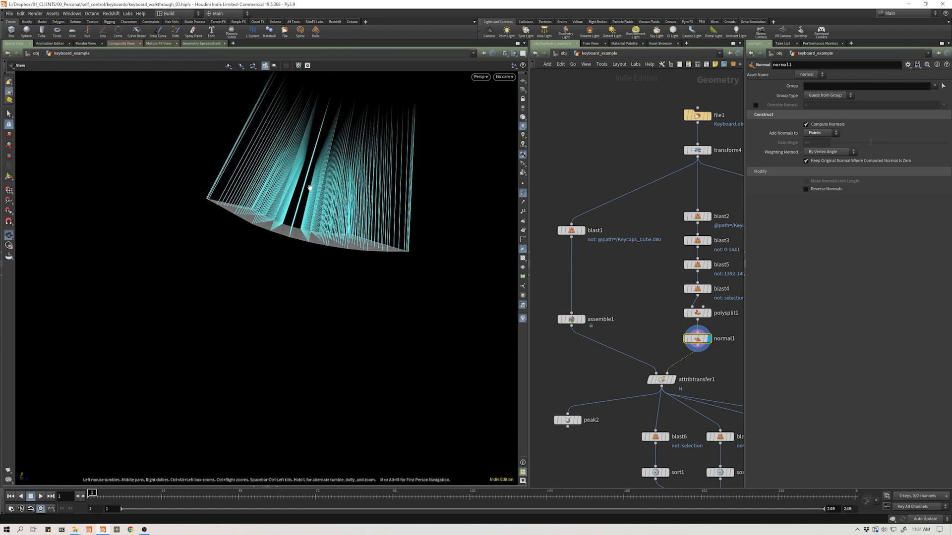
Display attribtransfer1 and set the assemble1 packed keycaps to display as Full Geometry
{"action": "middle_click_drag", "start_coordinate": [593, 283], "coordinate": [583, 279]}
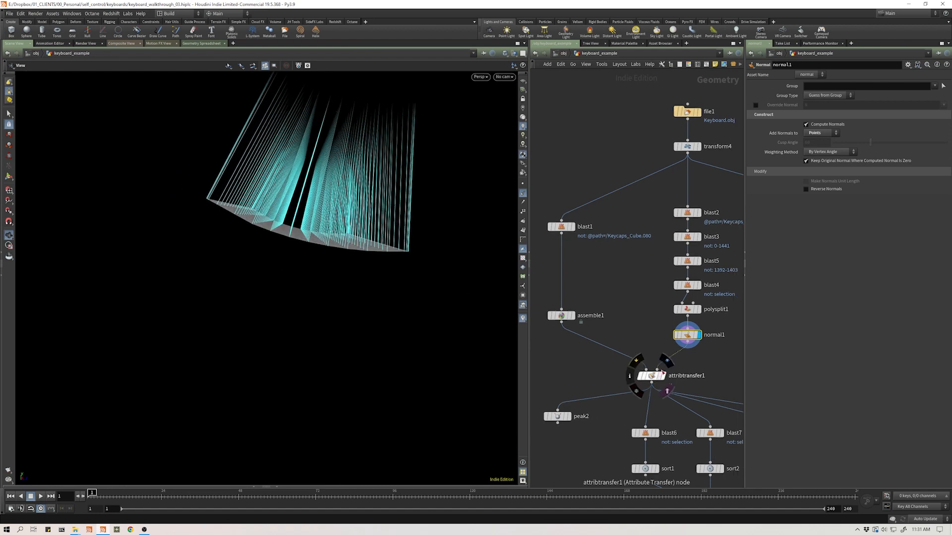
{"action": "left_click", "coordinate": [663, 376]}
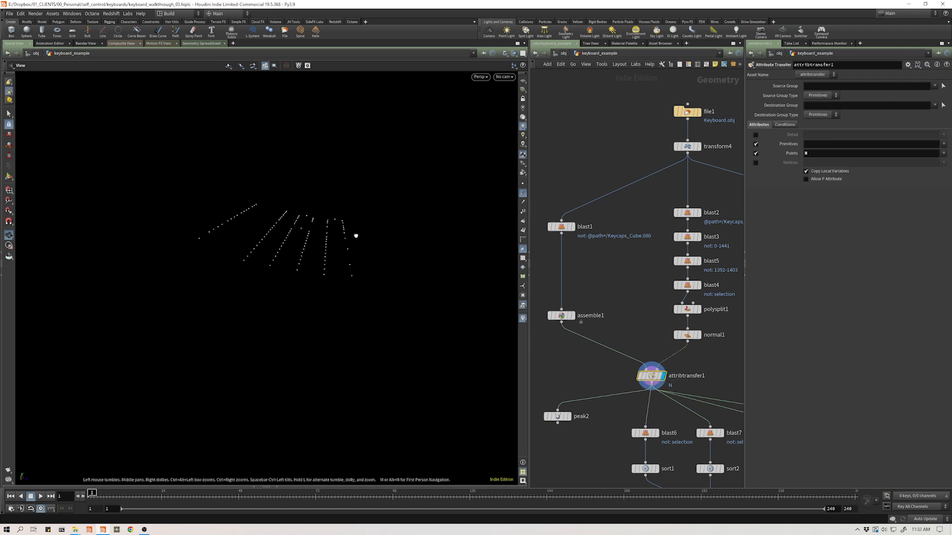
{"action": "left_click", "coordinate": [587, 316]}
{"action": "left_click", "coordinate": [819, 209]}
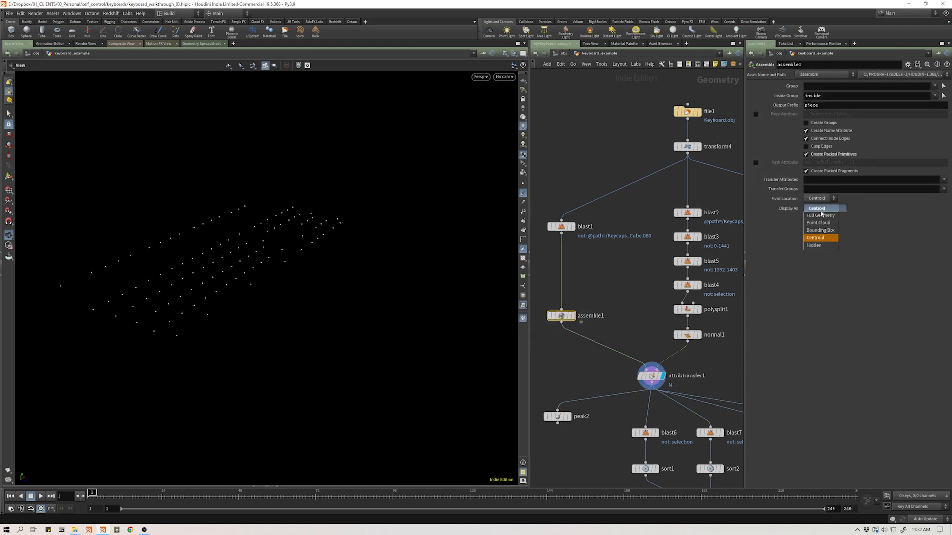
{"action": "left_click", "coordinate": [821, 217]}
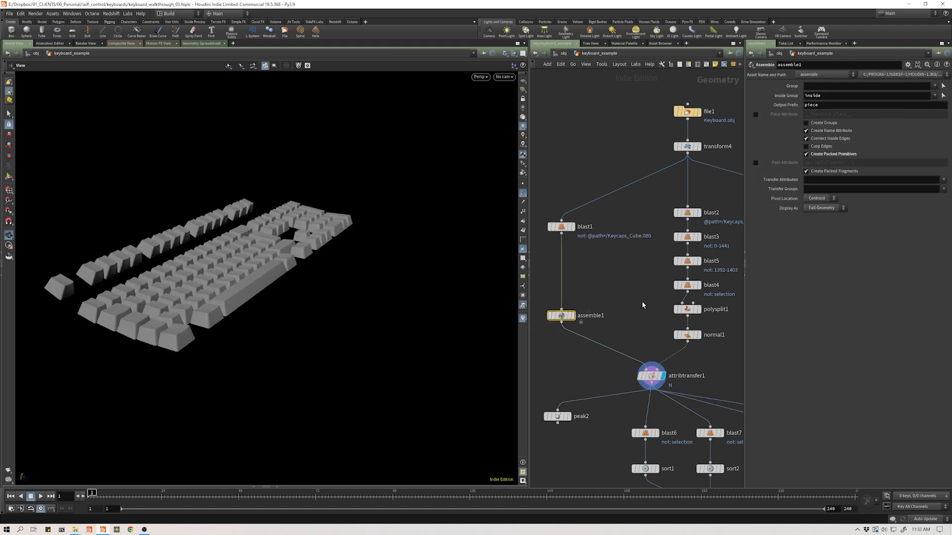
Select attribtransfer1 and inspect the point attribute it transfers to the keycaps
{"action": "left_click", "coordinate": [656, 380]}
{"action": "scroll", "coordinate": [651, 376], "scroll_direction": "up", "scroll_amount": 5}
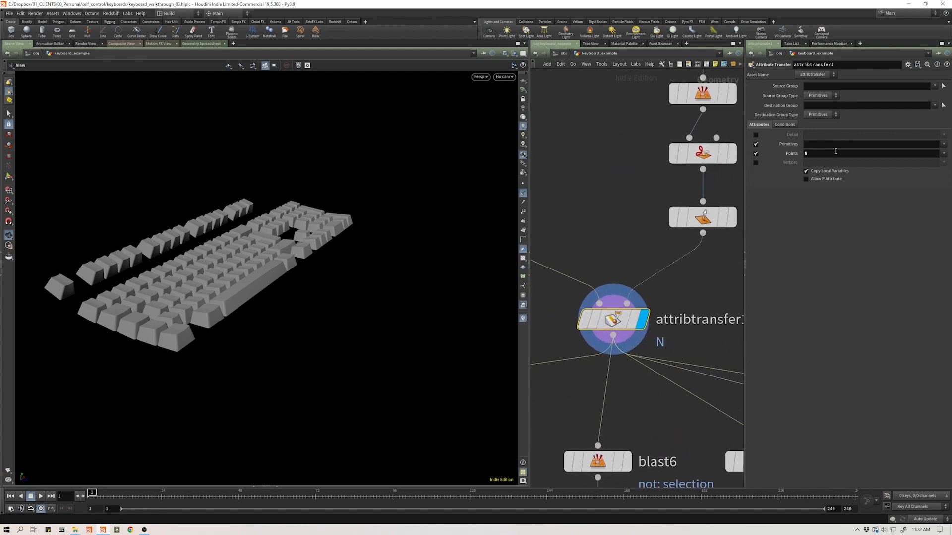
{"action": "scroll", "coordinate": [637, 273], "scroll_direction": "down", "scroll_amount": 5}
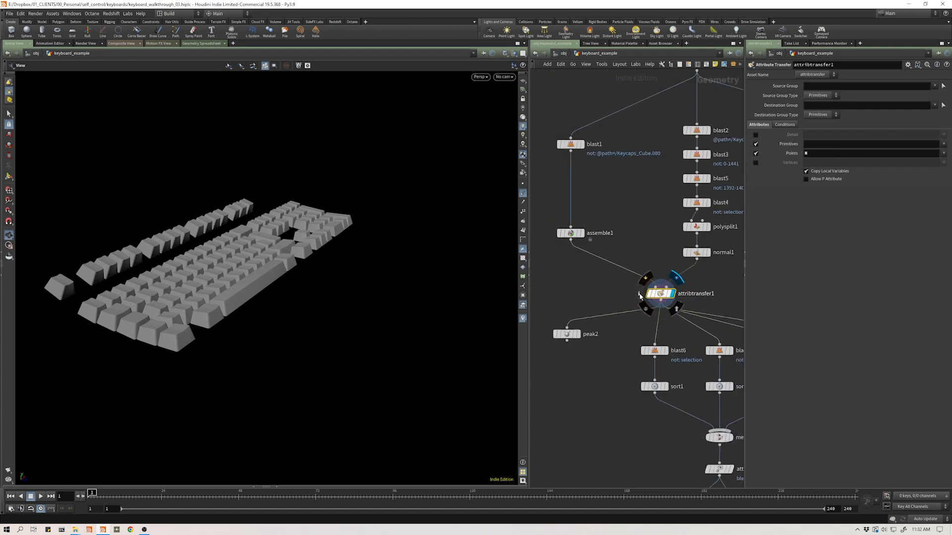
Visualize the N point attribute from attribtransfer1's node info and examine the normal directions on the keycaps
{"action": "middle_click", "coordinate": [654, 304]}
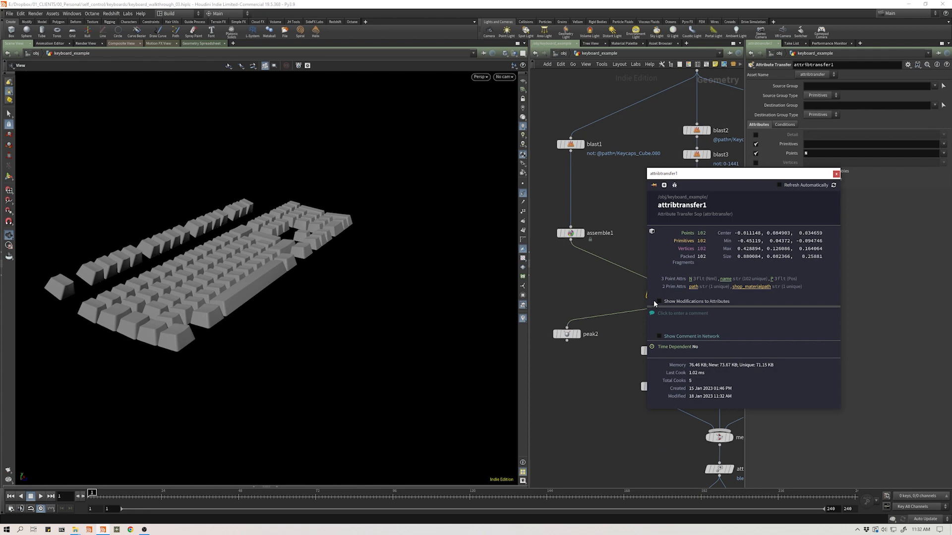
{"action": "left_click", "coordinate": [691, 279]}
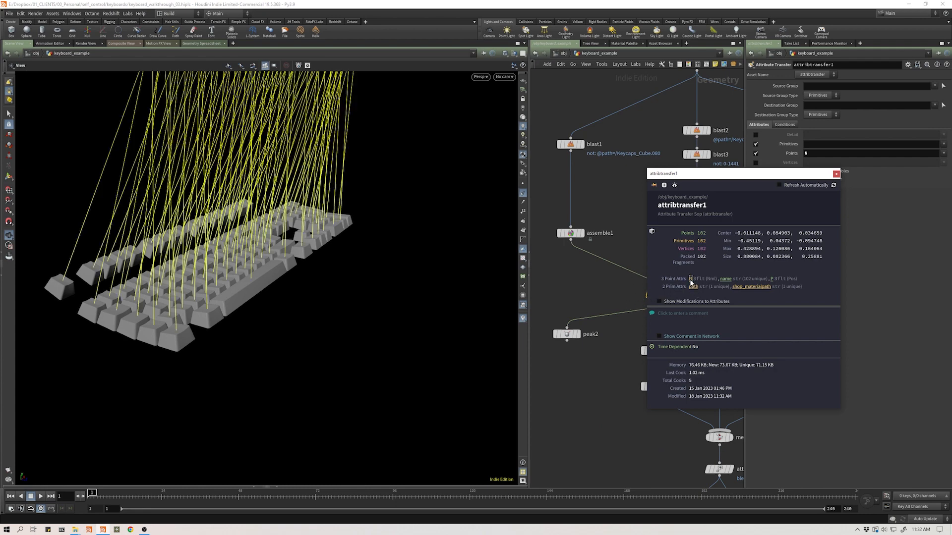
{"action": "left_click_drag", "start_coordinate": [248, 248], "coordinate": [224, 257]}
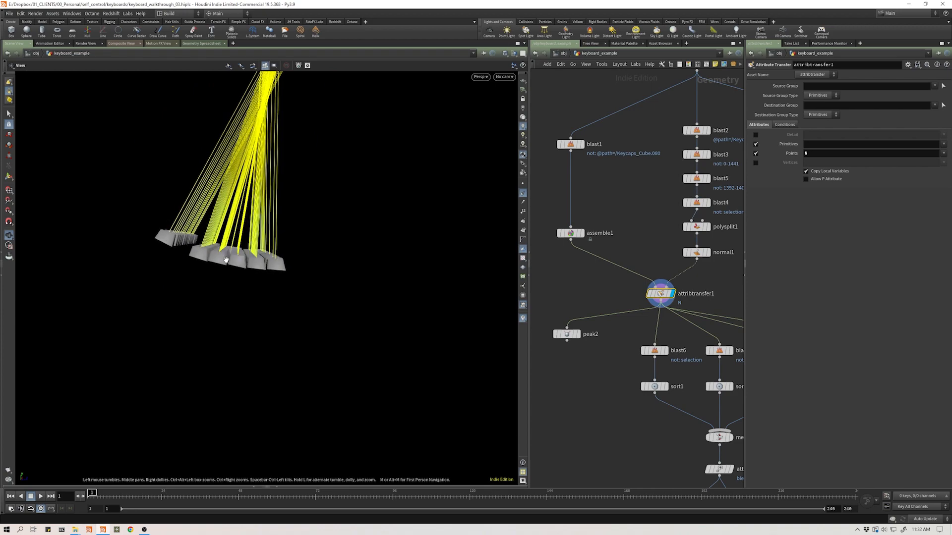
{"action": "right_click_drag", "start_coordinate": [225, 258], "coordinate": [308, 252]}
{"action": "left_click_drag", "start_coordinate": [308, 252], "coordinate": [332, 258]}
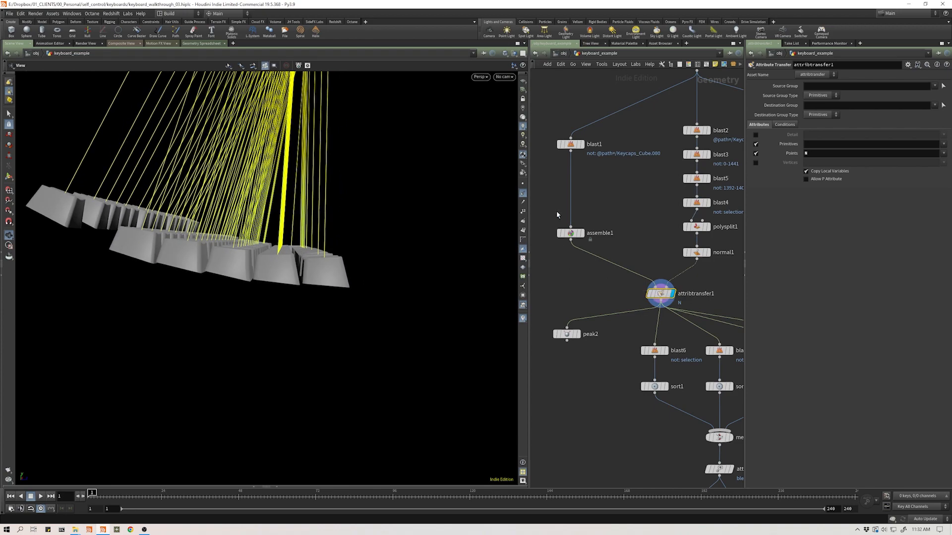
{"action": "middle_click", "coordinate": [661, 297]}
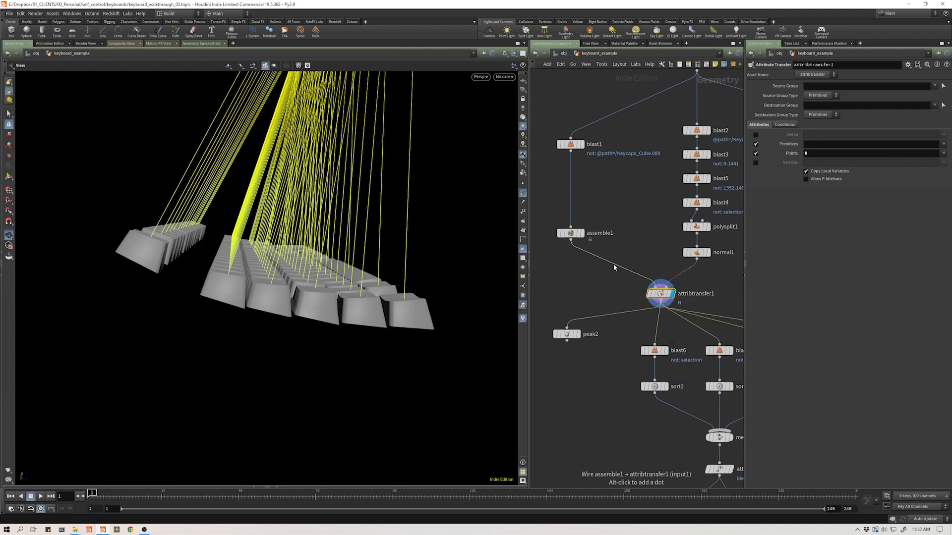
{"action": "mouse_move", "coordinate": [318, 277]}
{"action": "left_mouse_down"}
{"action": "mouse_move", "coordinate": [334, 284]}
{"action": "mouse_move", "coordinate": [268, 291]}
{"action": "mouse_move", "coordinate": [366, 219]}
{"action": "mouse_move", "coordinate": [308, 251]}
{"action": "mouse_move", "coordinate": [312, 291]}
{"action": "left_mouse_up"}
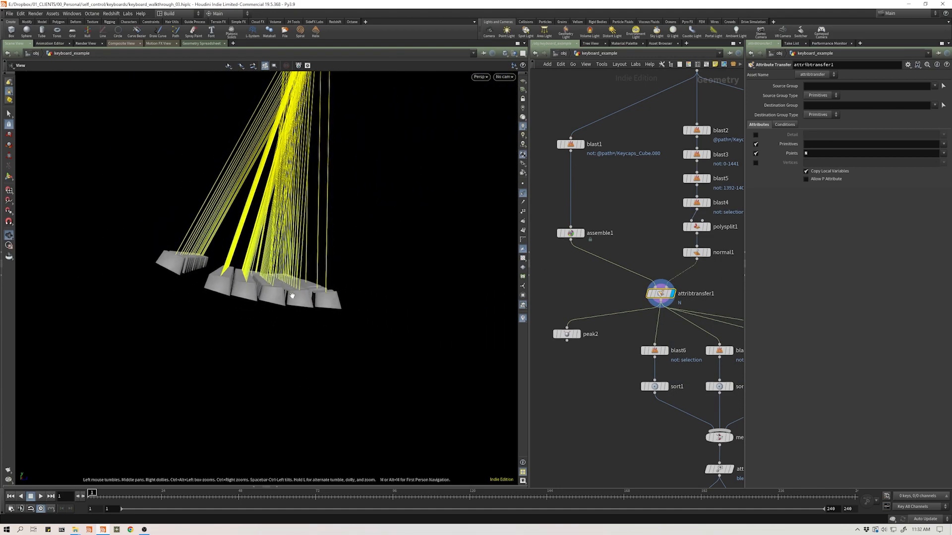
{"action": "mouse_move", "coordinate": [413, 282]}
{"action": "left_mouse_down"}
{"action": "mouse_move", "coordinate": [243, 275]}
{"action": "mouse_move", "coordinate": [419, 271]}
{"action": "left_mouse_up"}
Turn off the N attribute visualizer and the point normals display in the viewport
{"action": "right_click", "coordinate": [521, 322]}
{"action": "left_click", "coordinate": [533, 310]}
{"action": "left_click", "coordinate": [521, 198]}
{"action": "left_click_drag", "start_coordinate": [329, 282], "coordinate": [268, 322]}
Delete the peak2 node connected to attribtransfer1
{"action": "scroll", "coordinate": [570, 374], "scroll_direction": "up", "scroll_amount": 3}
{"action": "left_click_drag", "start_coordinate": [569, 369], "coordinate": [537, 272]}
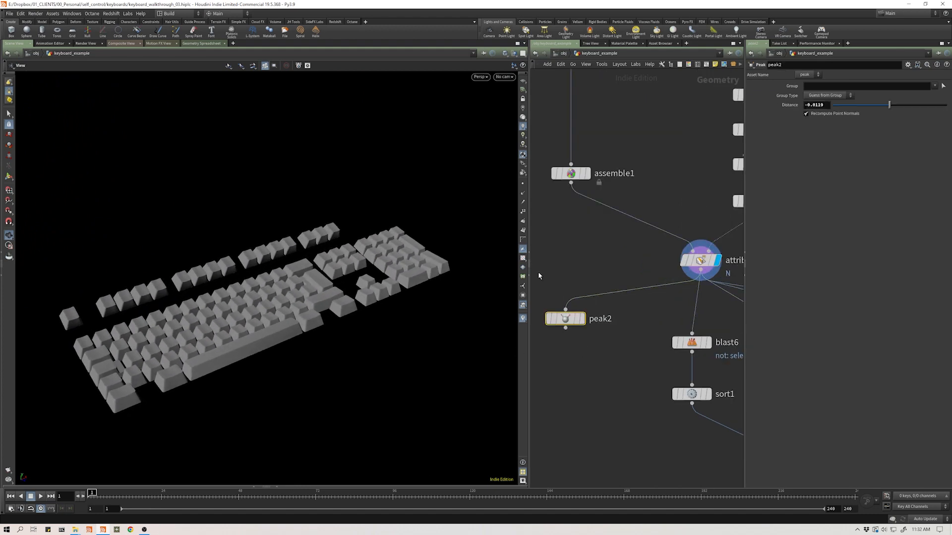
{"action": "key", "text": "Delete"}
Add a new Peak node fed by attribtransfer1 and display it
{"action": "key", "text": "Tab"}
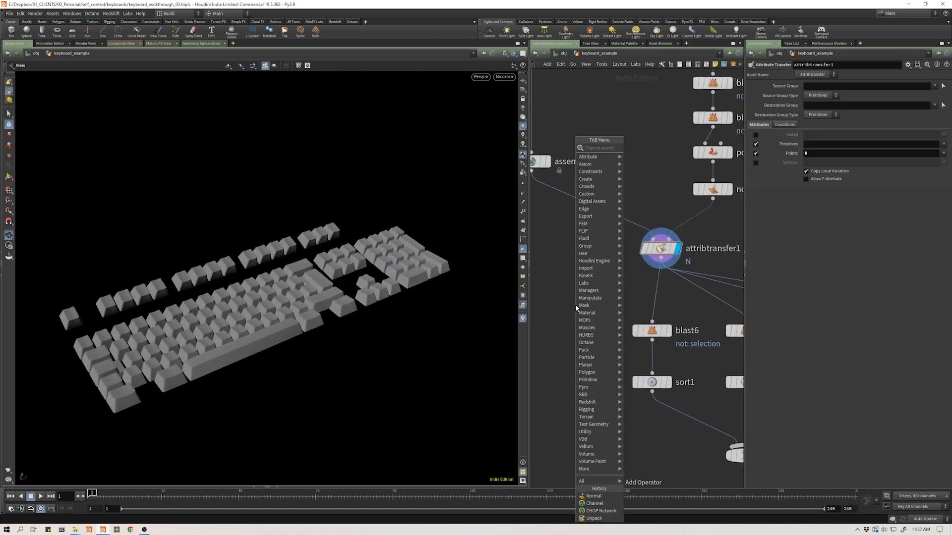
{"action": "type", "text": "peak"}
{"action": "key", "text": "Return"}
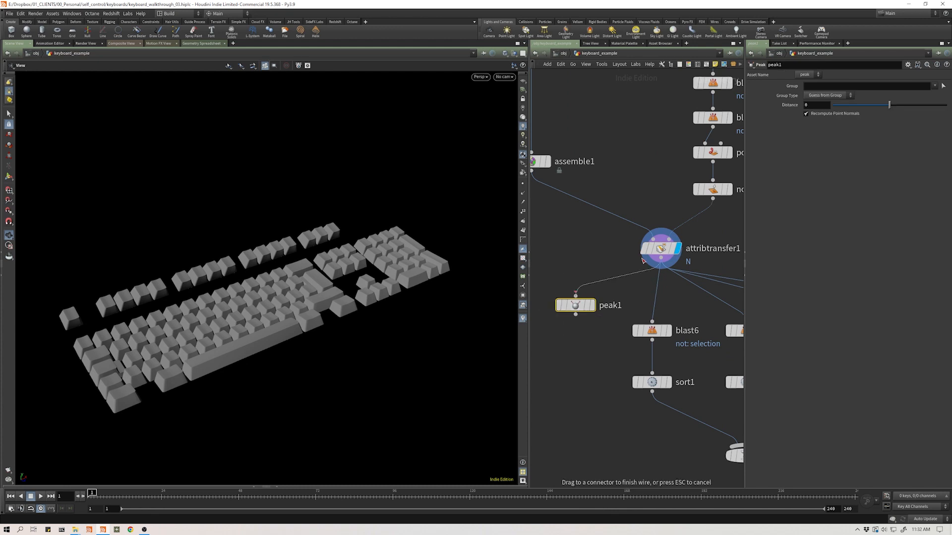
{"action": "left_click", "coordinate": [580, 306]}
Set the new Peak node's distance to -0.012 to push the keycaps down along their normals
{"action": "left_click_drag", "start_coordinate": [304, 296], "coordinate": [306, 284]}
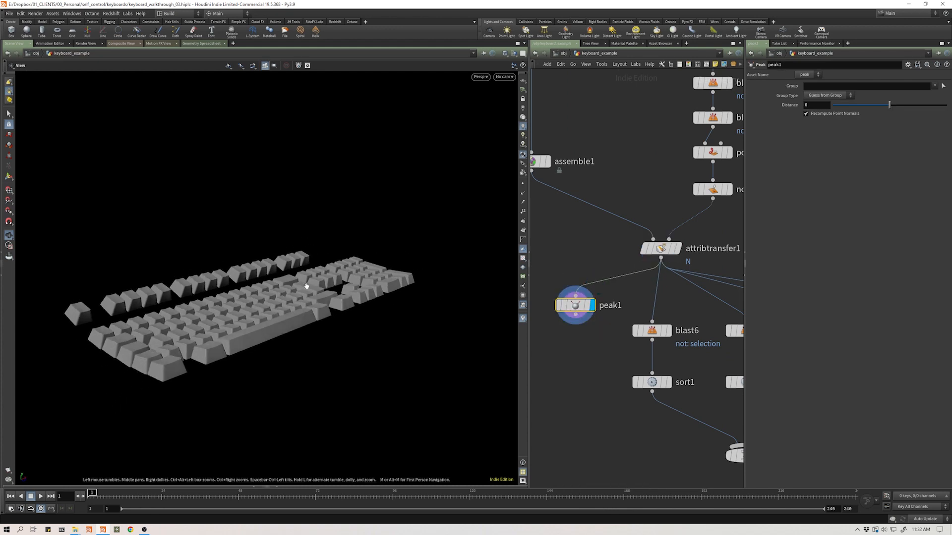
{"action": "middle_click_drag", "start_coordinate": [306, 284], "coordinate": [314, 253]}
{"action": "scroll", "coordinate": [315, 253], "scroll_direction": "up", "scroll_amount": 3}
{"action": "middle_click_drag", "start_coordinate": [822, 106], "coordinate": [805, 135]}
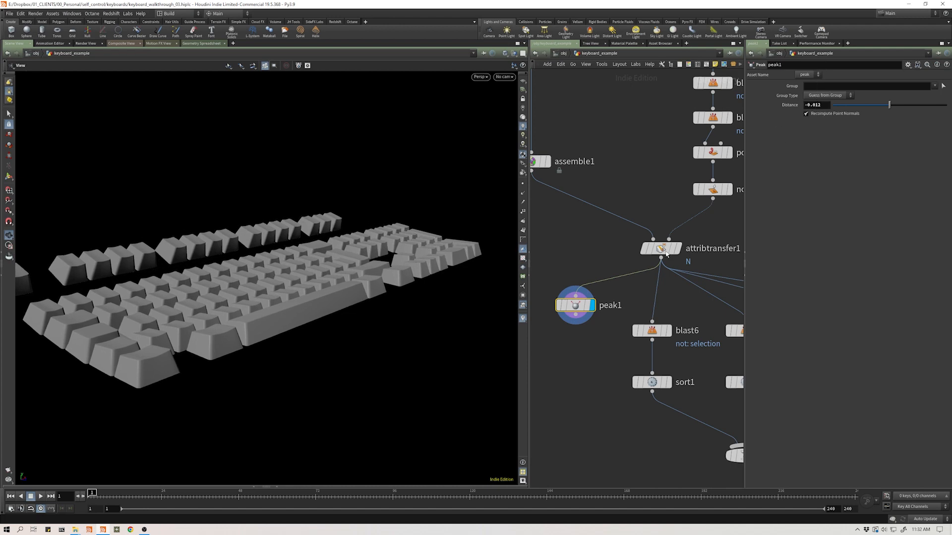
Template attribtransfer1 as a wireframe reference and set the Peak distance to -0.013
{"action": "left_click", "coordinate": [684, 271]}
{"action": "left_click_drag", "start_coordinate": [247, 286], "coordinate": [310, 254]}
{"action": "middle_click_drag", "start_coordinate": [827, 109], "coordinate": [813, 147]}
{"action": "left_click_drag", "start_coordinate": [352, 278], "coordinate": [302, 321]}
{"action": "right_click_drag", "start_coordinate": [302, 321], "coordinate": [343, 270]}
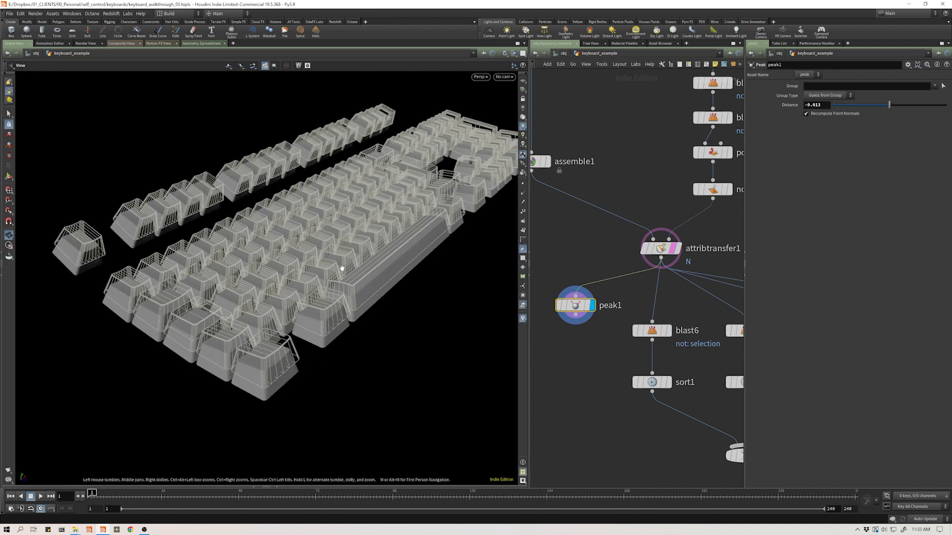
Turn off the attribtransfer1 template and view the whole set of lowered keycaps
{"action": "left_click", "coordinate": [680, 267]}
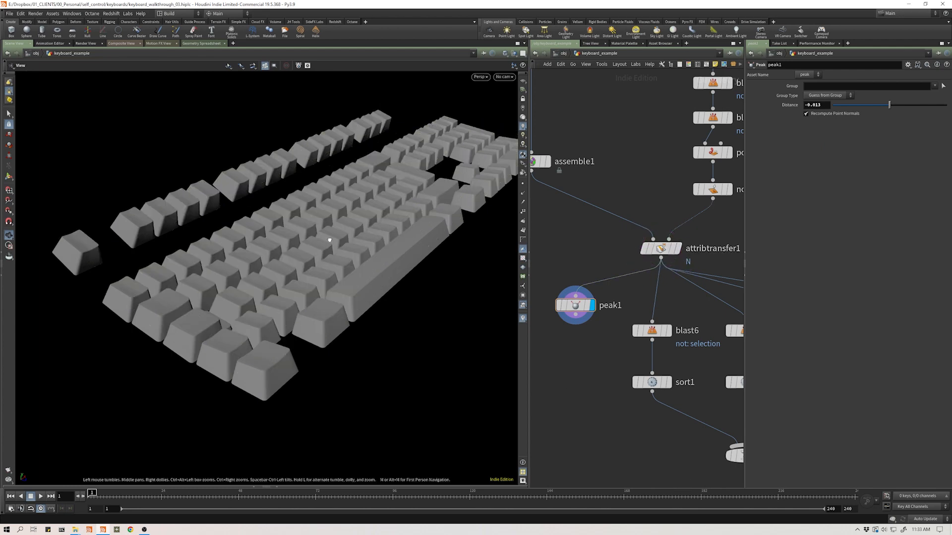
{"action": "left_click_drag", "start_coordinate": [297, 223], "coordinate": [181, 248]}
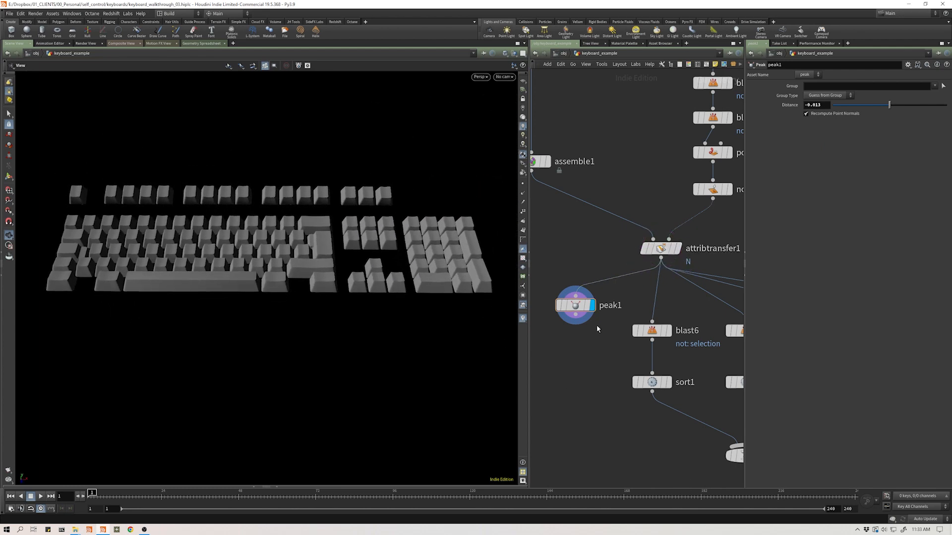
Move peak1 slightly aside and switch the display between attribtransfer1 and peak1 to compare the raised and lowered keycaps
{"action": "scroll", "coordinate": [597, 325], "scroll_direction": "down", "scroll_amount": 3}
{"action": "mouse_move", "coordinate": [253, 243]}
{"action": "left_mouse_down"}
{"action": "mouse_move", "coordinate": [255, 223]}
{"action": "mouse_move", "coordinate": [257, 232]}
{"action": "left_mouse_up"}
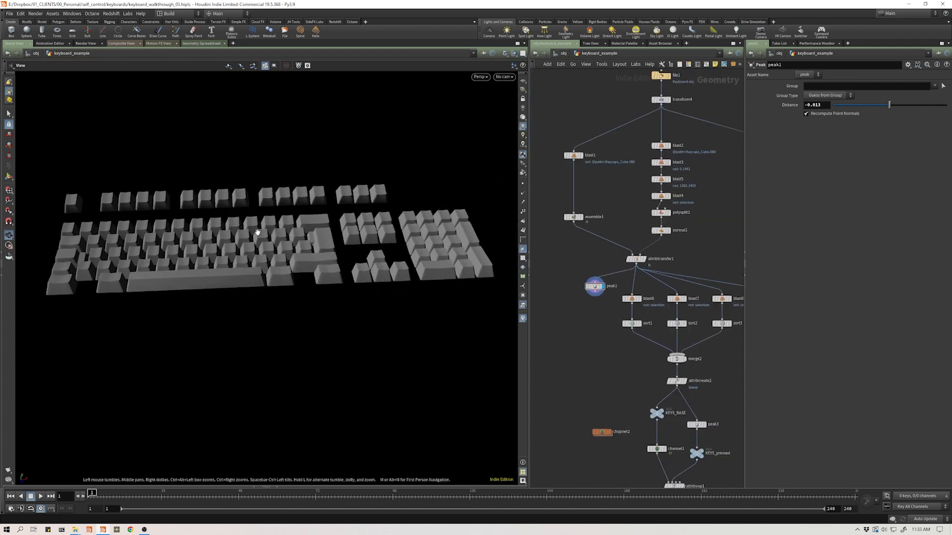
{"action": "left_click_drag", "start_coordinate": [602, 287], "coordinate": [591, 284]}
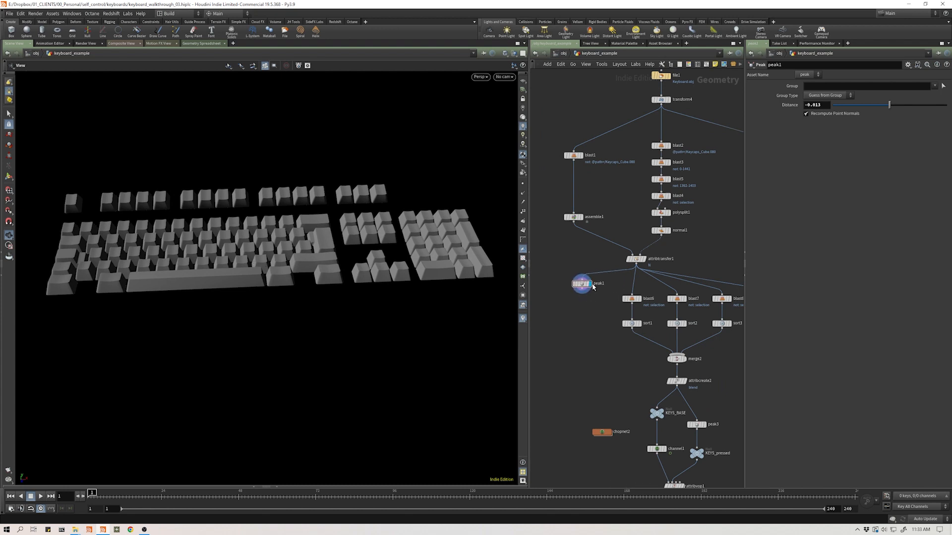
{"action": "left_click", "coordinate": [644, 259]}
{"action": "left_click", "coordinate": [590, 284]}
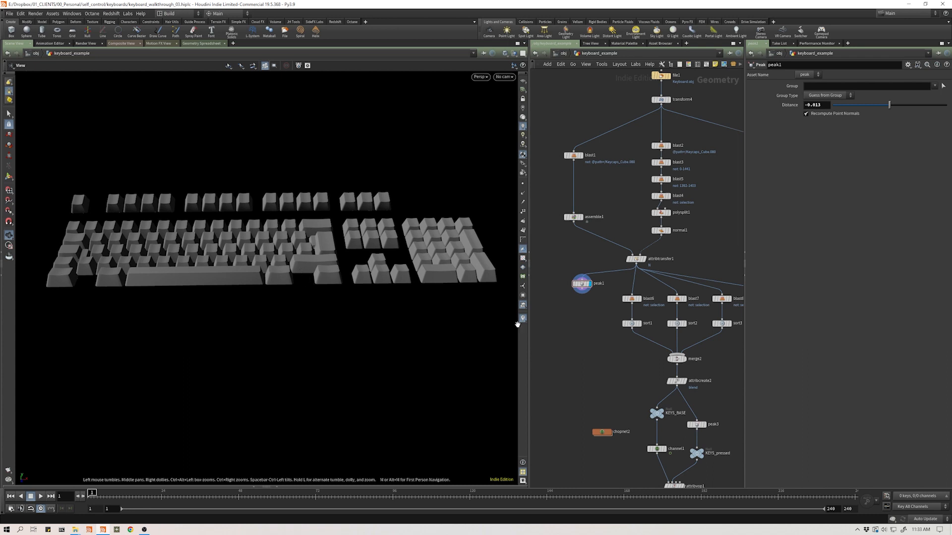
Move the peak1 node well away from the existing branches into open space in the network
{"action": "key", "text": "h"}
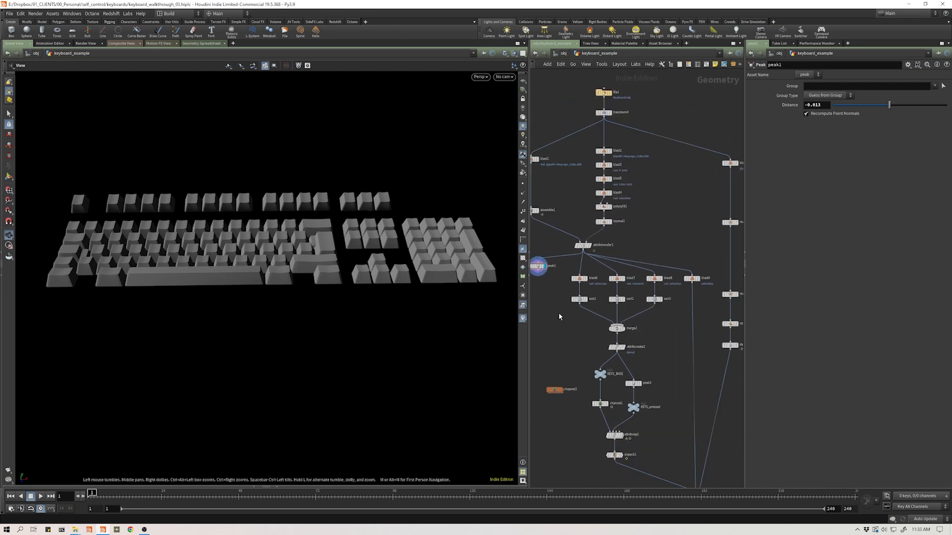
{"action": "middle_click_drag", "start_coordinate": [559, 317], "coordinate": [573, 311]}
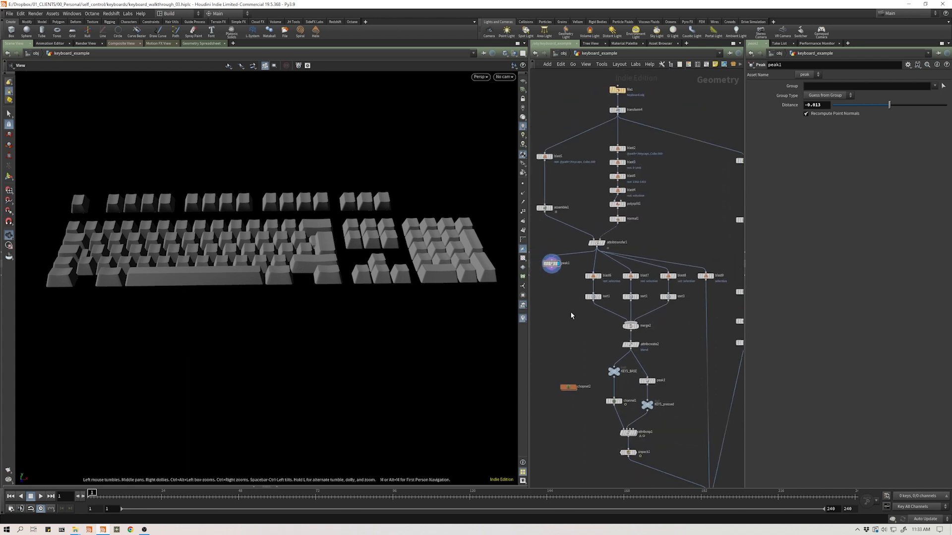
{"action": "scroll", "coordinate": [548, 288], "scroll_direction": "up", "scroll_amount": 4}
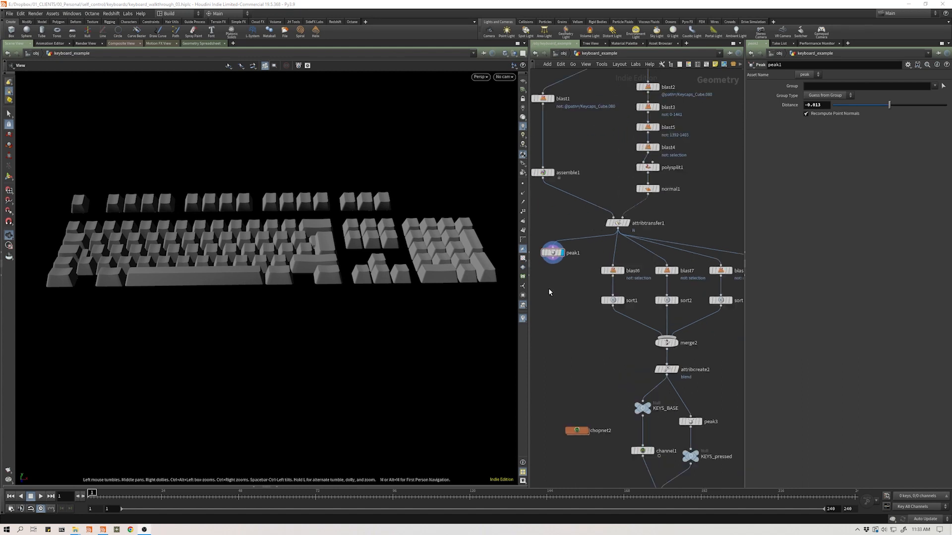
{"action": "middle_click_drag", "start_coordinate": [549, 288], "coordinate": [689, 304]}
{"action": "key", "text": "h"}
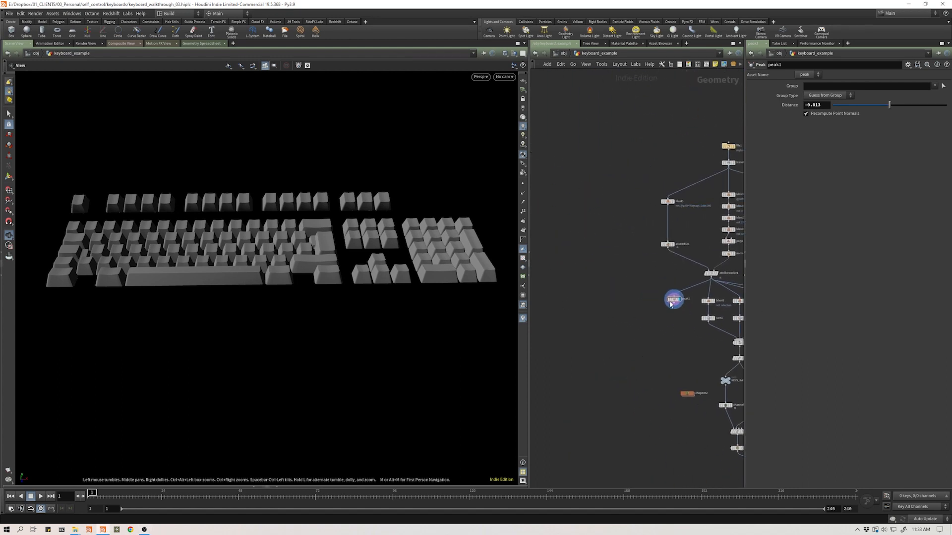
{"action": "left_click_drag", "start_coordinate": [673, 301], "coordinate": [597, 298]}
Add a Null node fed by peak1 and name it PRESSED
{"action": "scroll", "coordinate": [596, 315], "scroll_direction": "up", "scroll_amount": 3}
{"action": "middle_click_drag", "start_coordinate": [597, 315], "coordinate": [626, 321]}
{"action": "key", "text": "Tab"}
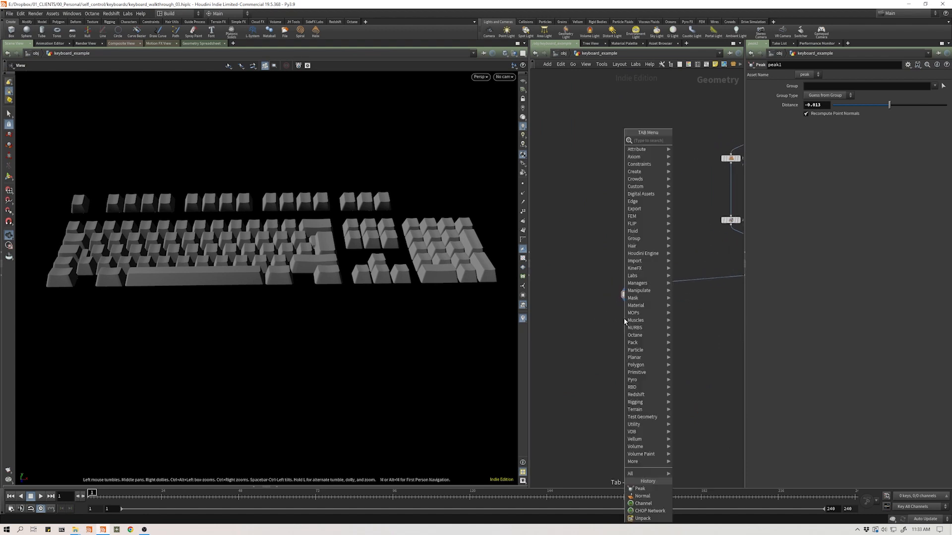
{"action": "type", "text": "null"}
{"action": "key", "text": "Return"}
{"action": "left_click", "coordinate": [627, 319]}
{"action": "left_click_drag", "start_coordinate": [628, 320], "coordinate": [631, 327]}
{"action": "double_click", "coordinate": [645, 327]}
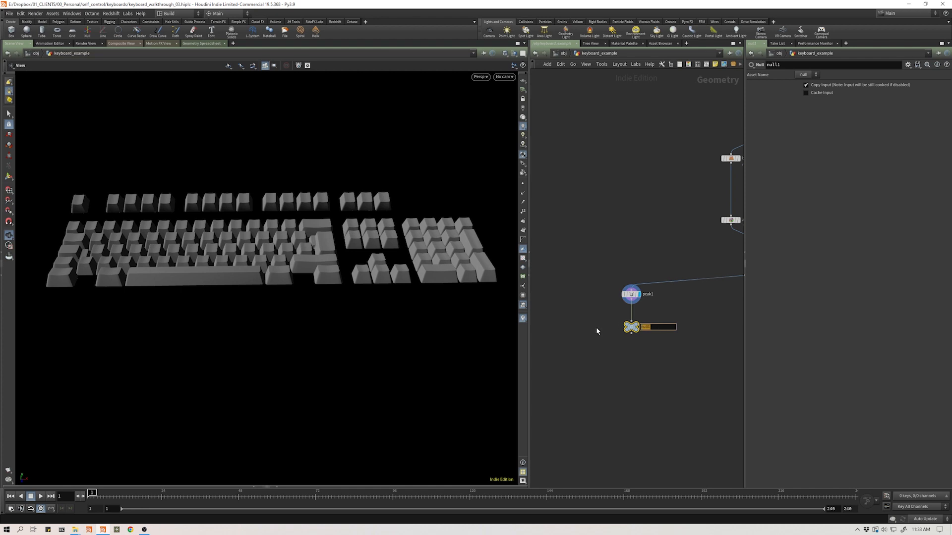
{"action": "type", "text": "PRESSED"}
{"action": "key", "text": "Return"}
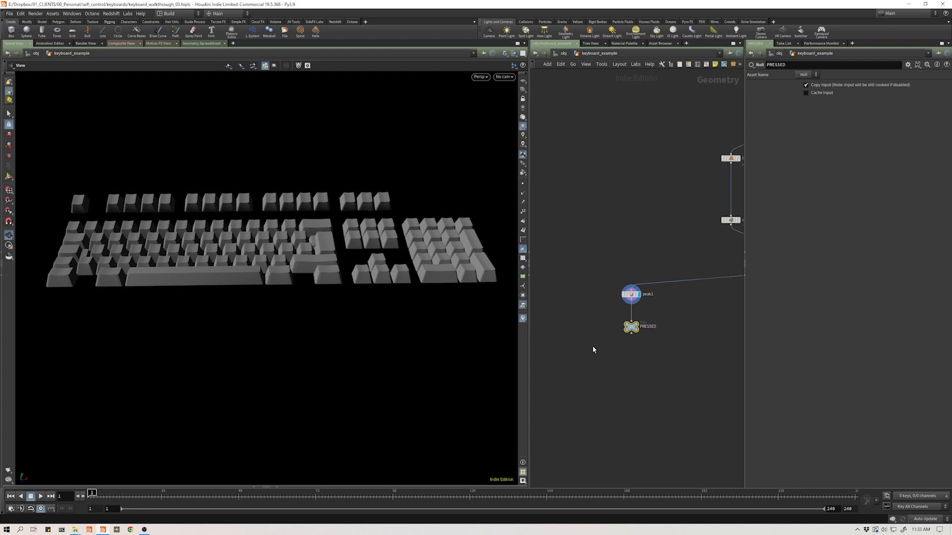
Add a second Null node fed directly by attribtransfer1, display it beside peak1 and name it UP
{"action": "key", "text": "Tab"}
{"action": "type", "text": "null"}
{"action": "key", "text": "Return"}
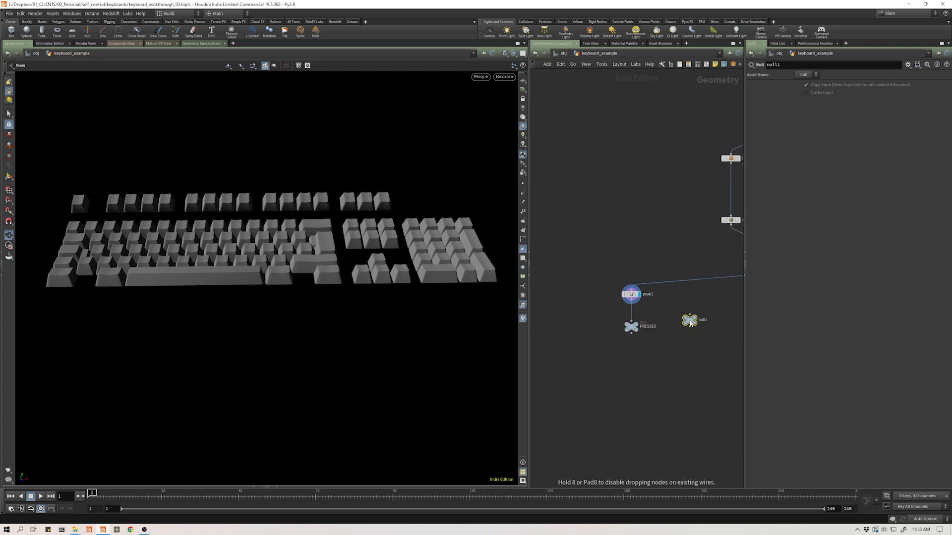
{"action": "middle_click_drag", "start_coordinate": [690, 324], "coordinate": [690, 352]}
{"action": "left_click", "coordinate": [597, 311]}
{"action": "left_click", "coordinate": [701, 264]}
{"action": "left_click_drag", "start_coordinate": [677, 334], "coordinate": [571, 297]}
{"action": "middle_click_drag", "start_coordinate": [571, 297], "coordinate": [625, 297]}
{"action": "double_click", "coordinate": [632, 297]}
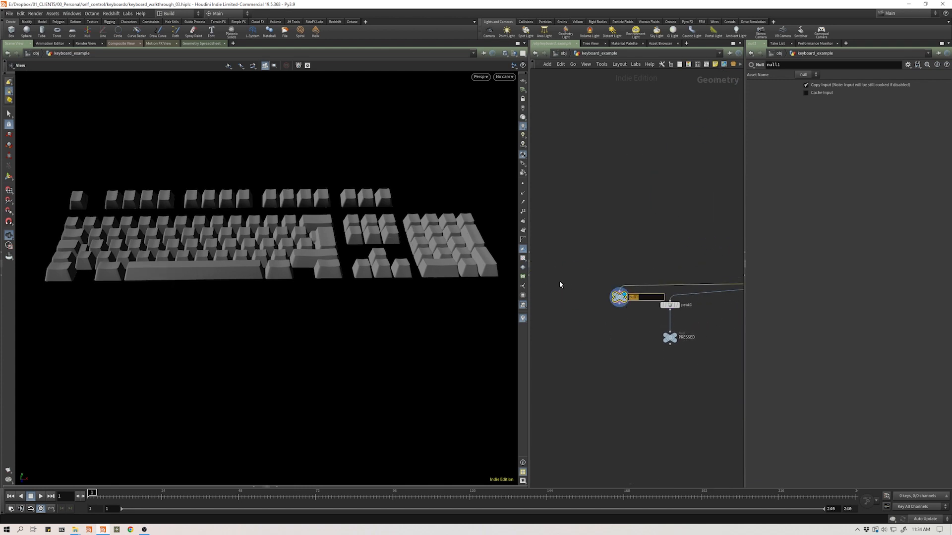
{"action": "type", "text": "UP"}
{"action": "key", "text": "Return"}
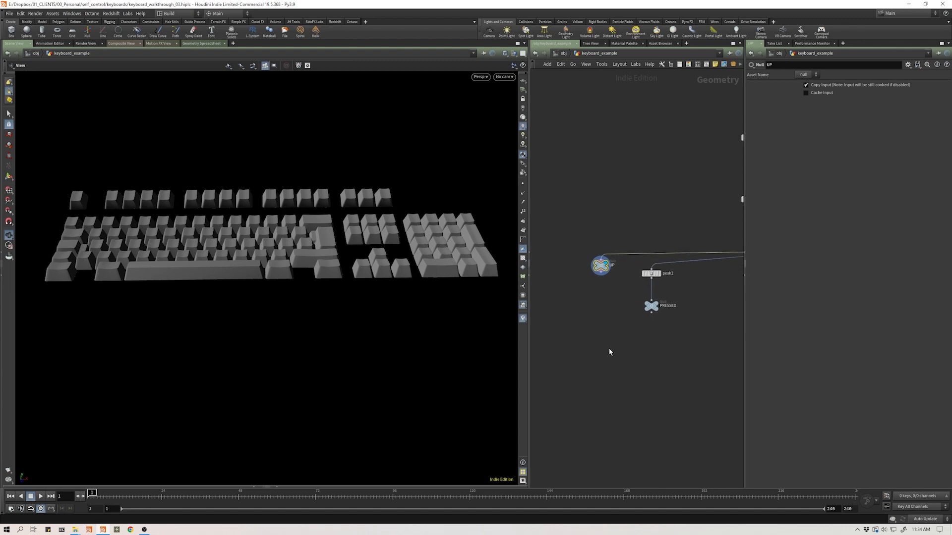
Add an Attribute VOP with UP as its first input and PRESSED as its second, and display it
{"action": "key", "text": "Tab"}
{"action": "type", "text": "att vop"}
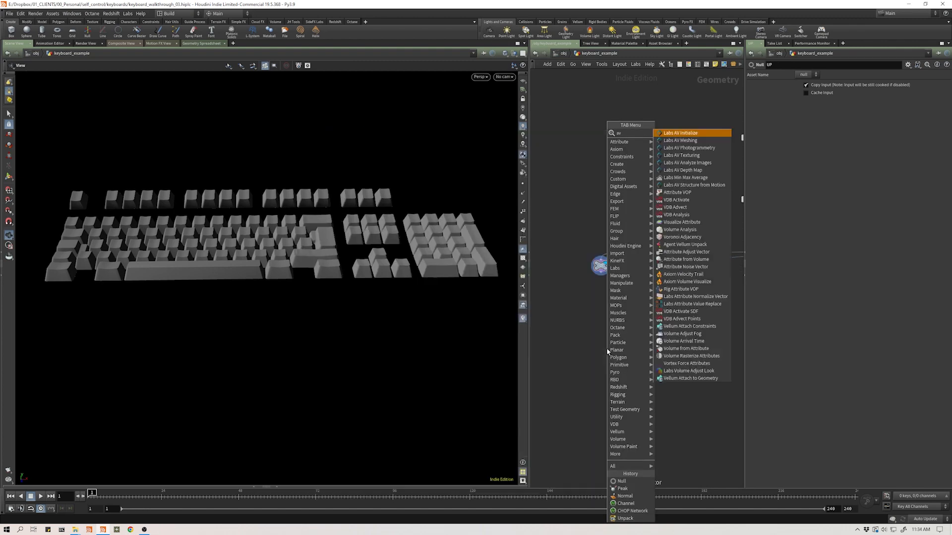
{"action": "key", "text": "Return"}
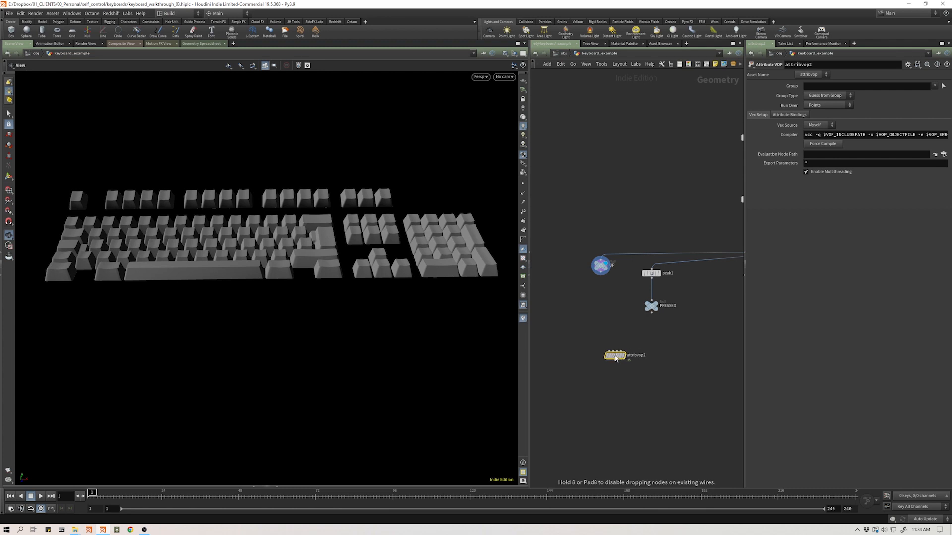
{"action": "left_click", "coordinate": [615, 355]}
{"action": "left_click_drag", "start_coordinate": [601, 273], "coordinate": [614, 363]}
{"action": "left_click", "coordinate": [608, 355]}
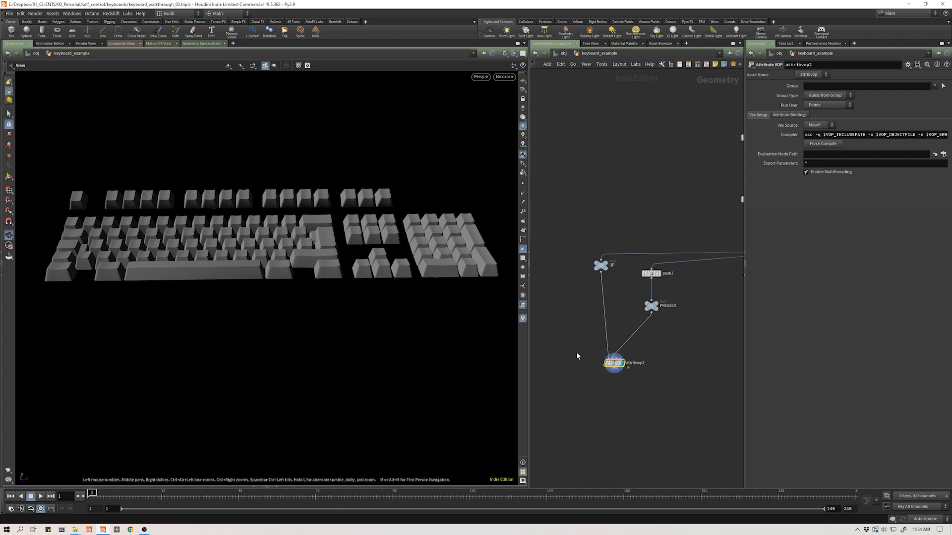
Enter the new Attribute VOP, widen the network view and bring the output node closer to the global parameters
{"action": "double_click", "coordinate": [614, 365]}
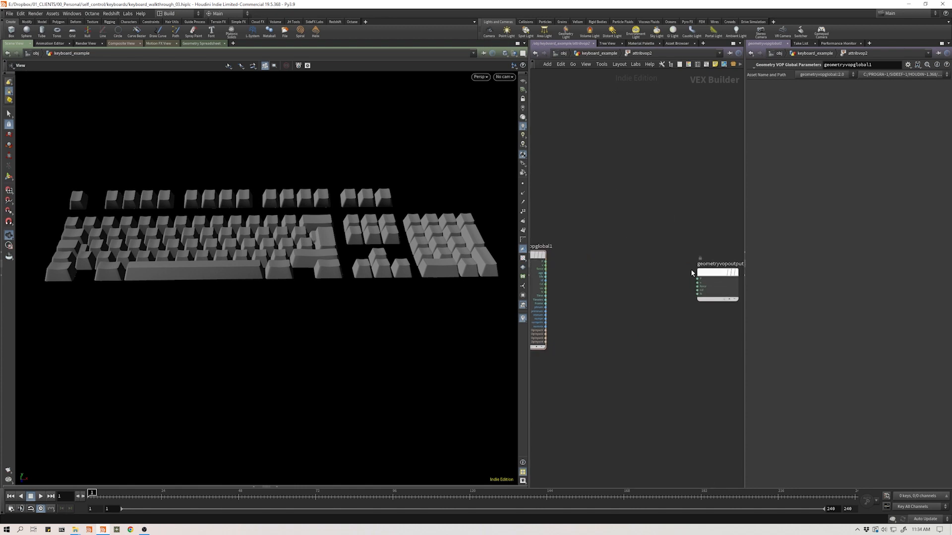
{"action": "left_click_drag", "start_coordinate": [743, 336], "coordinate": [777, 331]}
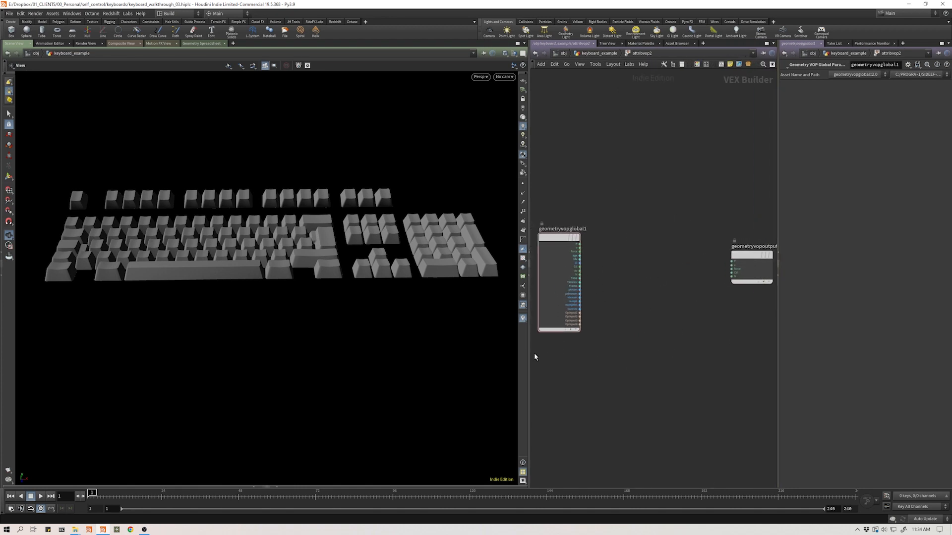
{"action": "left_click_drag", "start_coordinate": [528, 357], "coordinate": [437, 358]}
{"action": "scroll", "coordinate": [491, 233], "scroll_direction": "up", "scroll_amount": 3}
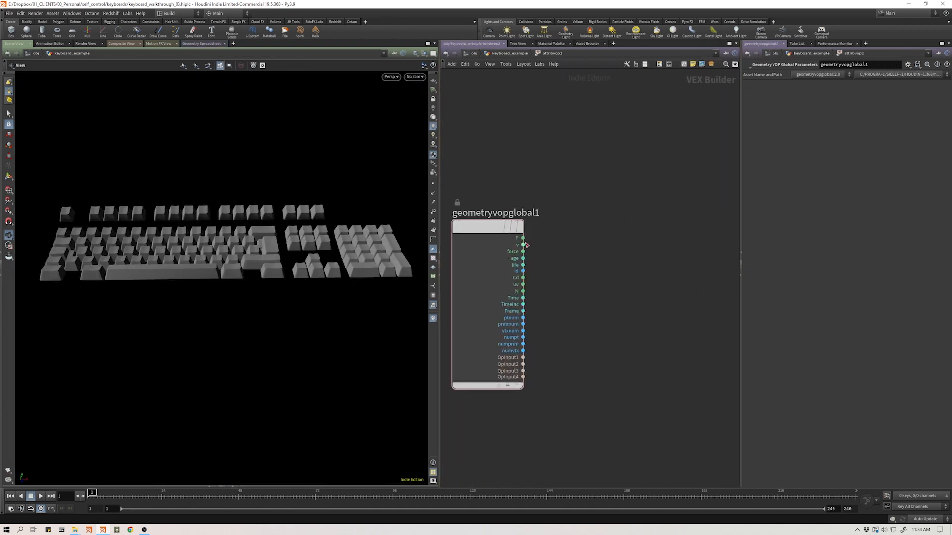
{"action": "scroll", "coordinate": [560, 258], "scroll_direction": "down", "scroll_amount": 1}
{"action": "middle_click_drag", "start_coordinate": [600, 274], "coordinate": [574, 265]}
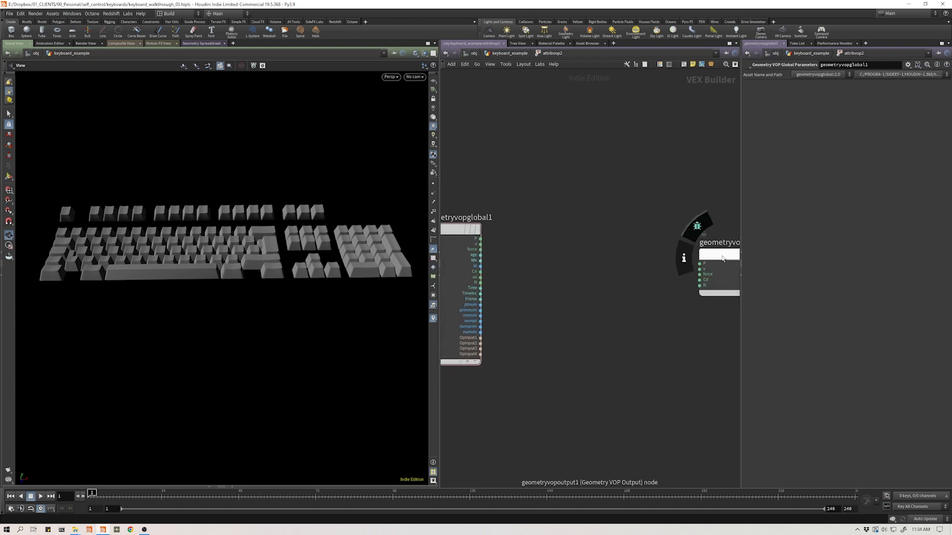
{"action": "left_click_drag", "start_coordinate": [713, 255], "coordinate": [690, 231]}
{"action": "middle_click_drag", "start_coordinate": [529, 366], "coordinate": [560, 340]}
Add an Import Point Attribute node for P and connect OpInput2 to its file input
{"action": "key", "text": "Tab"}
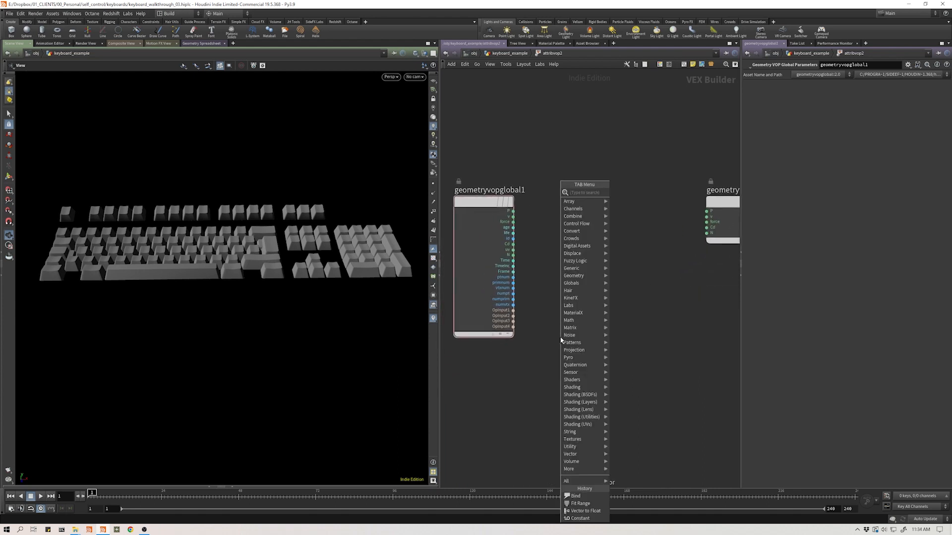
{"action": "type", "text": "impo"}
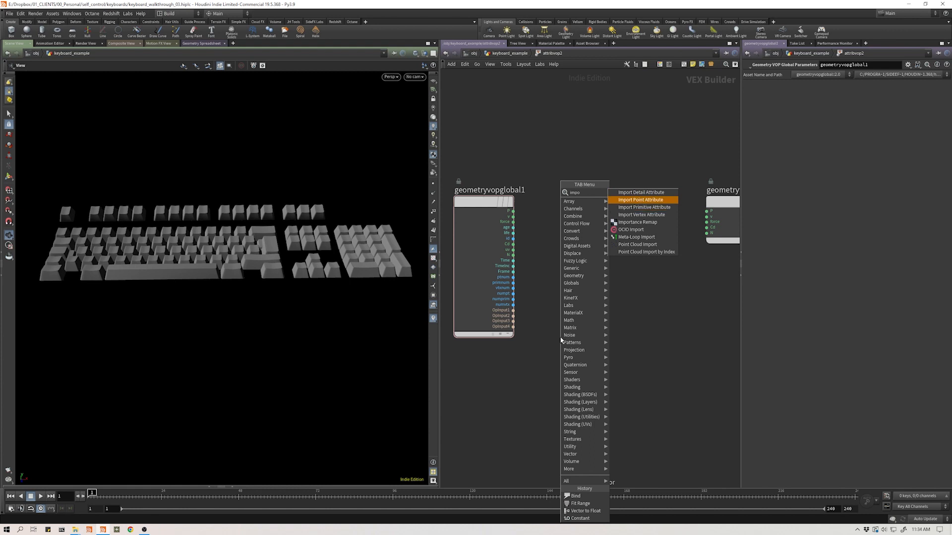
{"action": "key", "text": "Return"}
{"action": "left_click", "coordinate": [578, 324]}
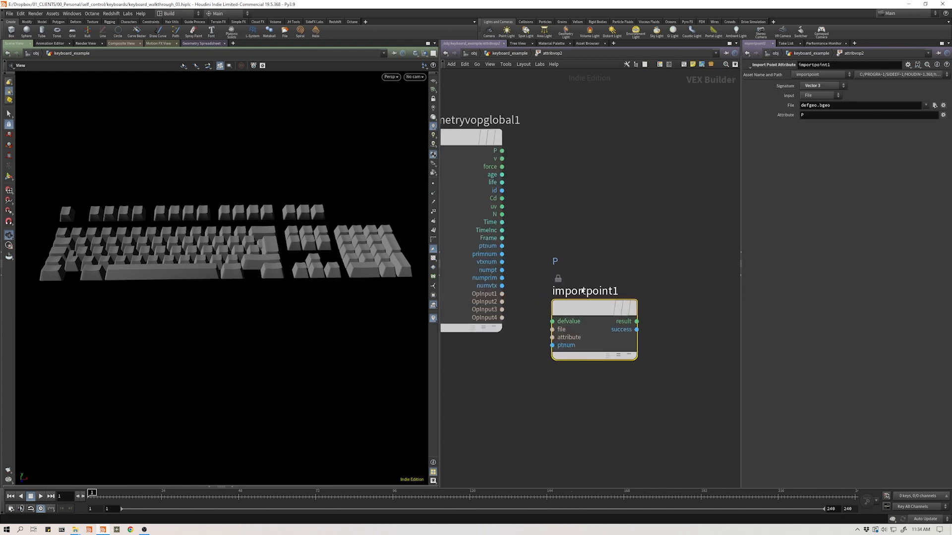
{"action": "key", "text": "u"}
{"action": "scroll", "coordinate": [565, 367], "scroll_direction": "up", "scroll_amount": 2}
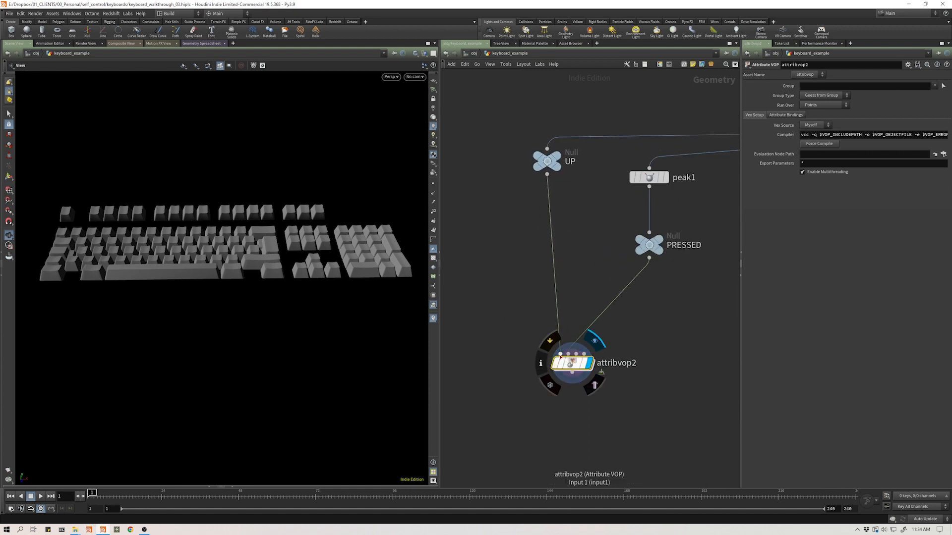
{"action": "double_click", "coordinate": [570, 355]}
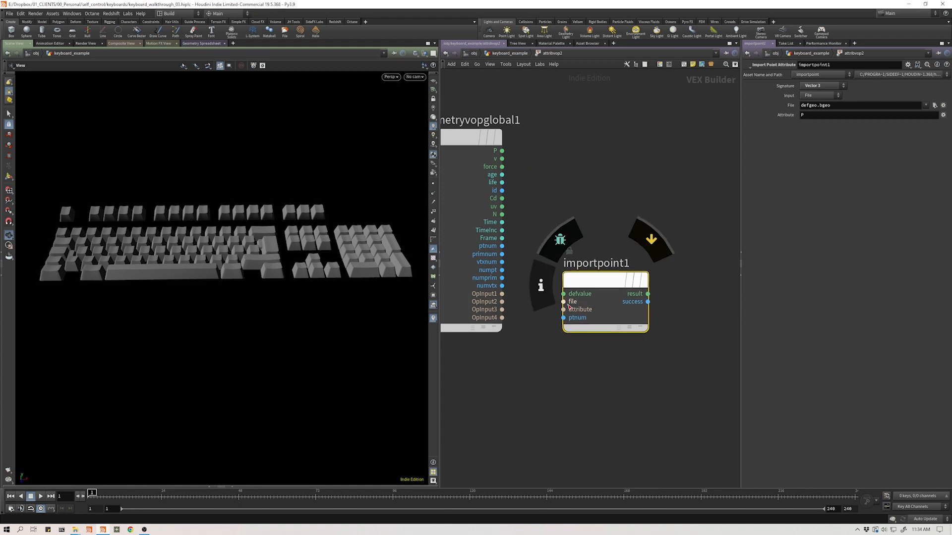
{"action": "left_click_drag", "start_coordinate": [568, 305], "coordinate": [481, 305]}
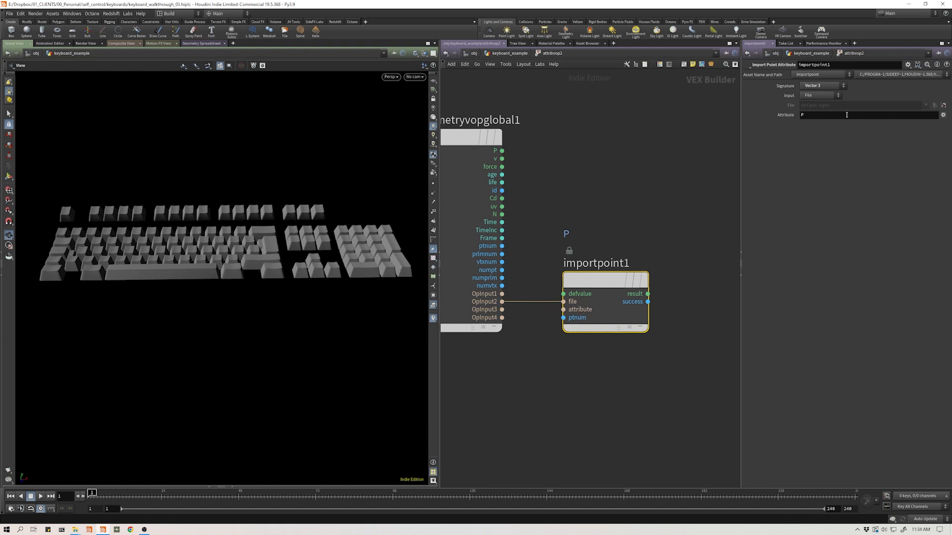
Add a Mix node with the global P as input1 and the imported point result as input2
{"action": "key", "text": "h"}
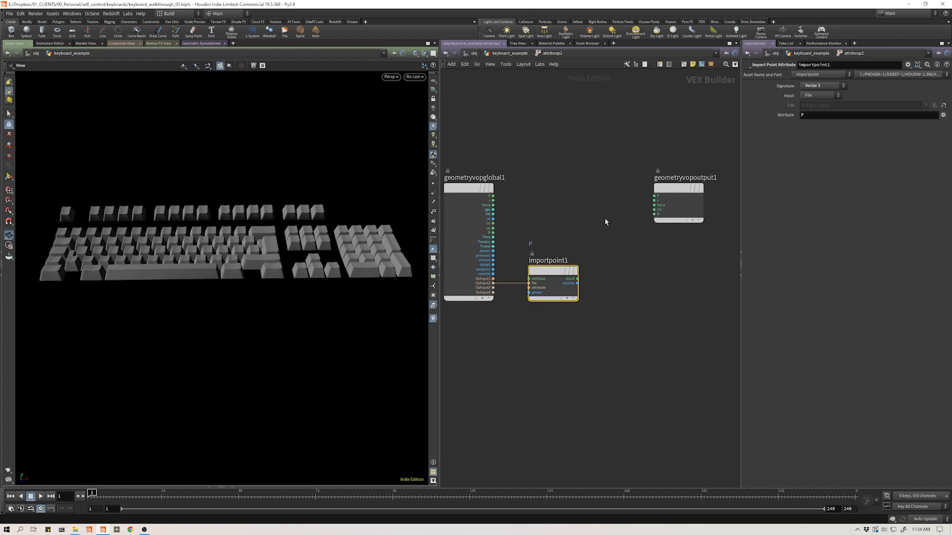
{"action": "key", "text": "Tab"}
{"action": "type", "text": "mix"}
{"action": "key", "text": "Return"}
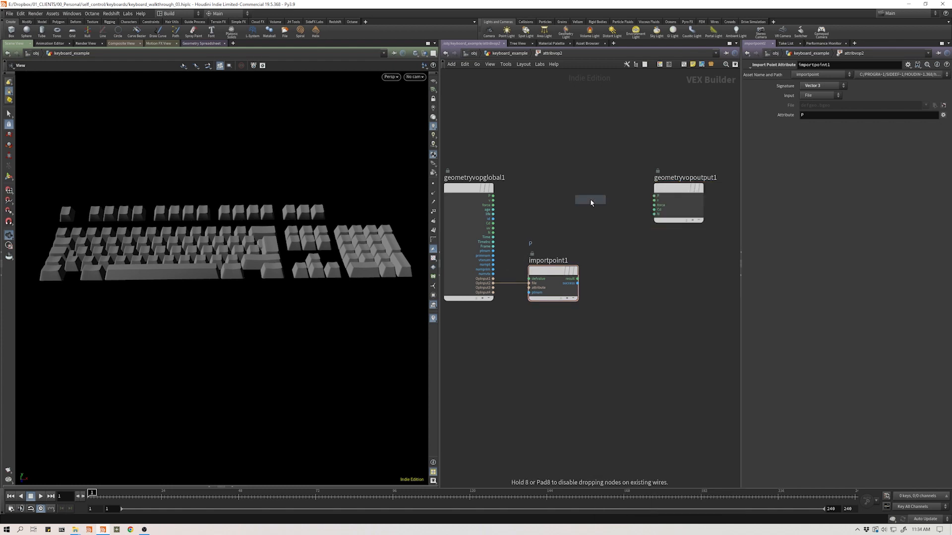
{"action": "left_click", "coordinate": [590, 199]}
{"action": "mouse_move", "coordinate": [613, 195]}
{"action": "left_mouse_down"}
{"action": "mouse_move", "coordinate": [627, 189]}
{"action": "mouse_move", "coordinate": [494, 196]}
{"action": "left_mouse_up"}
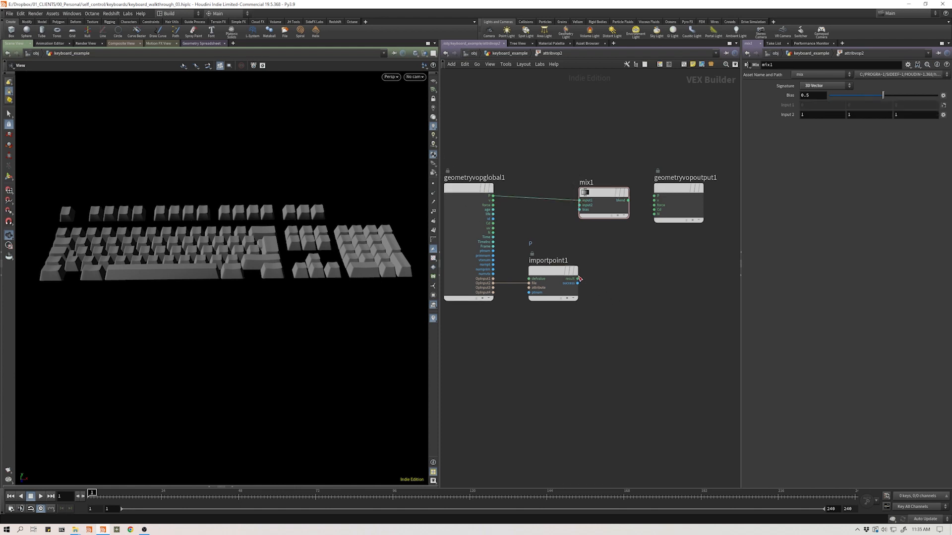
{"action": "left_click_drag", "start_coordinate": [578, 280], "coordinate": [579, 205]}
{"action": "middle_click_drag", "start_coordinate": [637, 255], "coordinate": [663, 259]}
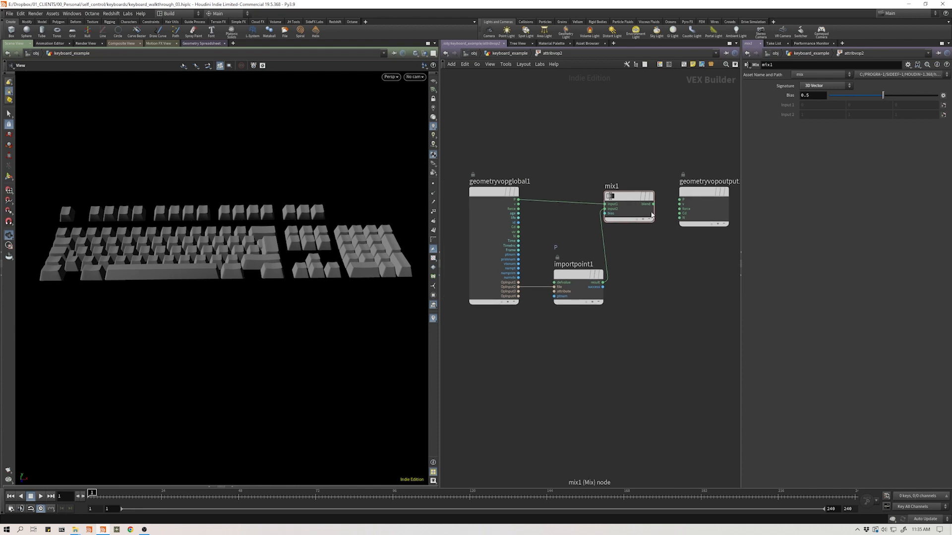
Connect the Mix result to P on the geometry output and space the nodes further apart
{"action": "left_click_drag", "start_coordinate": [653, 204], "coordinate": [632, 192]}
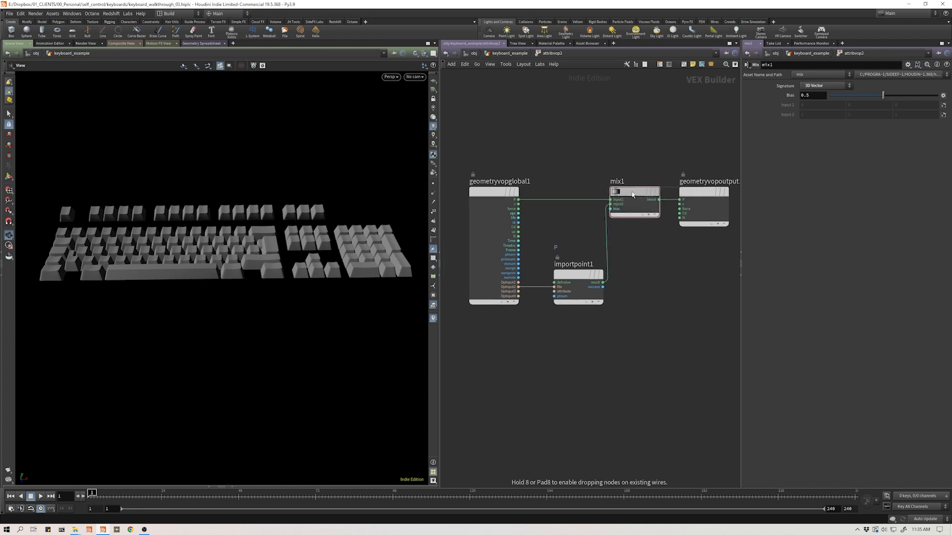
{"action": "middle_click_drag", "start_coordinate": [706, 197], "coordinate": [622, 197]}
{"action": "left_click_drag", "start_coordinate": [618, 197], "coordinate": [668, 198]}
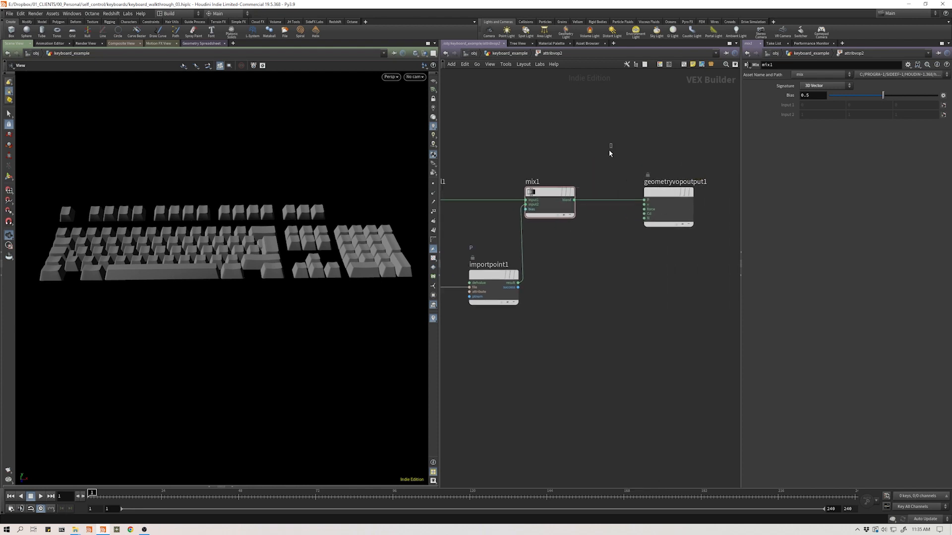
{"action": "left_click_drag", "start_coordinate": [552, 195], "coordinate": [579, 197]}
{"action": "middle_click_drag", "start_coordinate": [578, 196], "coordinate": [663, 201]}
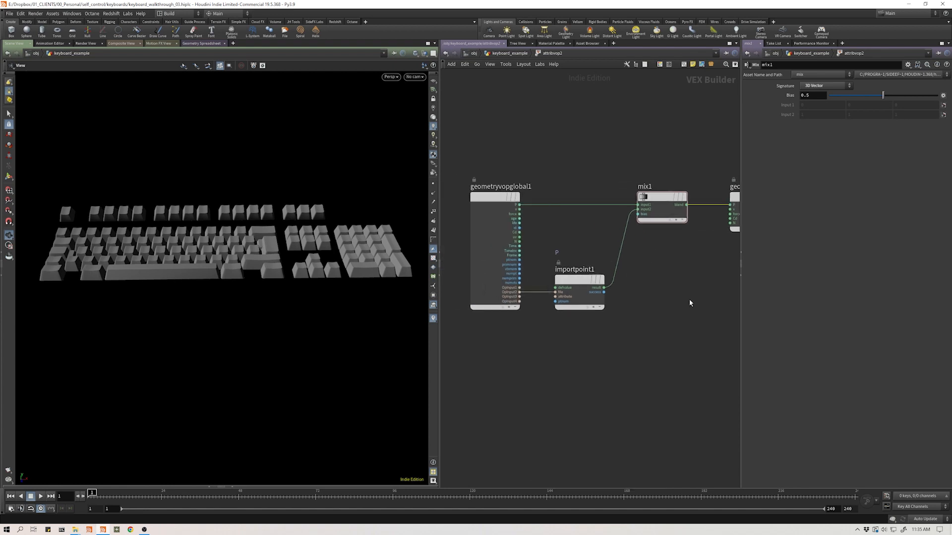
Promote the Mix node's bias to a parameter, return to the geometry network and raise the Interpolation Bias to 0.864
{"action": "middle_click_drag", "start_coordinate": [674, 233], "coordinate": [610, 263]}
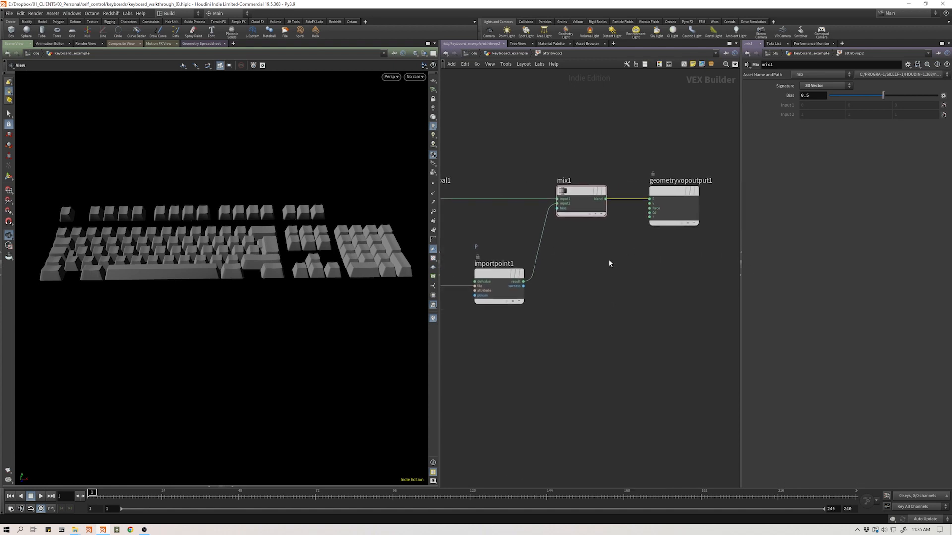
{"action": "right_click", "coordinate": [557, 208]}
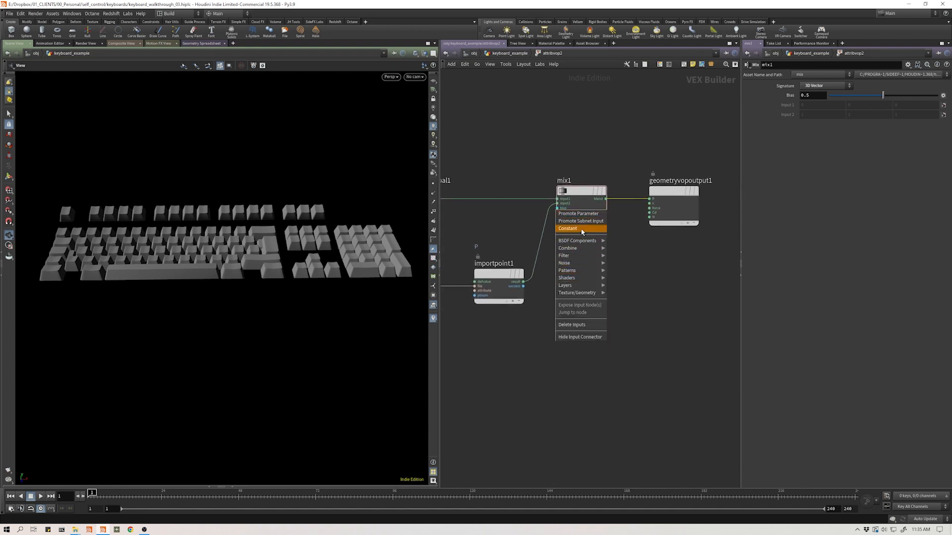
{"action": "left_click", "coordinate": [578, 213]}
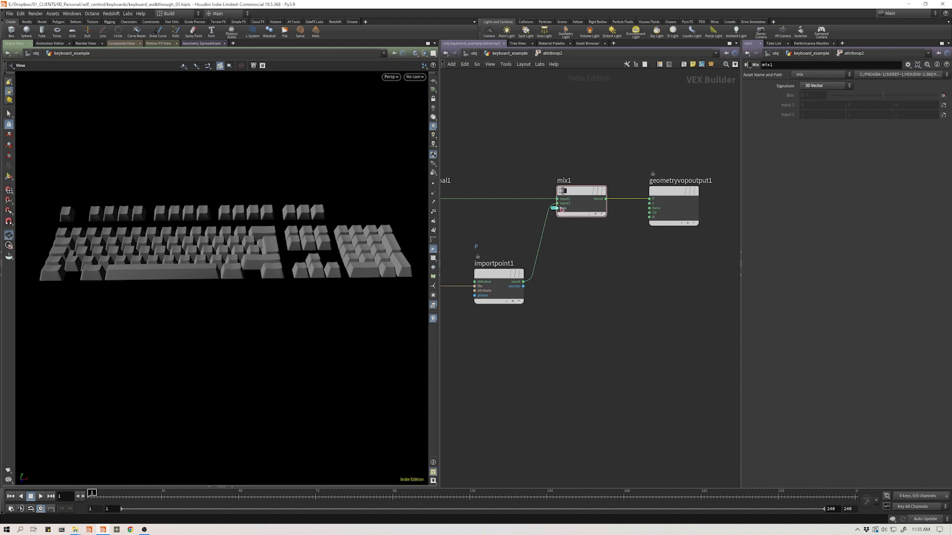
{"action": "key", "text": "u"}
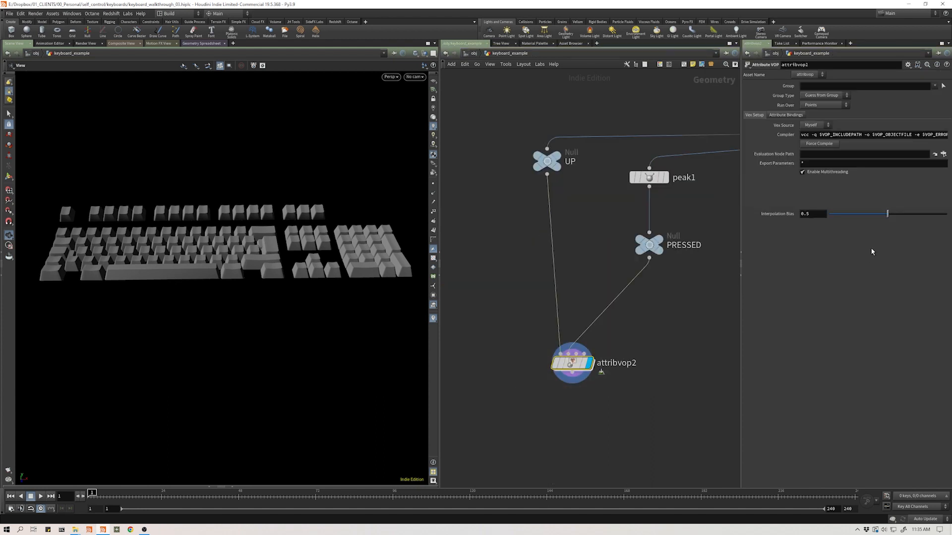
{"action": "left_click_drag", "start_coordinate": [888, 214], "coordinate": [930, 214]}
Append an Unpack node after attribvop2 and display its output
{"action": "middle_click_drag", "start_coordinate": [569, 391], "coordinate": [524, 329]}
{"action": "key", "text": "Tab"}
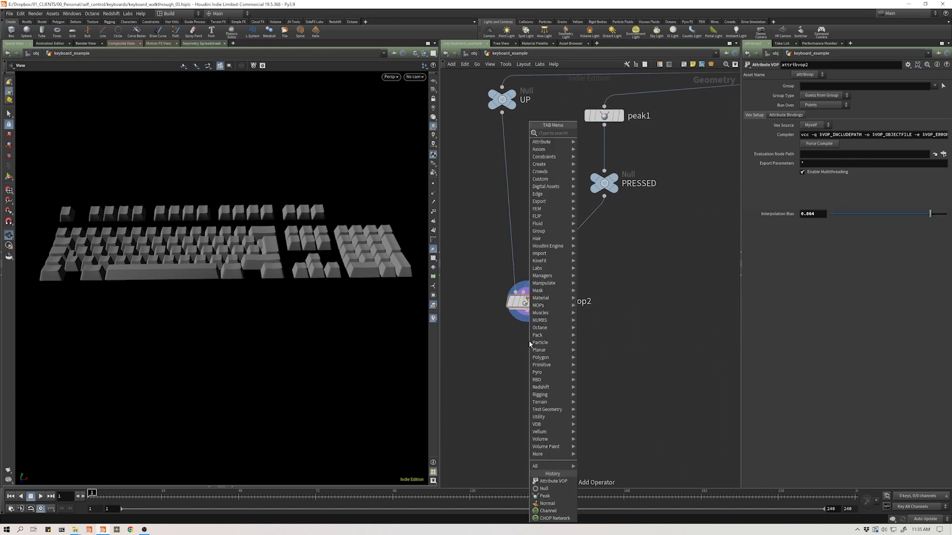
{"action": "type", "text": "un"}
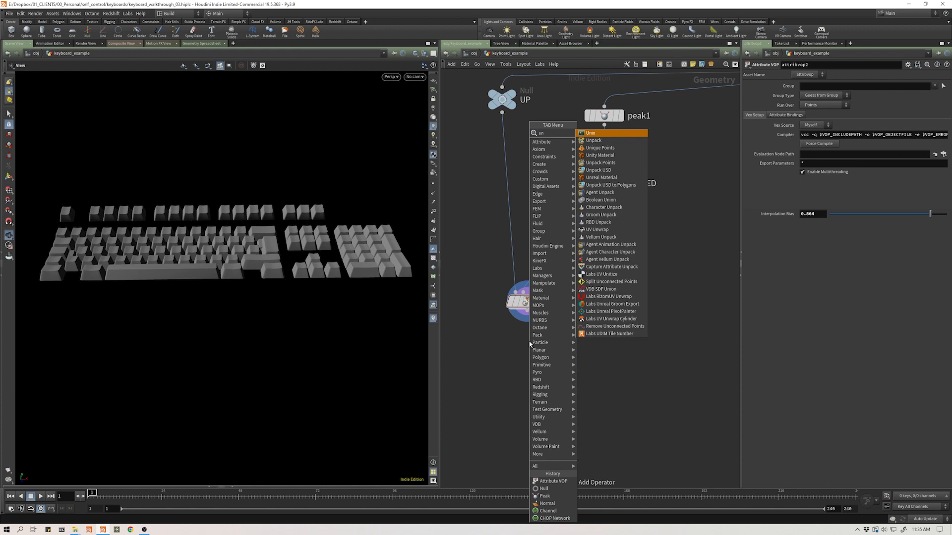
{"action": "key", "text": "Down"}
{"action": "key", "text": "Return"}
{"action": "left_click", "coordinate": [531, 342]}
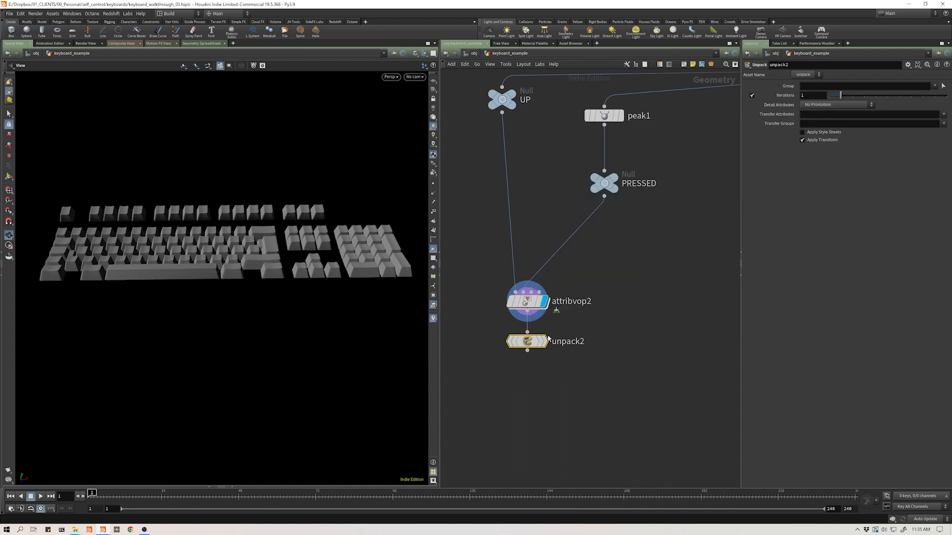
Test the keycap blend by sweeping attribvop2's Interpolation Bias down to 0
{"action": "left_click", "coordinate": [543, 303]}
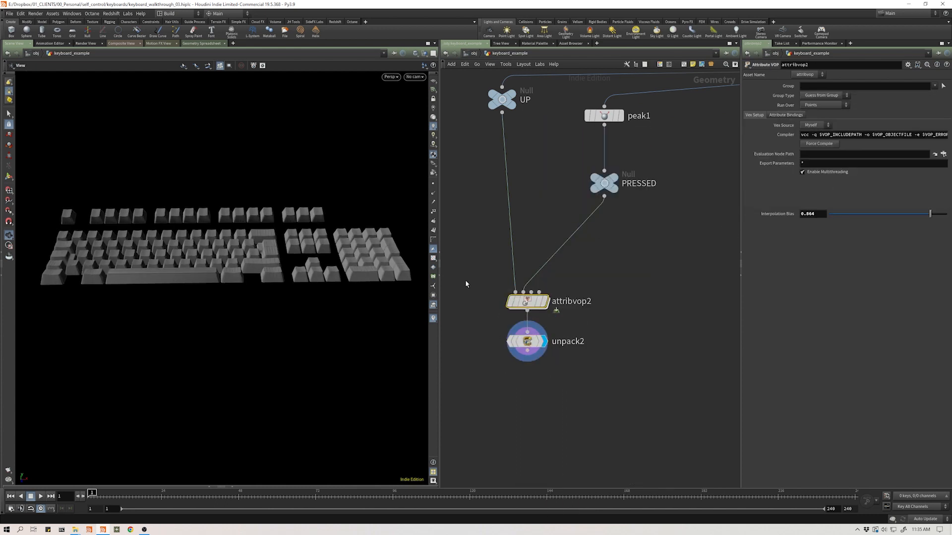
{"action": "left_click_drag", "start_coordinate": [930, 213], "coordinate": [749, 247]}
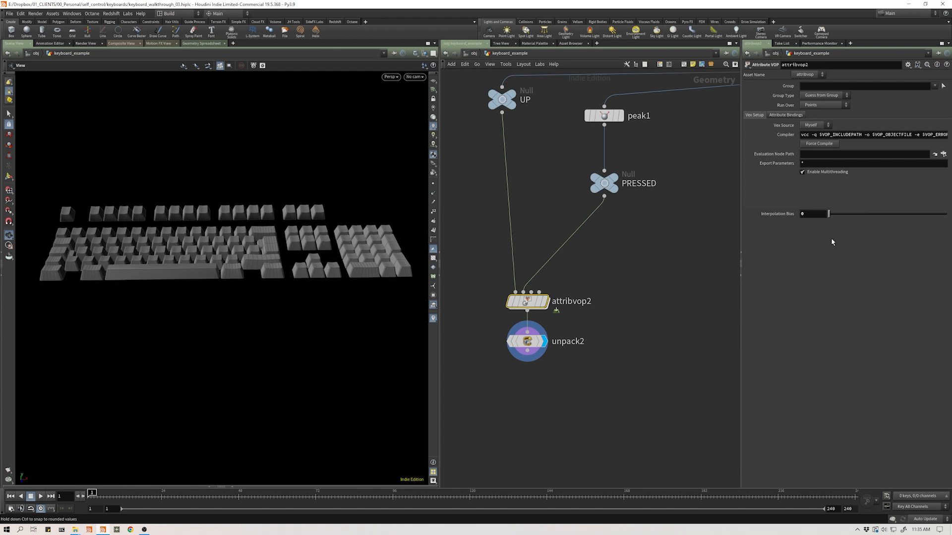
{"action": "left_click_drag", "start_coordinate": [832, 242], "coordinate": [779, 253]}
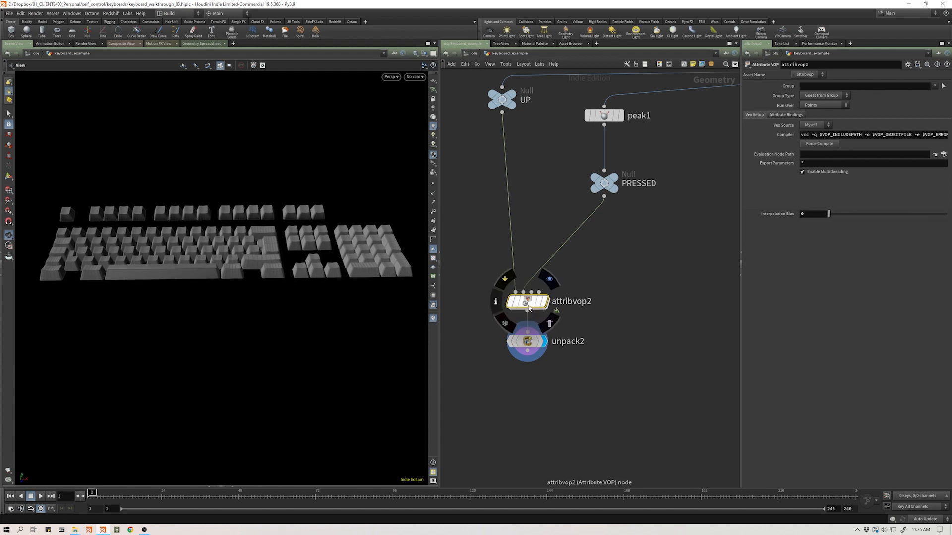
Add a Turbulent Noise node inside attribvop2 and connect the global P to its position input
{"action": "double_click", "coordinate": [528, 308]}
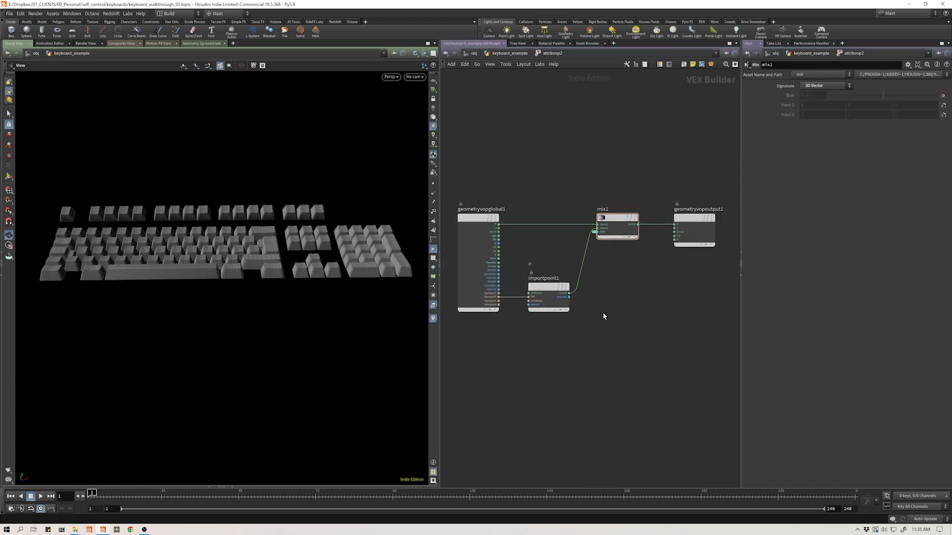
{"action": "key", "text": "Tab"}
{"action": "mouse_move", "coordinate": [610, 321]}
{"action": "left_click", "coordinate": [687, 180]}
{"action": "left_click", "coordinate": [605, 319]}
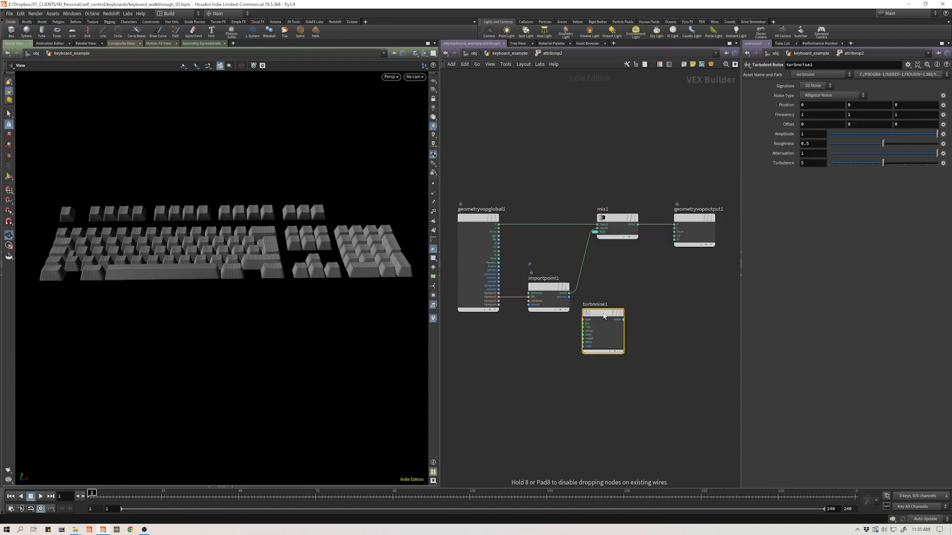
{"action": "scroll", "coordinate": [619, 303], "scroll_direction": "up", "scroll_amount": 2}
{"action": "left_click_drag", "start_coordinate": [578, 327], "coordinate": [475, 209]}
Delete the promoted bias parameter and connect the Turbulent Noise output to the Mix node's bias input
{"action": "left_click", "coordinate": [589, 218]}
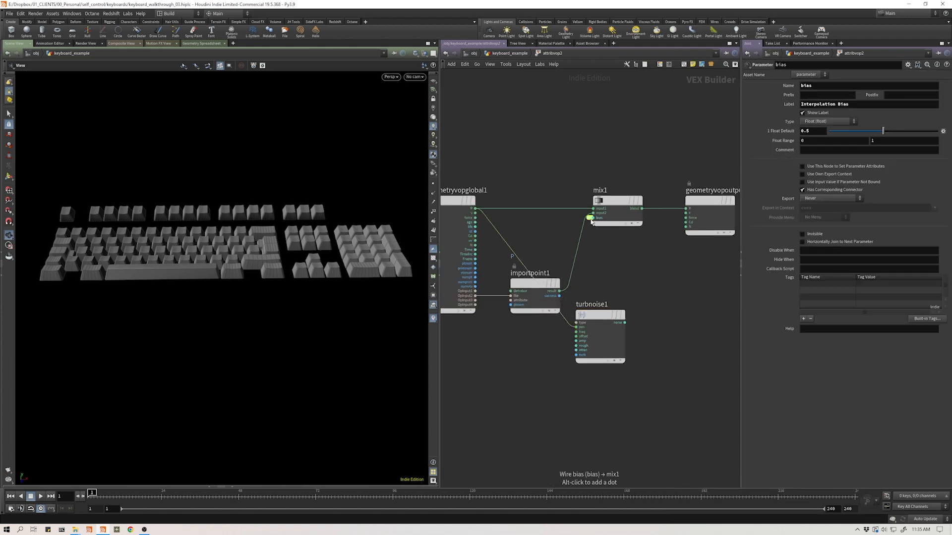
{"action": "key", "text": "Delete"}
{"action": "left_click_drag", "start_coordinate": [624, 321], "coordinate": [593, 218]}
{"action": "left_click_drag", "start_coordinate": [645, 289], "coordinate": [601, 341]}
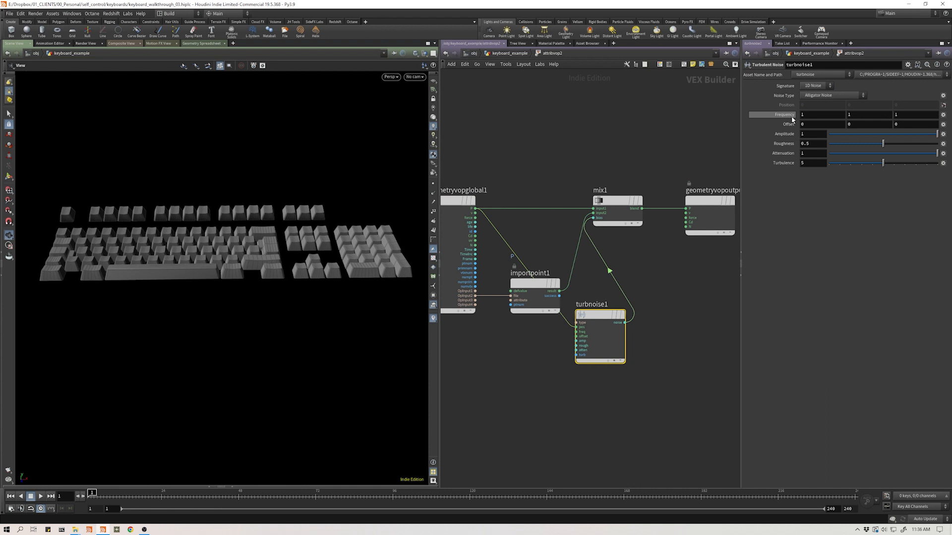
Set the Turbulent Noise frequency to 55 on all three axes and its amplitude to 9.3, checking the keycaps from several angles
{"action": "middle_click_drag", "start_coordinate": [792, 120], "coordinate": [838, 102]}
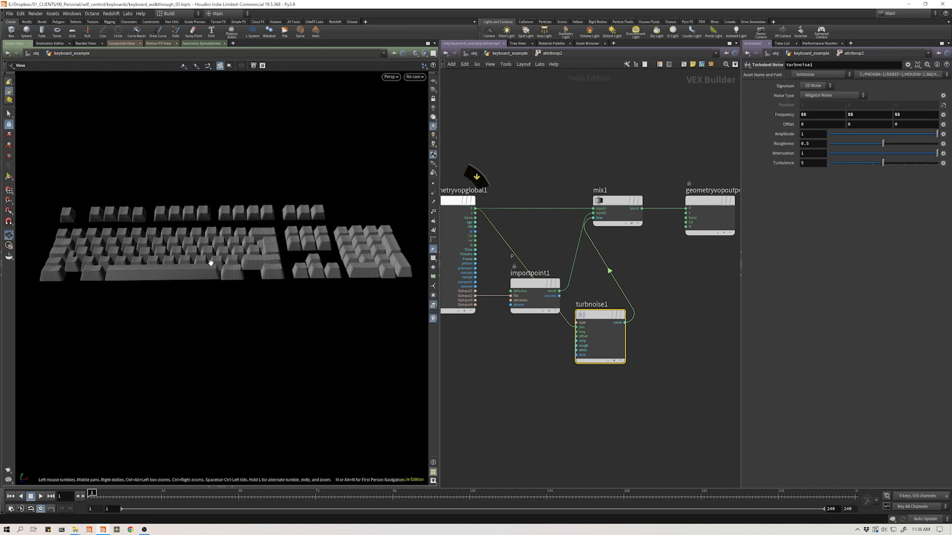
{"action": "scroll", "coordinate": [187, 248], "scroll_direction": "up", "scroll_amount": 3}
{"action": "middle_click_drag", "start_coordinate": [807, 134], "coordinate": [833, 134]}
{"action": "left_click_drag", "start_coordinate": [198, 257], "coordinate": [174, 251]}
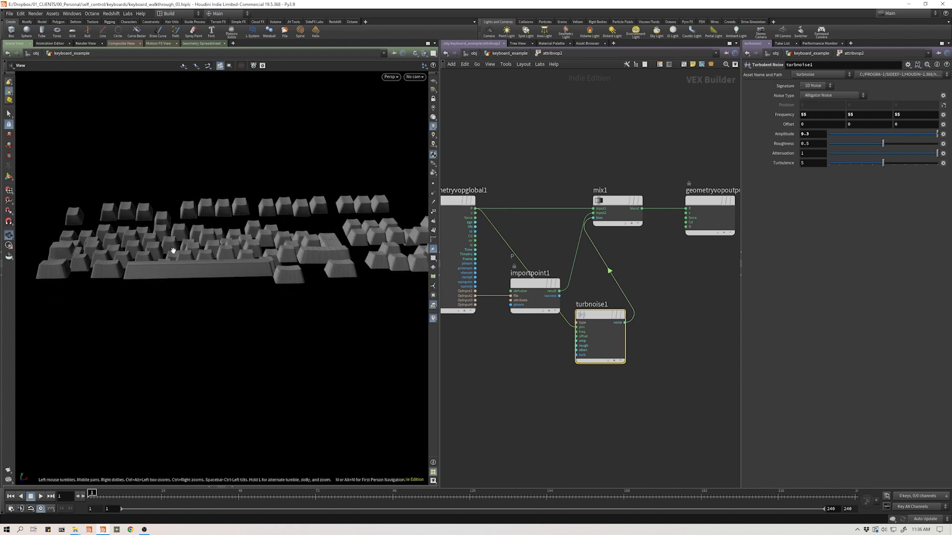
{"action": "scroll", "coordinate": [597, 248], "scroll_direction": "down", "scroll_amount": 2}
{"action": "scroll", "coordinate": [612, 218], "scroll_direction": "up", "scroll_amount": 4}
{"action": "left_click_drag", "start_coordinate": [611, 220], "coordinate": [631, 220]}
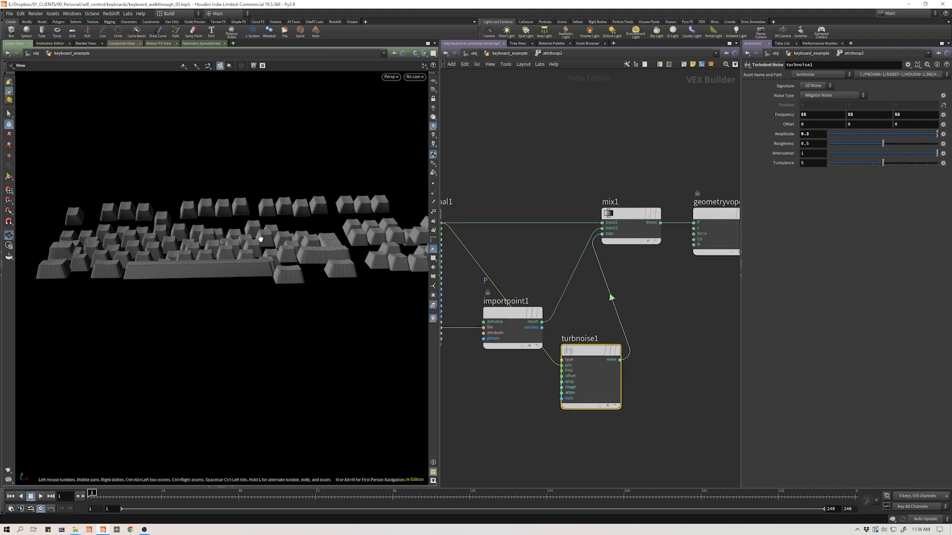
{"action": "left_click_drag", "start_coordinate": [213, 258], "coordinate": [174, 257]}
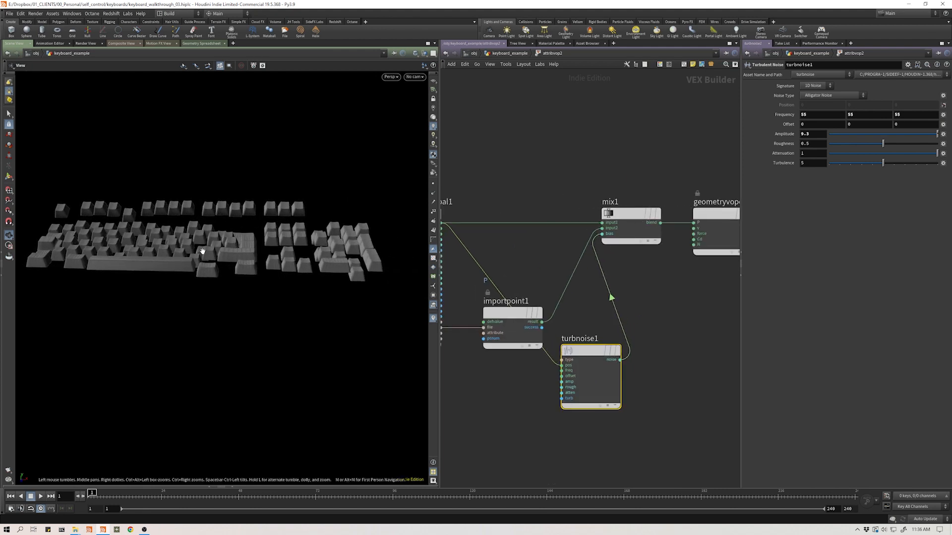
{"action": "left_click_drag", "start_coordinate": [228, 241], "coordinate": [239, 265]}
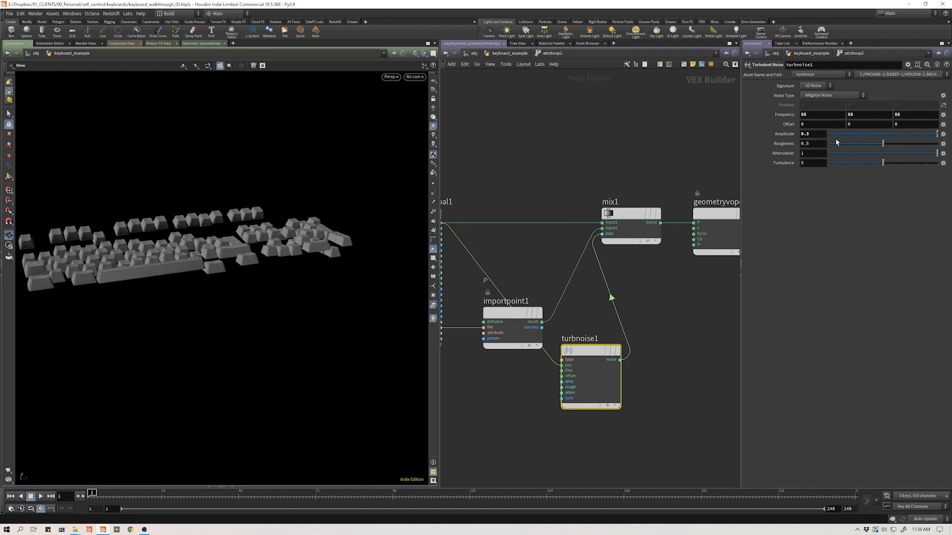
{"action": "left_click_drag", "start_coordinate": [223, 246], "coordinate": [231, 243]}
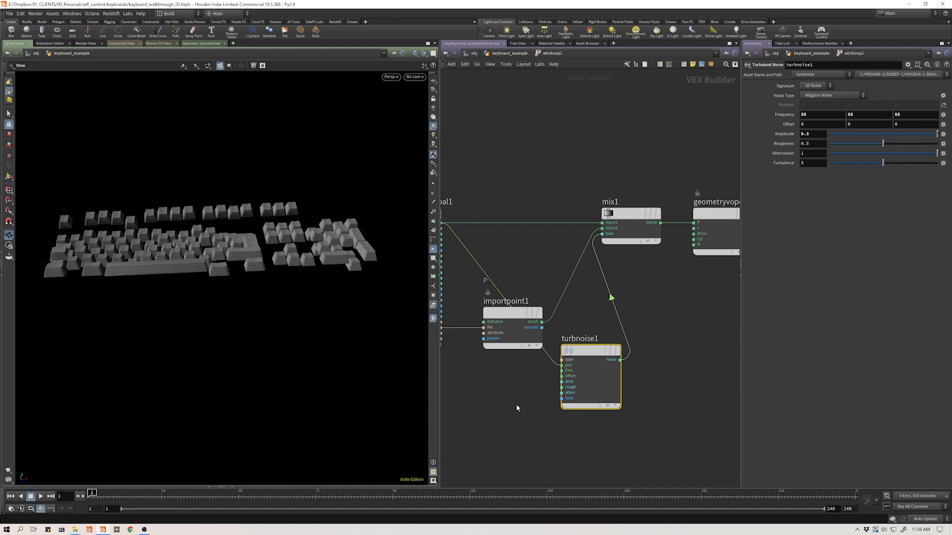
Move the Turbulent Noise node above the import point node and return to the geometry network
{"action": "left_click_drag", "start_coordinate": [589, 350], "coordinate": [525, 101]}
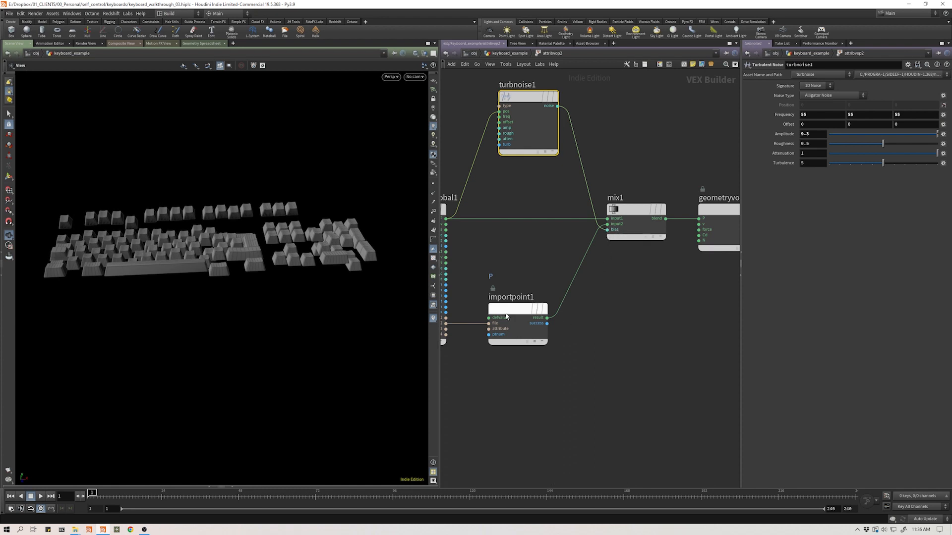
{"action": "left_click", "coordinate": [585, 366]}
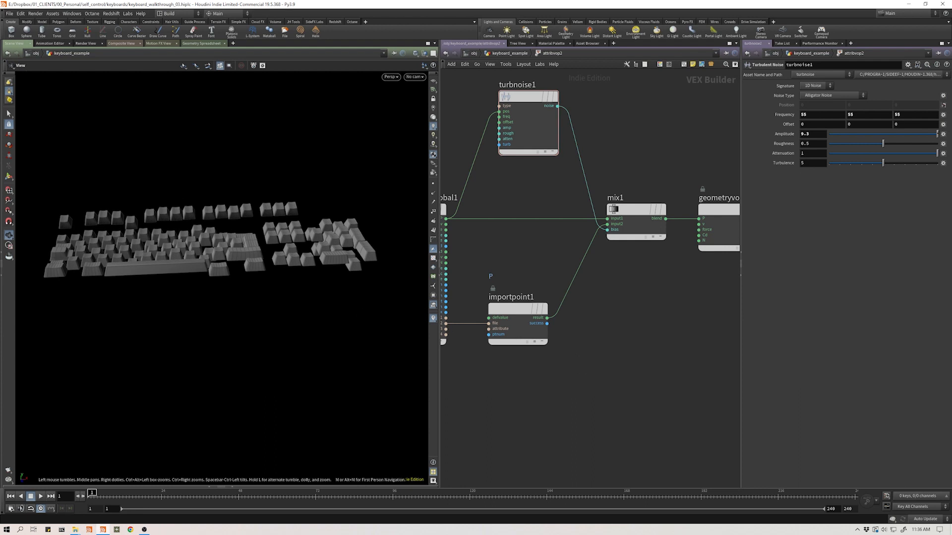
{"action": "key", "text": "u"}
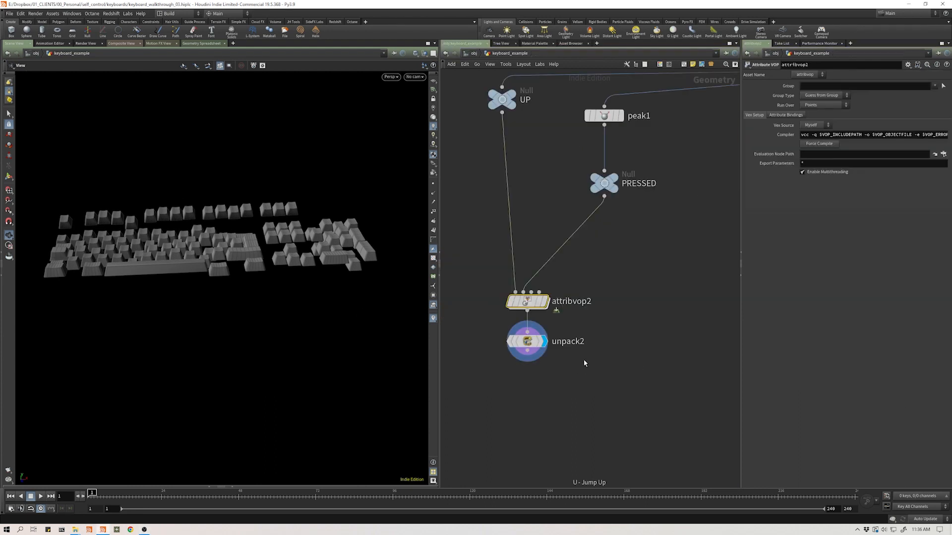
Select the five nodes of the new UP/PRESSED blend branch and move them further away from the original network
{"action": "scroll", "coordinate": [656, 308], "scroll_direction": "down", "scroll_amount": 5}
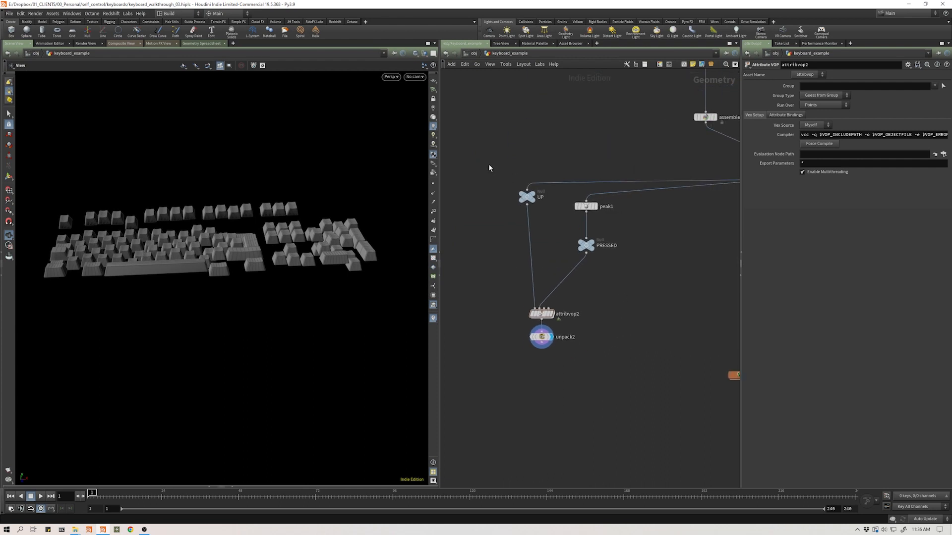
{"action": "left_click_drag", "start_coordinate": [489, 165], "coordinate": [638, 390]}
{"action": "mouse_move", "coordinate": [586, 207]}
{"action": "left_mouse_down"}
{"action": "mouse_move", "coordinate": [486, 207]}
{"action": "mouse_move", "coordinate": [575, 207]}
{"action": "left_mouse_up"}
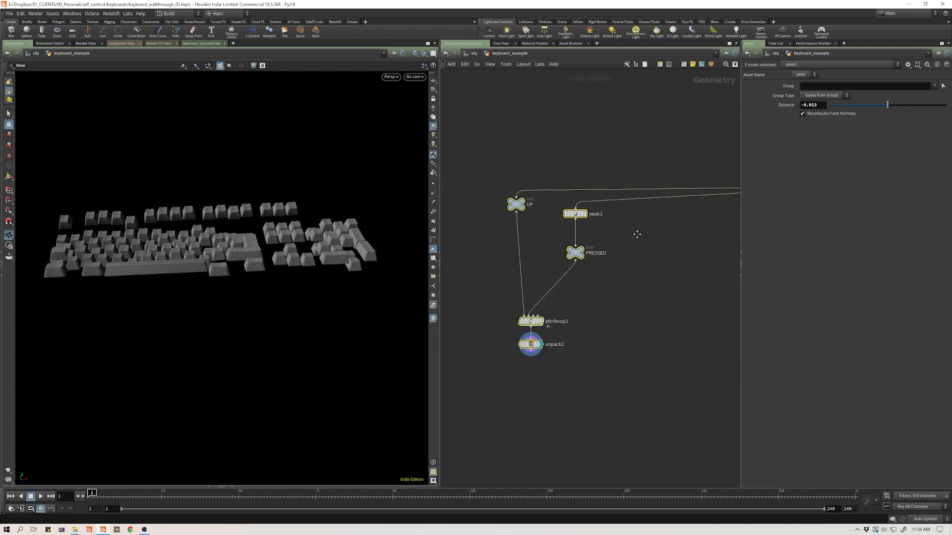
Set the assemble1 node's Display As option to Centroid
{"action": "scroll", "coordinate": [570, 235], "scroll_direction": "down", "scroll_amount": 3}
{"action": "scroll", "coordinate": [571, 234], "scroll_direction": "down", "scroll_amount": 1}
{"action": "middle_click_drag", "start_coordinate": [651, 237], "coordinate": [453, 216]}
{"action": "scroll", "coordinate": [544, 227], "scroll_direction": "up", "scroll_amount": 3}
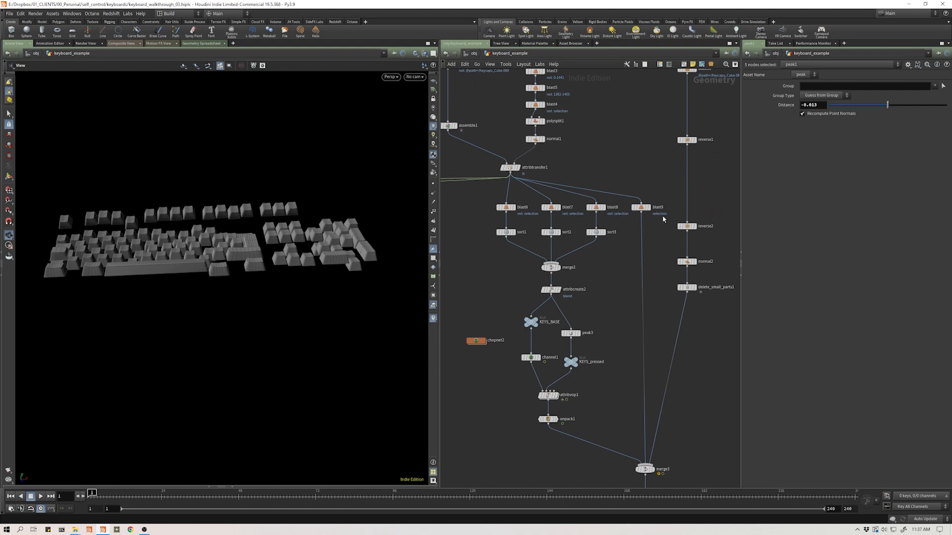
{"action": "left_click_drag", "start_coordinate": [644, 210], "coordinate": [648, 210]}
{"action": "middle_click_drag", "start_coordinate": [472, 316], "coordinate": [491, 318]}
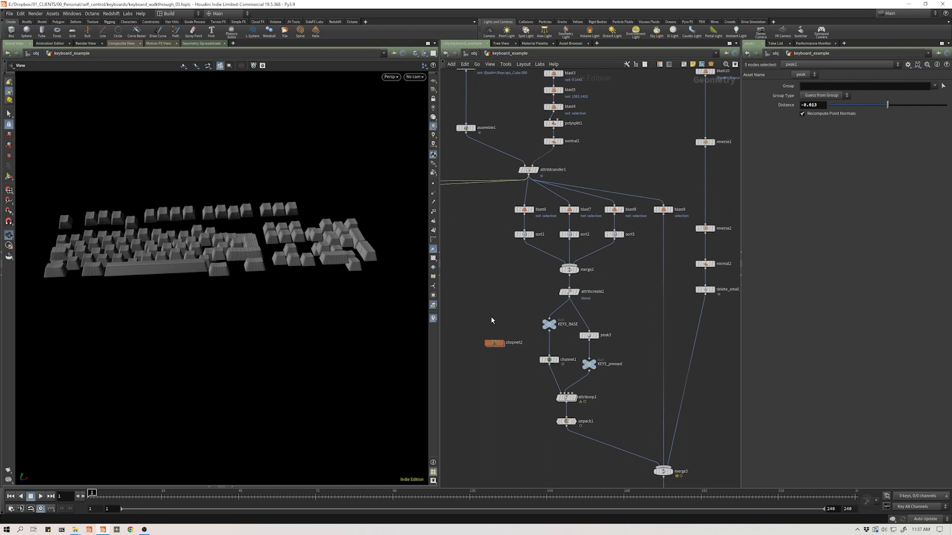
{"action": "middle_click_drag", "start_coordinate": [498, 283], "coordinate": [475, 286]}
{"action": "middle_click_drag", "start_coordinate": [452, 172], "coordinate": [484, 194]}
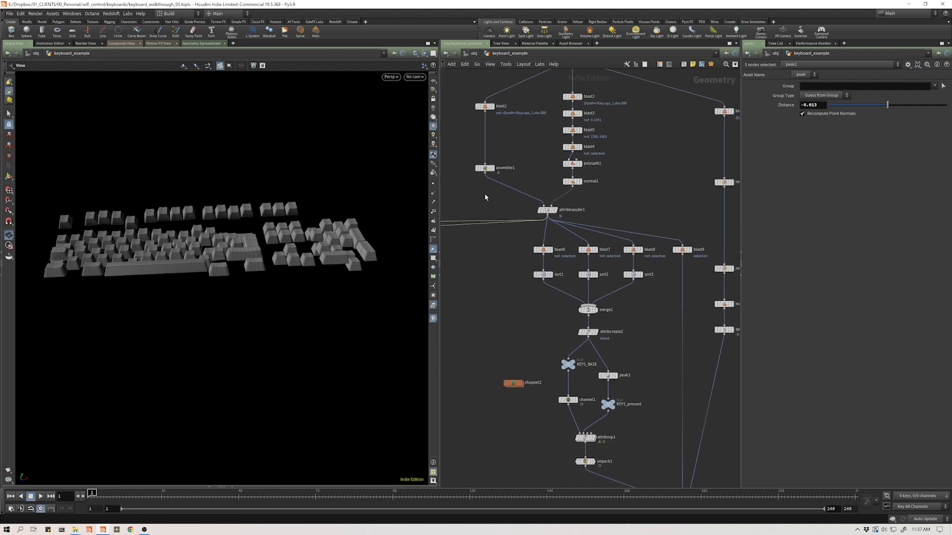
{"action": "left_click", "coordinate": [485, 167]}
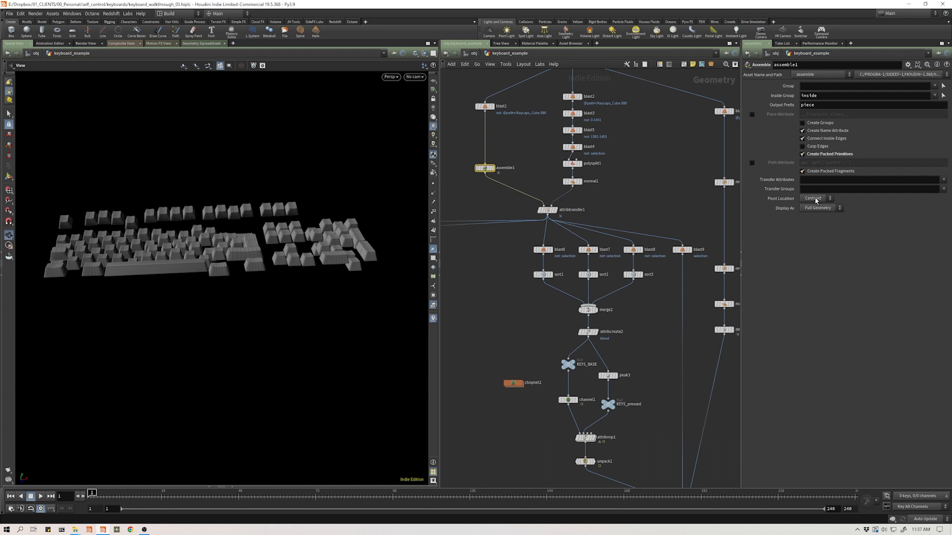
{"action": "left_click", "coordinate": [816, 209]}
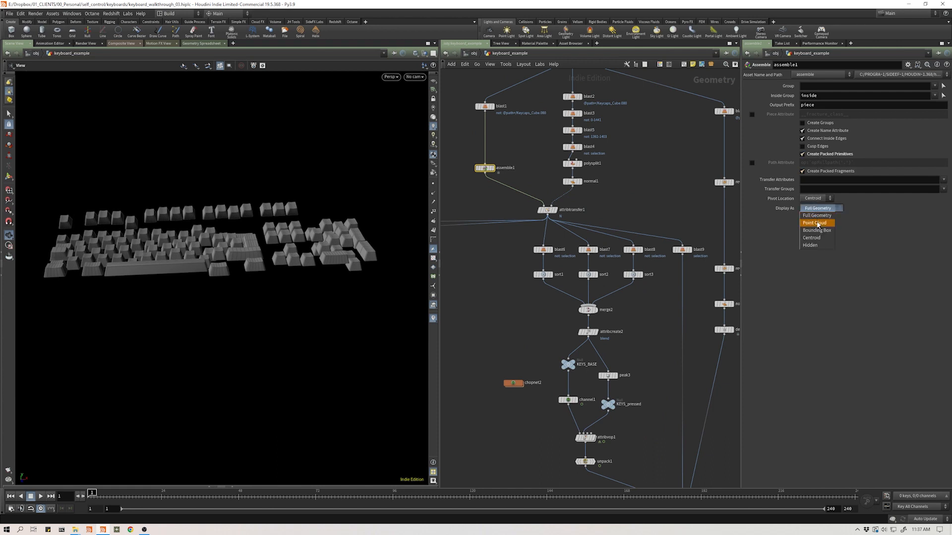
{"action": "left_click", "coordinate": [813, 238]}
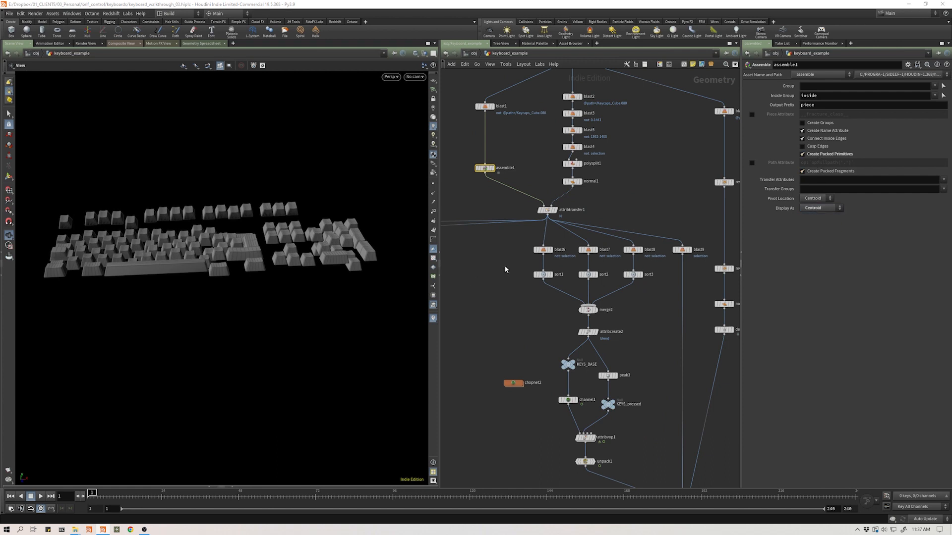
Display the output of the blast6 node to view its isolated row of key points
{"action": "middle_click_drag", "start_coordinate": [504, 266], "coordinate": [488, 265]}
{"action": "left_click", "coordinate": [525, 249]}
{"action": "left_click", "coordinate": [533, 250]}
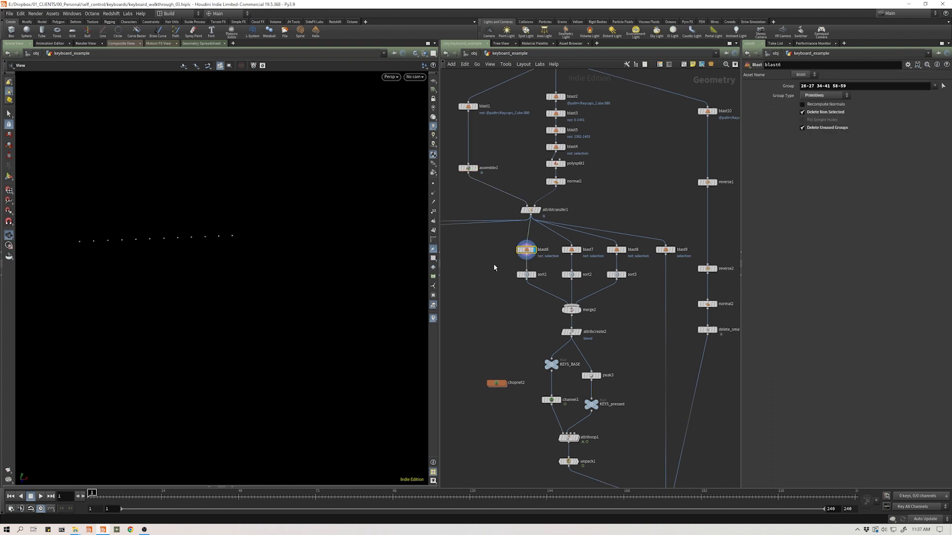
Display the attribtransfer1 output with point numbers turned on and examine the order of the keycap points
{"action": "left_click", "coordinate": [528, 210]}
{"action": "left_click", "coordinate": [538, 210]}
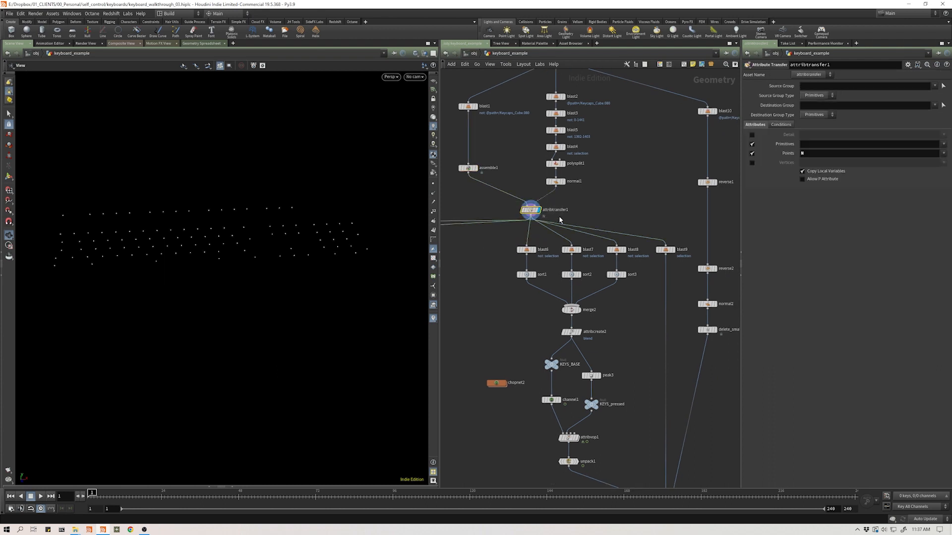
{"action": "left_click", "coordinate": [434, 211]}
{"action": "left_click_drag", "start_coordinate": [94, 267], "coordinate": [319, 255]}
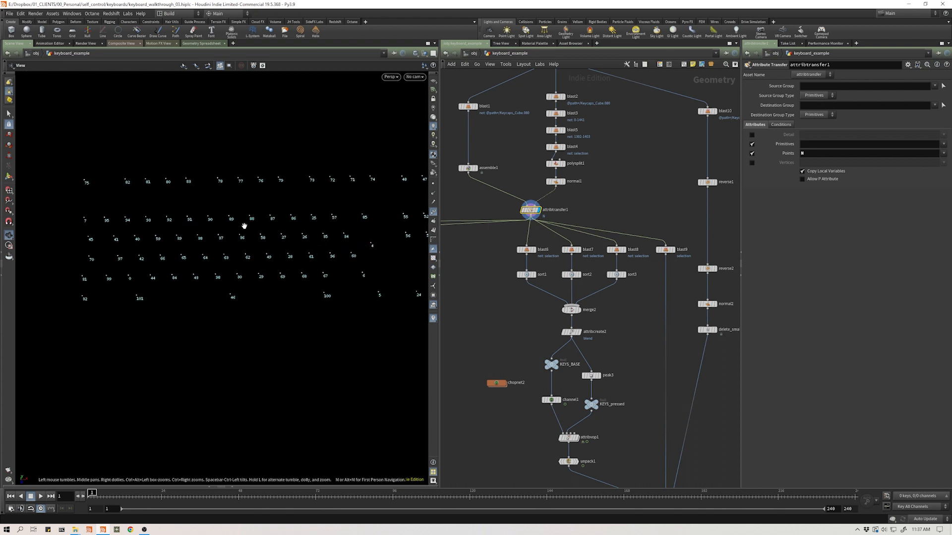
{"action": "left_click_drag", "start_coordinate": [211, 246], "coordinate": [93, 228]}
{"action": "left_click_drag", "start_coordinate": [211, 253], "coordinate": [200, 213]}
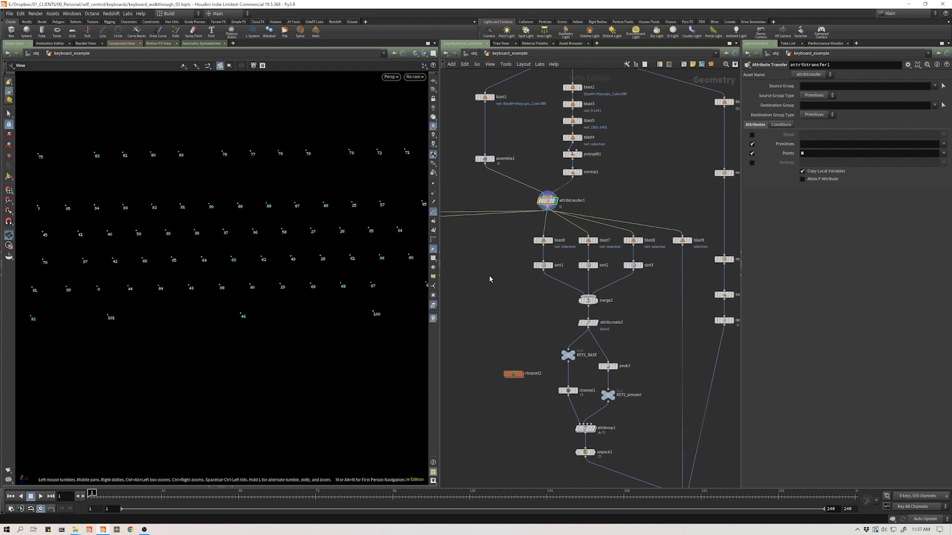
Display the blast6 output and examine the unsorted point numbers along its row of keys
{"action": "middle_click_drag", "start_coordinate": [472, 284], "coordinate": [489, 275]}
{"action": "left_click", "coordinate": [553, 242]}
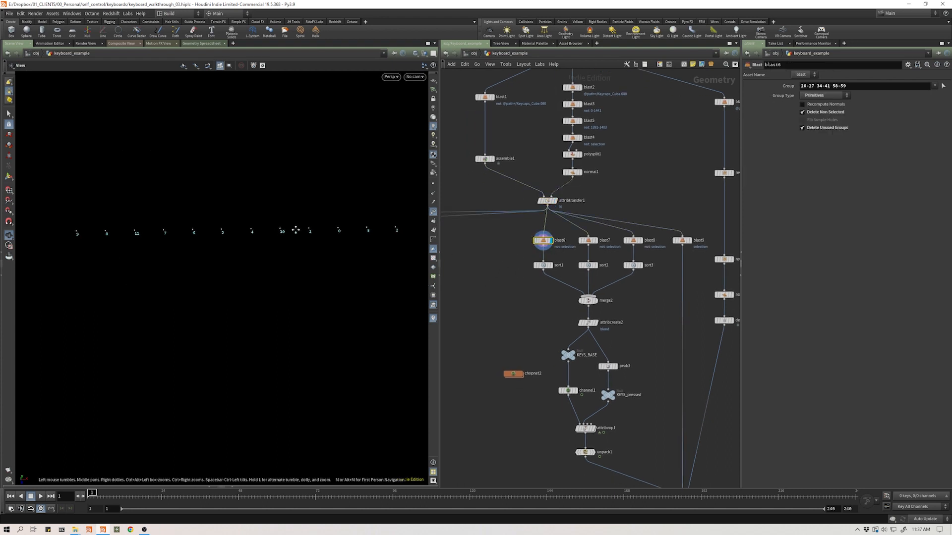
{"action": "left_click_drag", "start_coordinate": [211, 231], "coordinate": [209, 229]}
Display the sort1 output and check its point sort options, leaving Point Sort set to By X
{"action": "left_click", "coordinate": [544, 265]}
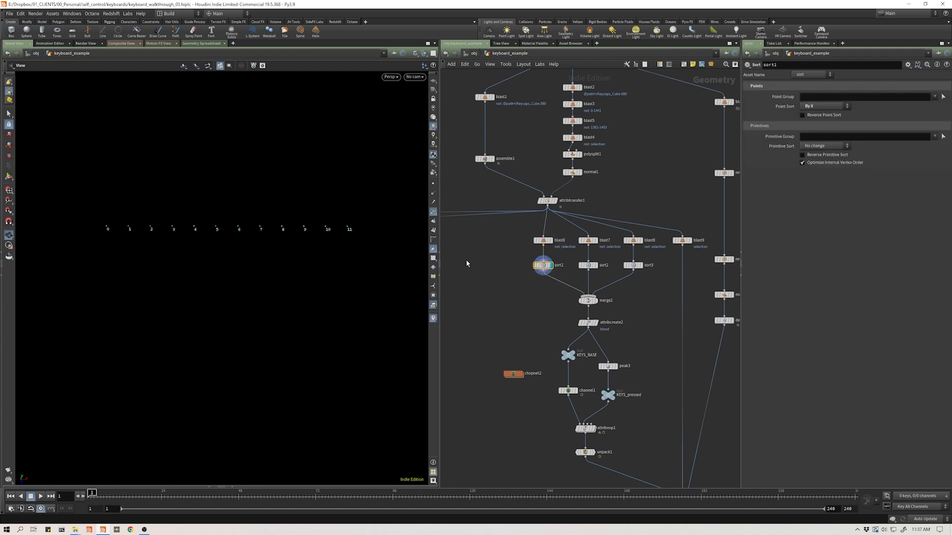
{"action": "left_click", "coordinate": [819, 107]}
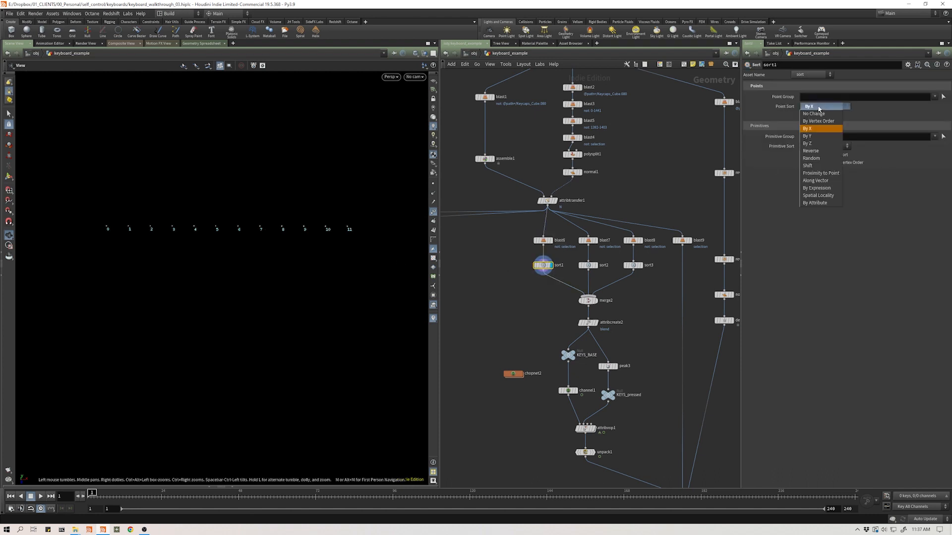
{"action": "left_click", "coordinate": [820, 131]}
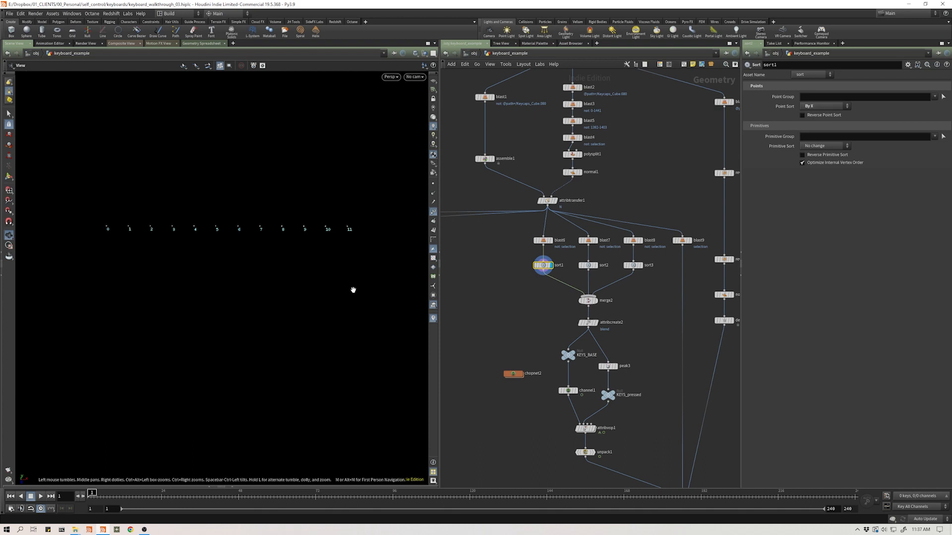
{"action": "middle_click_drag", "start_coordinate": [541, 302], "coordinate": [502, 302]}
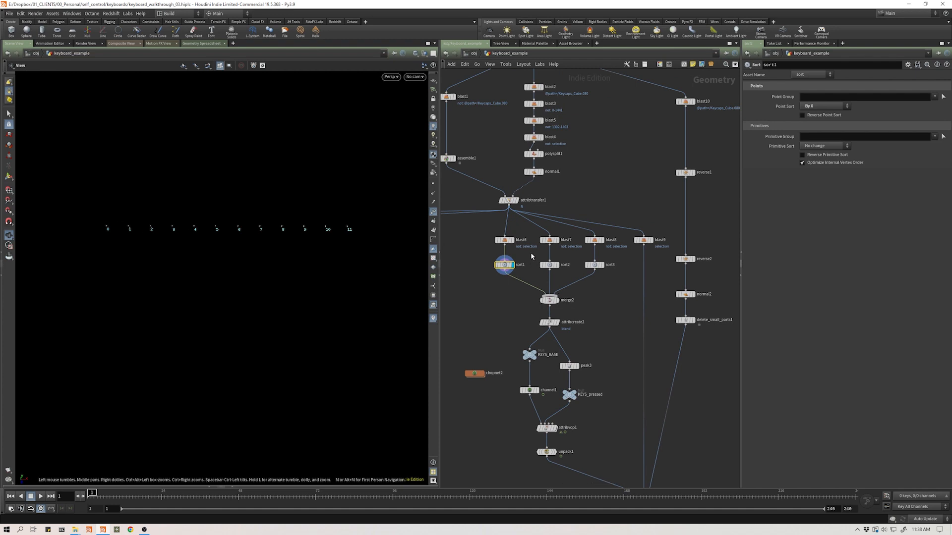
Display the output of blast8 to view the point order of its key row
{"action": "left_click", "coordinate": [557, 240]}
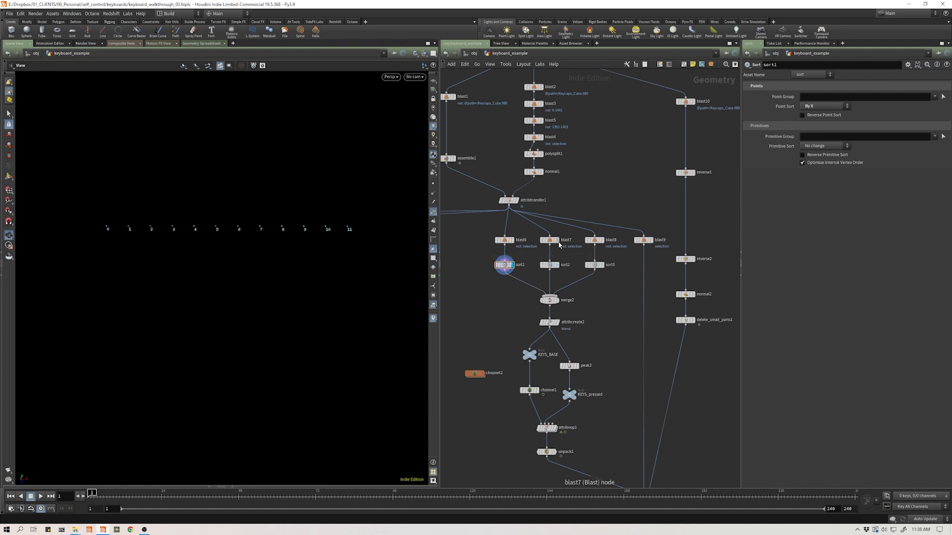
{"action": "left_click", "coordinate": [602, 241]}
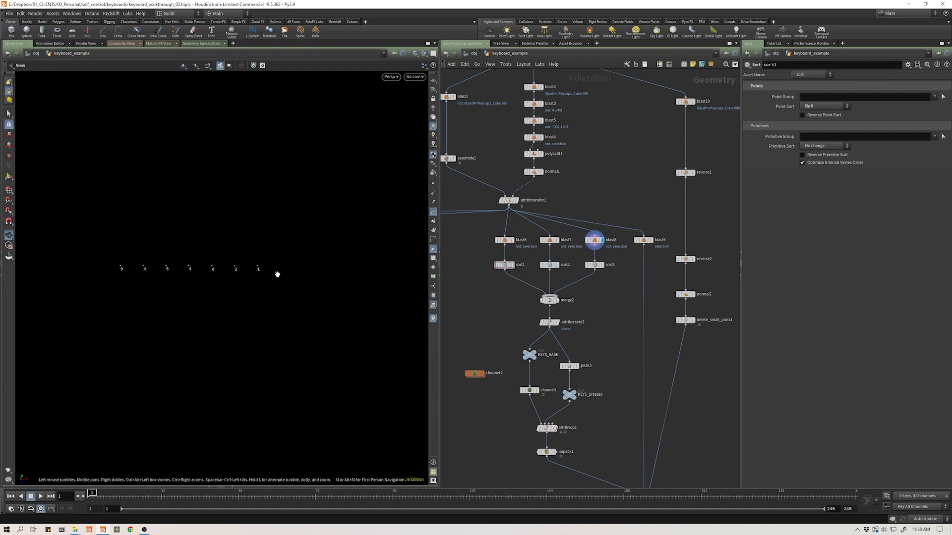
Display the merge2 output, check the sort2 settings, and examine the point numbering across the three sorted key rows
{"action": "left_click", "coordinate": [549, 300]}
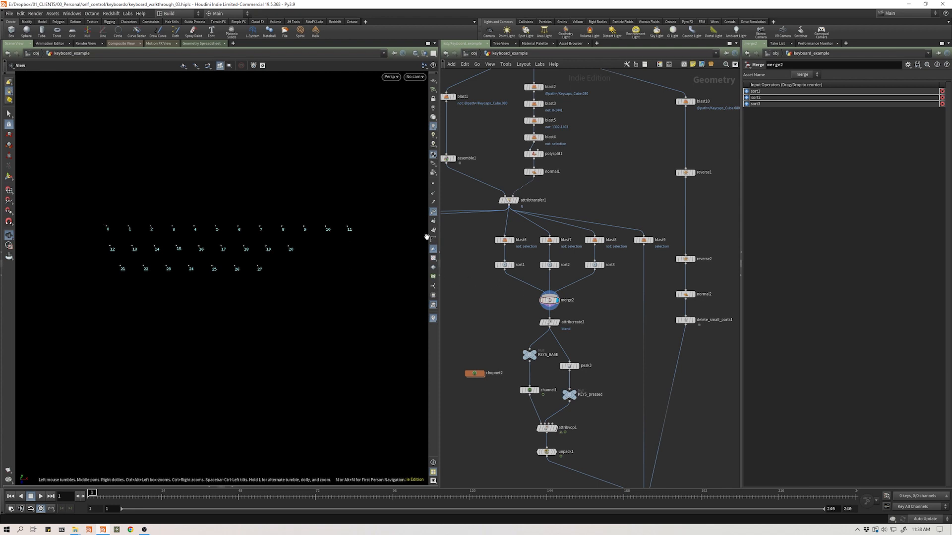
{"action": "left_click", "coordinate": [550, 265]}
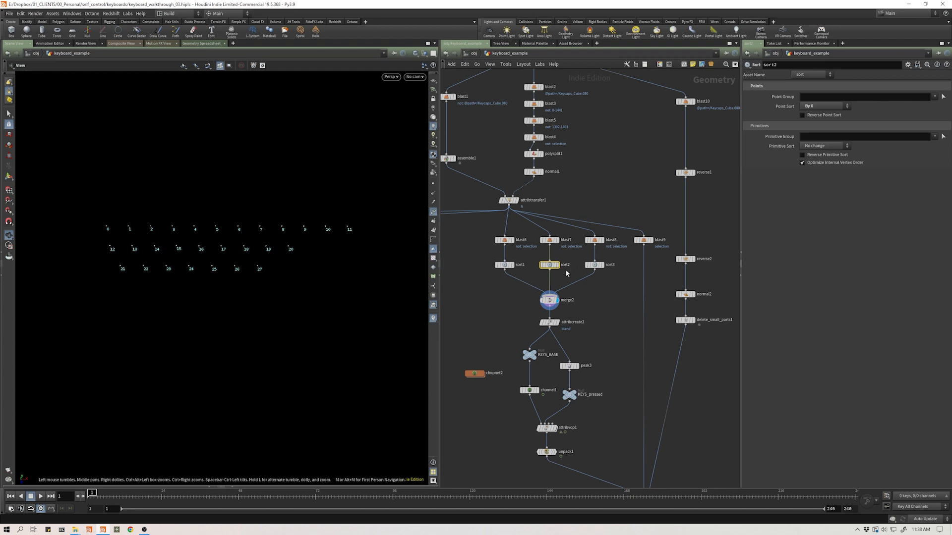
{"action": "middle_click_drag", "start_coordinate": [482, 301], "coordinate": [486, 287]}
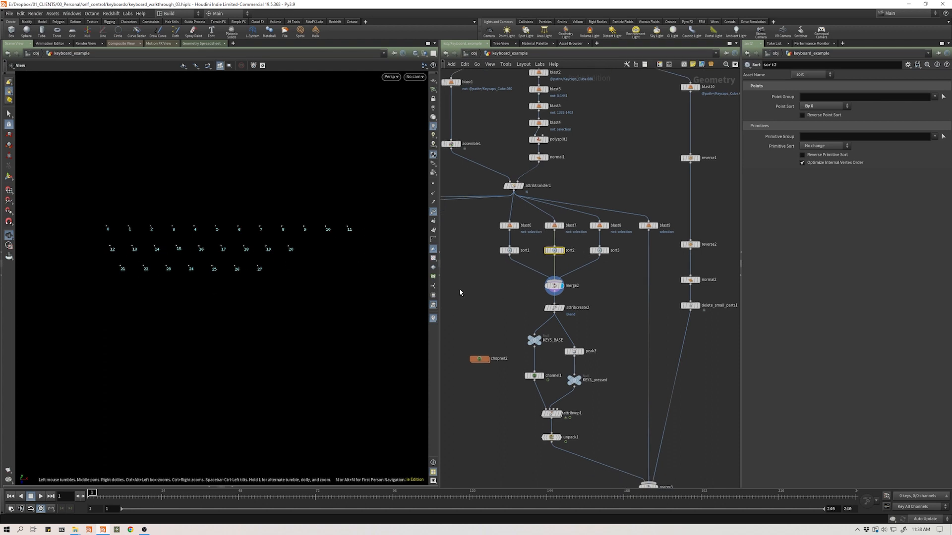
{"action": "left_click_drag", "start_coordinate": [234, 250], "coordinate": [214, 278]}
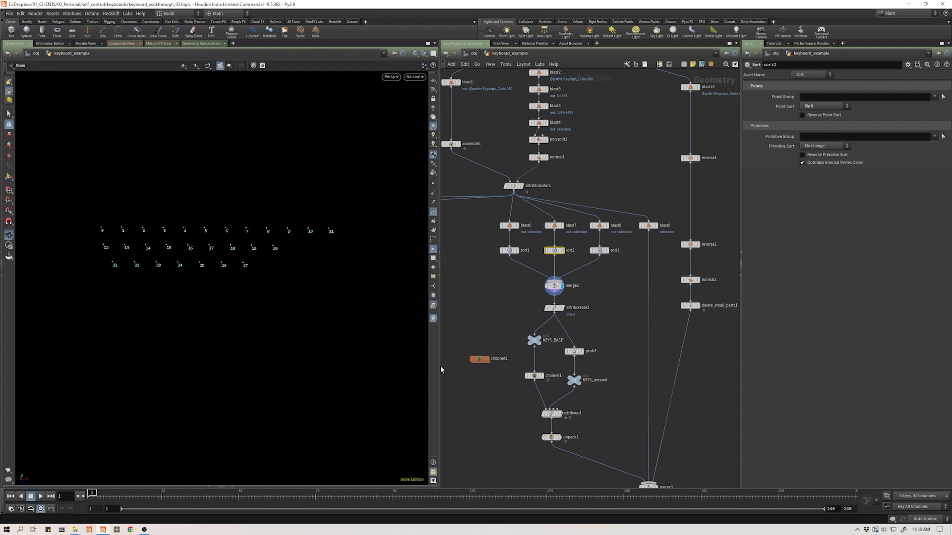
{"action": "middle_click_drag", "start_coordinate": [476, 320], "coordinate": [471, 315]}
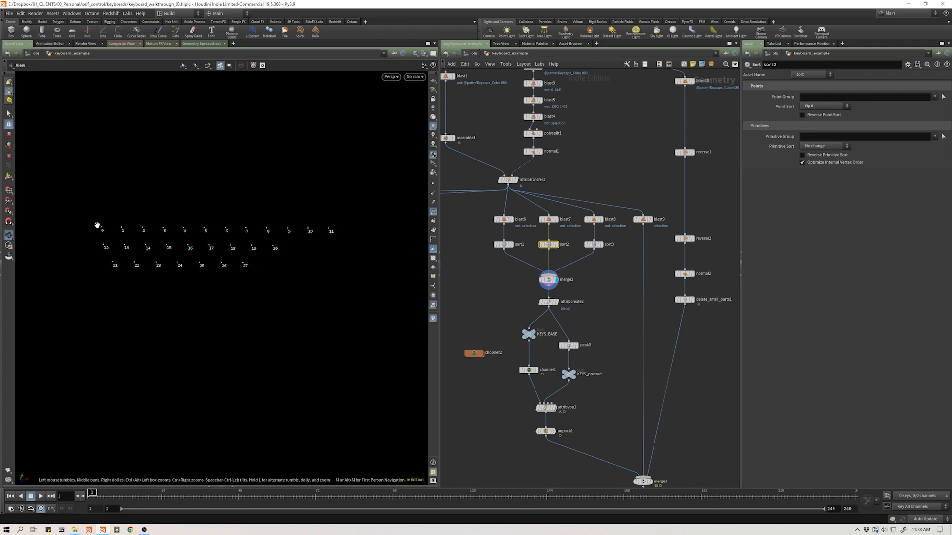
Display the attribcreate2 output with its blend attribute settings, and nudge the node slightly further below merge2
{"action": "middle_click_drag", "start_coordinate": [476, 299], "coordinate": [499, 272]}
{"action": "scroll", "coordinate": [482, 272], "scroll_direction": "up", "scroll_amount": 4}
{"action": "left_click", "coordinate": [602, 277]}
{"action": "left_click", "coordinate": [580, 284]}
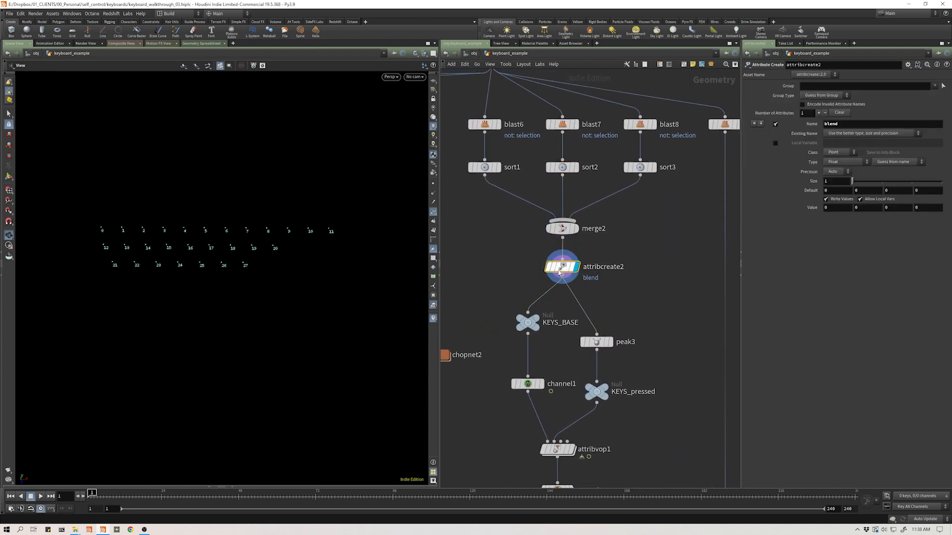
{"action": "left_click_drag", "start_coordinate": [567, 268], "coordinate": [567, 279]}
Review the attribvop2 node in the UP/PRESSED branch, and return to the main key network
{"action": "middle_click_drag", "start_coordinate": [503, 270], "coordinate": [639, 308]}
{"action": "scroll", "coordinate": [562, 300], "scroll_direction": "down", "scroll_amount": 5}
{"action": "scroll", "coordinate": [563, 311], "scroll_direction": "up", "scroll_amount": 5}
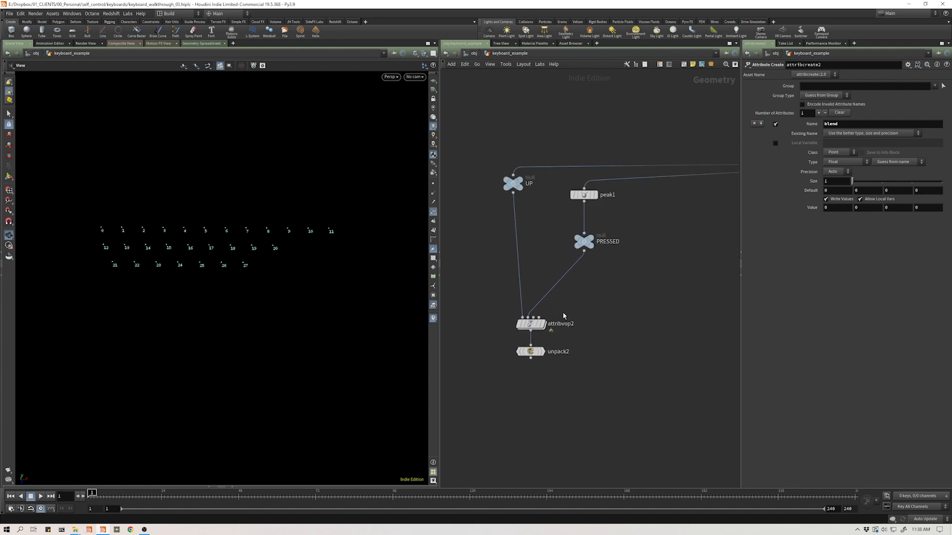
{"action": "left_click", "coordinate": [526, 323]}
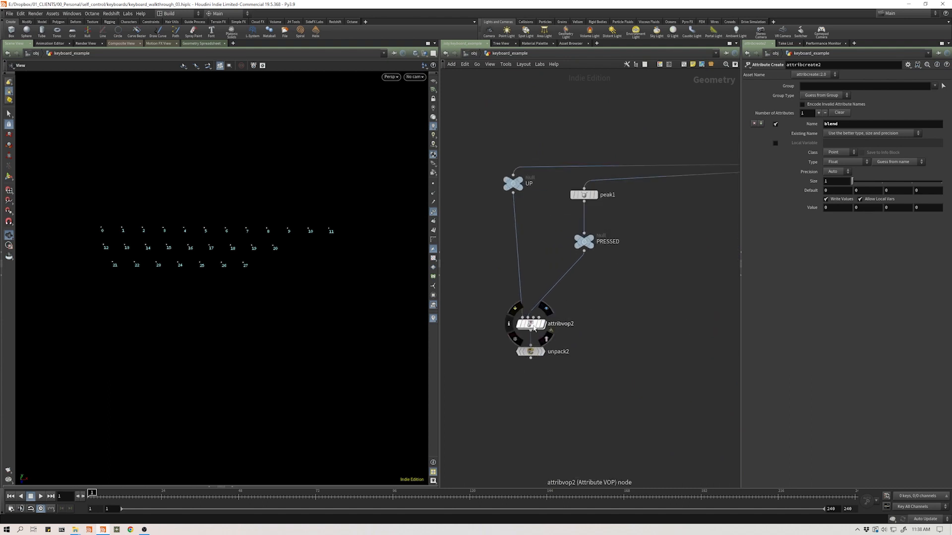
{"action": "middle_click_drag", "start_coordinate": [620, 326], "coordinate": [406, 334]}
{"action": "scroll", "coordinate": [558, 320], "scroll_direction": "down", "scroll_amount": 3}
{"action": "scroll", "coordinate": [405, 333], "scroll_direction": "down", "scroll_amount": 1}
{"action": "middle_click_drag", "start_coordinate": [558, 320], "coordinate": [474, 312]}
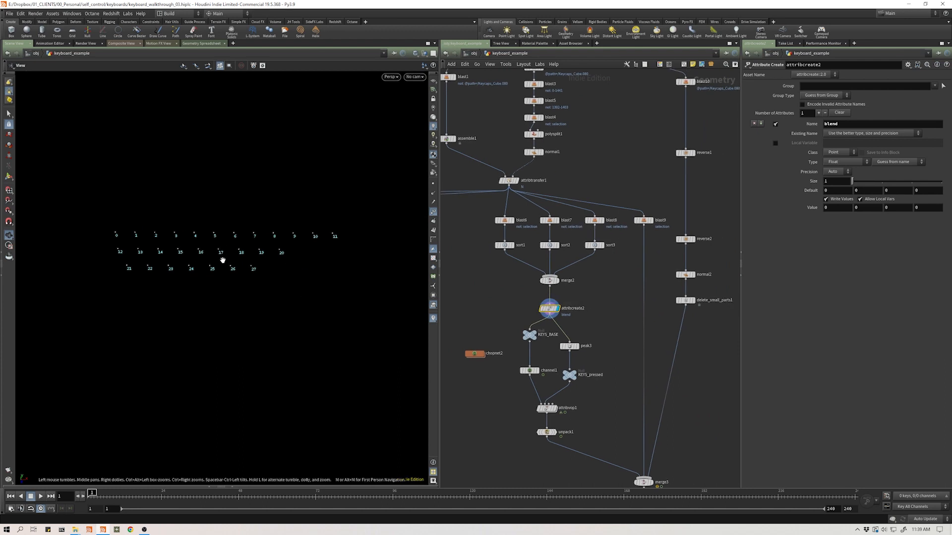
Display the KEYS_BASE null and move it slightly closer to attribcreate2
{"action": "left_click_drag", "start_coordinate": [492, 306], "coordinate": [602, 314]}
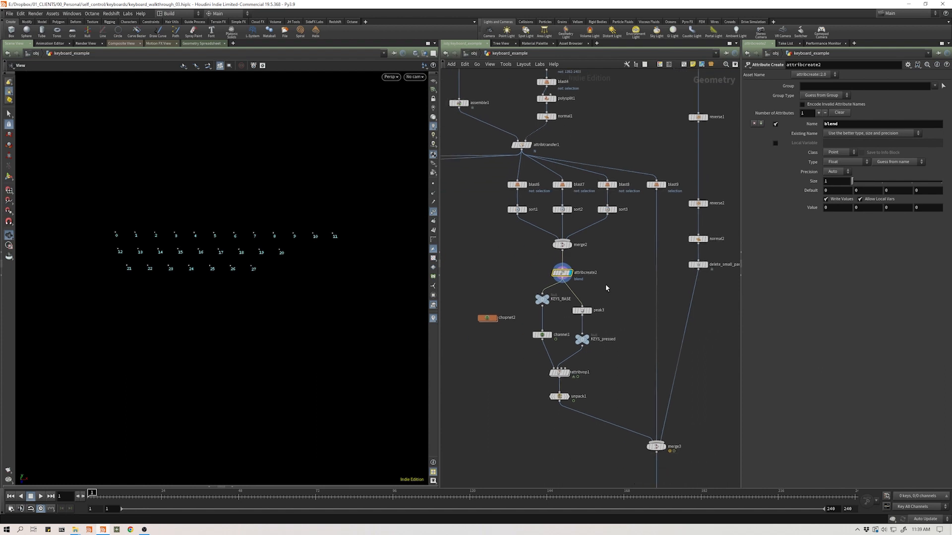
{"action": "scroll", "coordinate": [605, 284], "scroll_direction": "up", "scroll_amount": 5}
{"action": "left_click", "coordinate": [518, 278]}
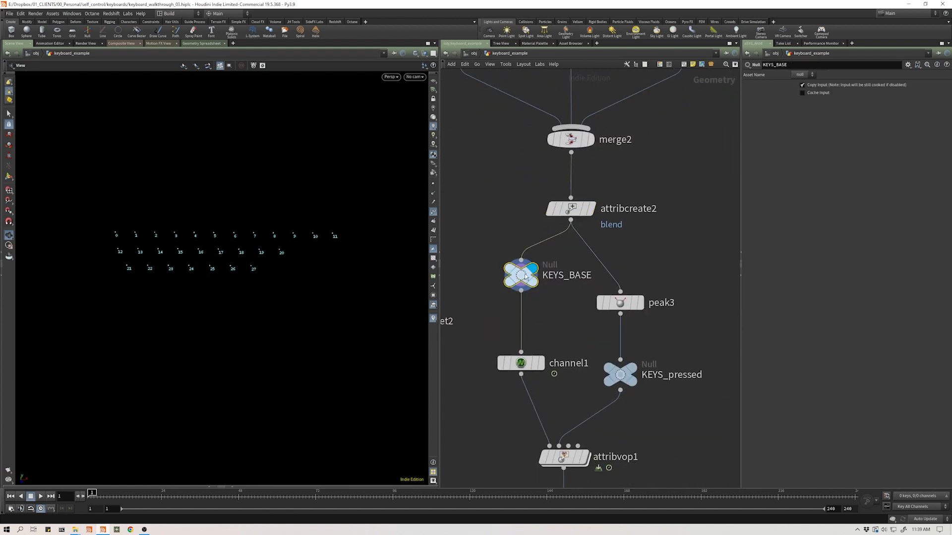
{"action": "middle_click_drag", "start_coordinate": [550, 313], "coordinate": [651, 297]}
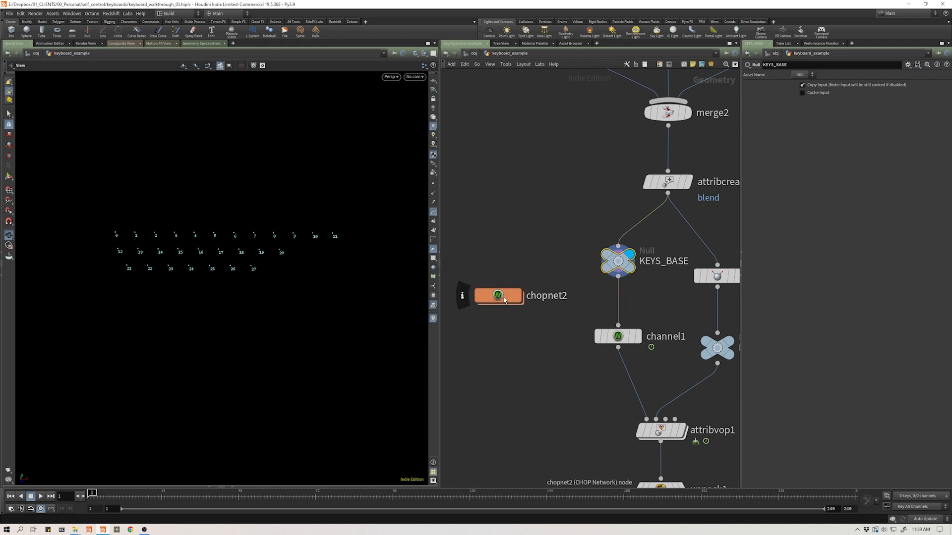
{"action": "left_click_drag", "start_coordinate": [618, 261], "coordinate": [618, 245]}
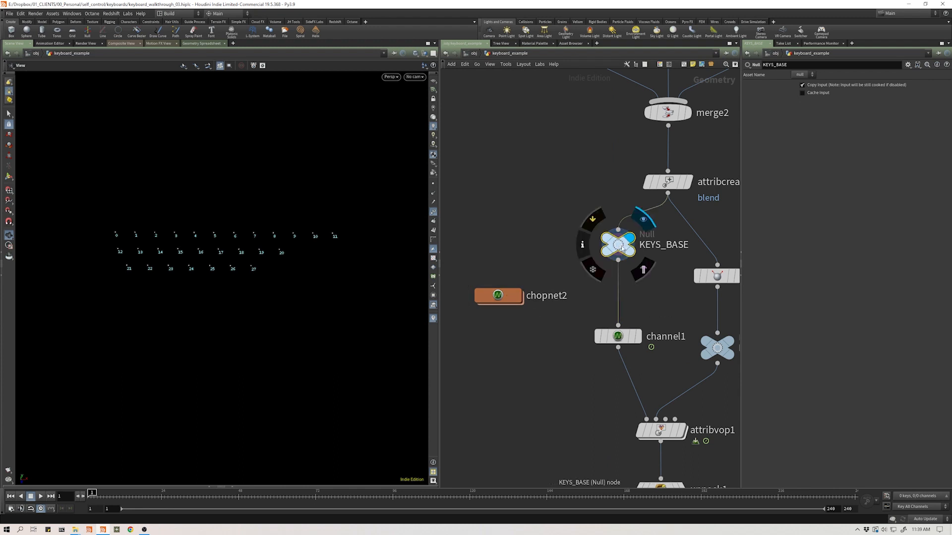
Open the chopnet2 network to see its keyboard channel nodes
{"action": "middle_click_drag", "start_coordinate": [531, 354], "coordinate": [480, 334]}
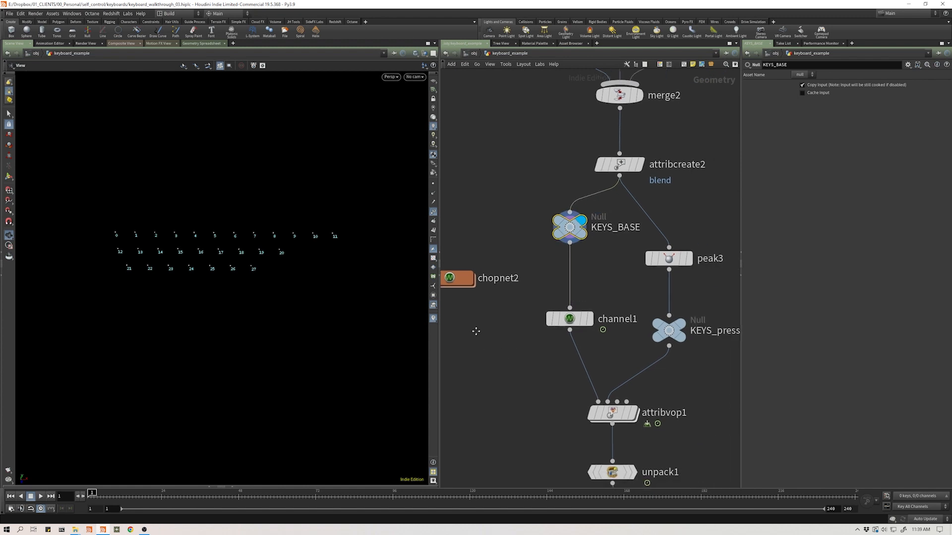
{"action": "scroll", "coordinate": [480, 334], "scroll_direction": "down", "scroll_amount": 3}
{"action": "scroll", "coordinate": [541, 270], "scroll_direction": "up", "scroll_amount": 3}
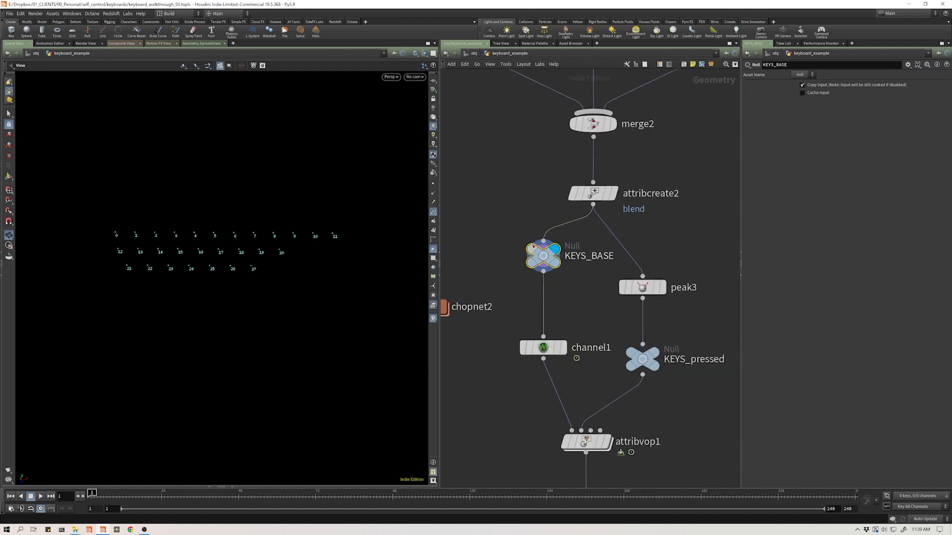
{"action": "middle_click_drag", "start_coordinate": [485, 228], "coordinate": [562, 239]}
{"action": "left_click_drag", "start_coordinate": [560, 226], "coordinate": [674, 305]}
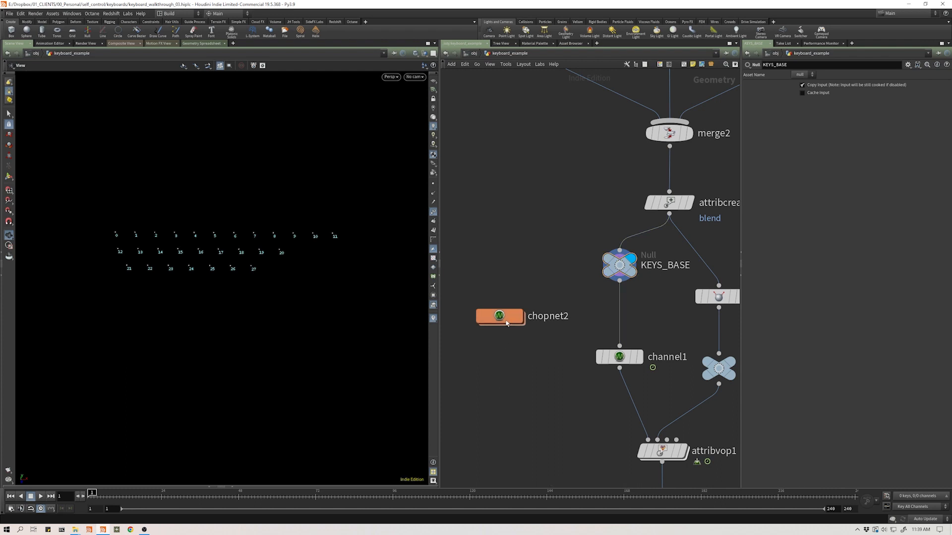
{"action": "double_click", "coordinate": [516, 319]}
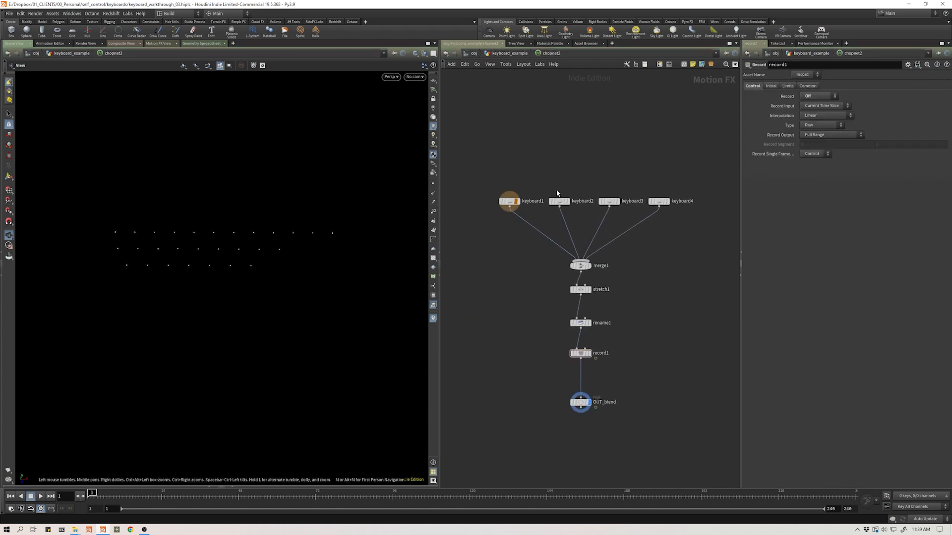
Reveal the Motion FX View beneath the viewport and enlarge it to examine the channel graph
{"action": "left_click", "coordinate": [222, 487]}
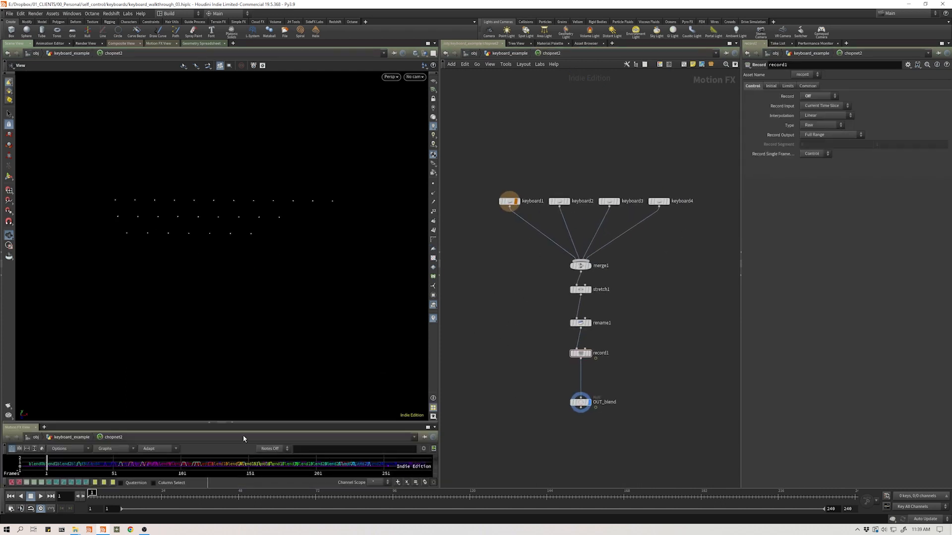
{"action": "left_click_drag", "start_coordinate": [245, 425], "coordinate": [243, 270]}
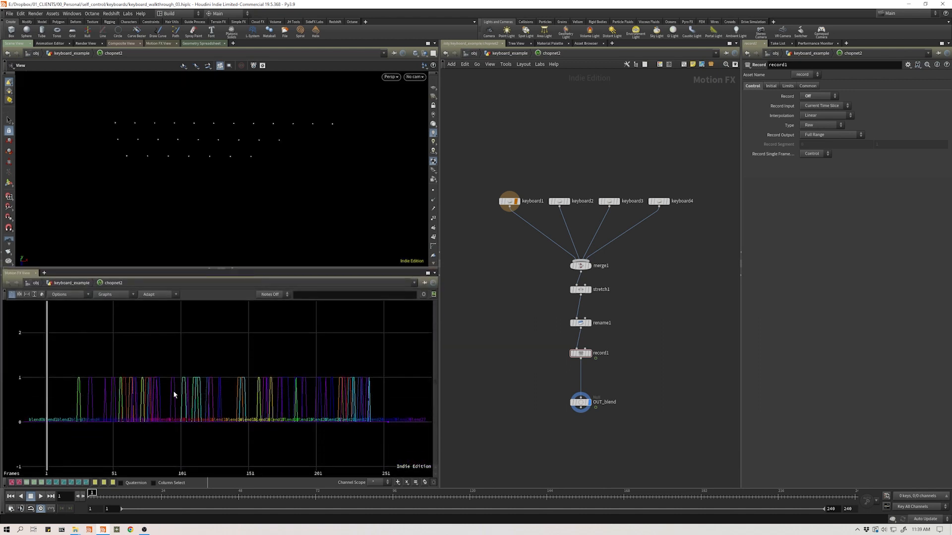
{"action": "mouse_move", "coordinate": [197, 351]}
{"action": "right_mouse_down"}
{"action": "mouse_move", "coordinate": [271, 350]}
{"action": "mouse_move", "coordinate": [194, 343]}
{"action": "right_mouse_up"}
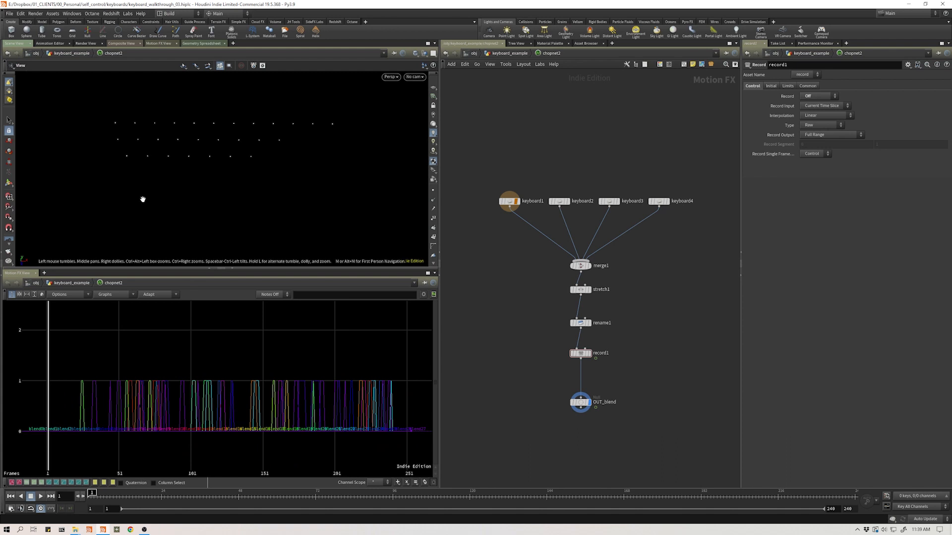
Browse the pane options and the available pane types for the Motion FX View pane
{"action": "left_click", "coordinate": [434, 43]}
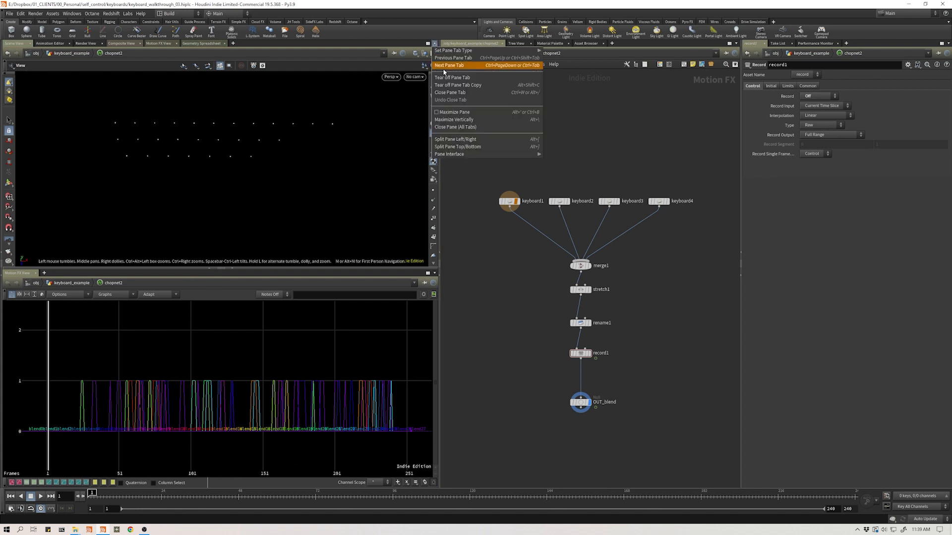
{"action": "left_click", "coordinate": [510, 312]}
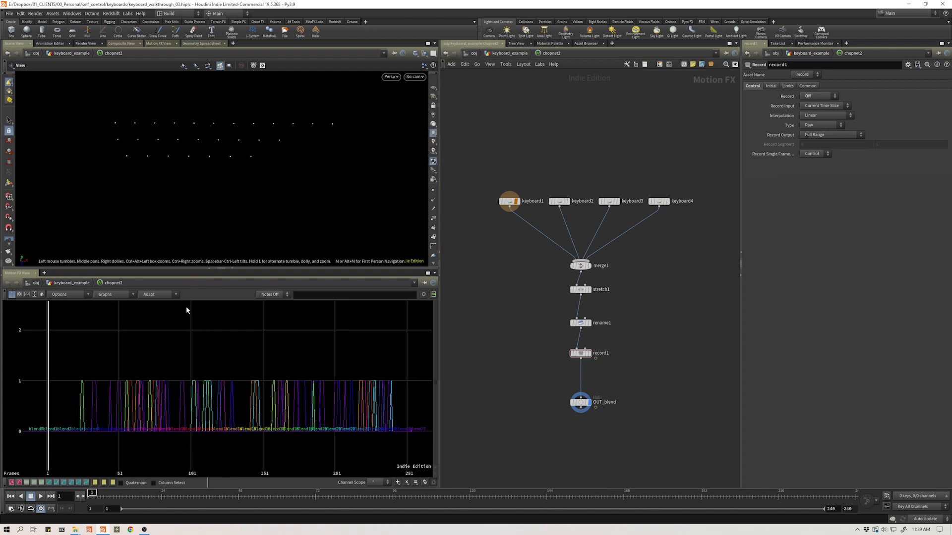
{"action": "left_click", "coordinate": [39, 273]}
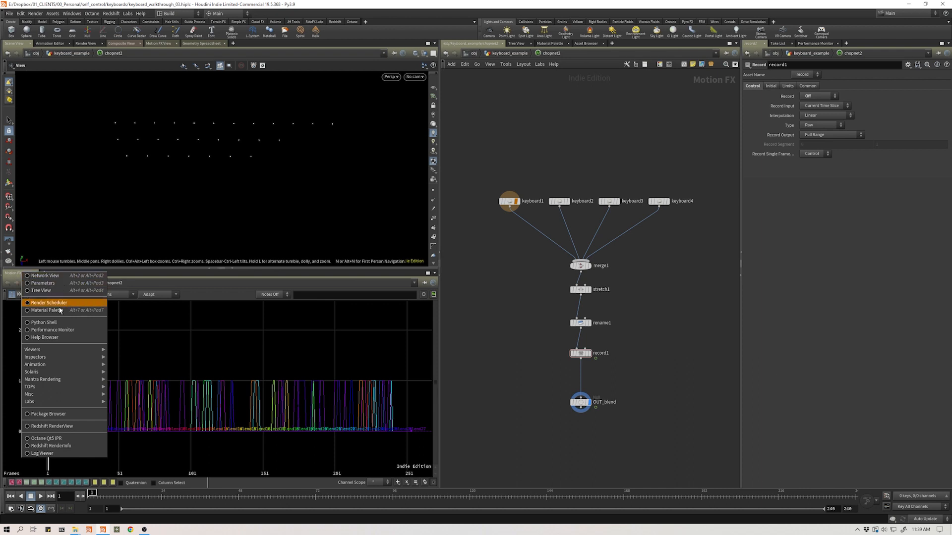
{"action": "mouse_move", "coordinate": [55, 350]}
{"action": "left_click", "coordinate": [165, 365]}
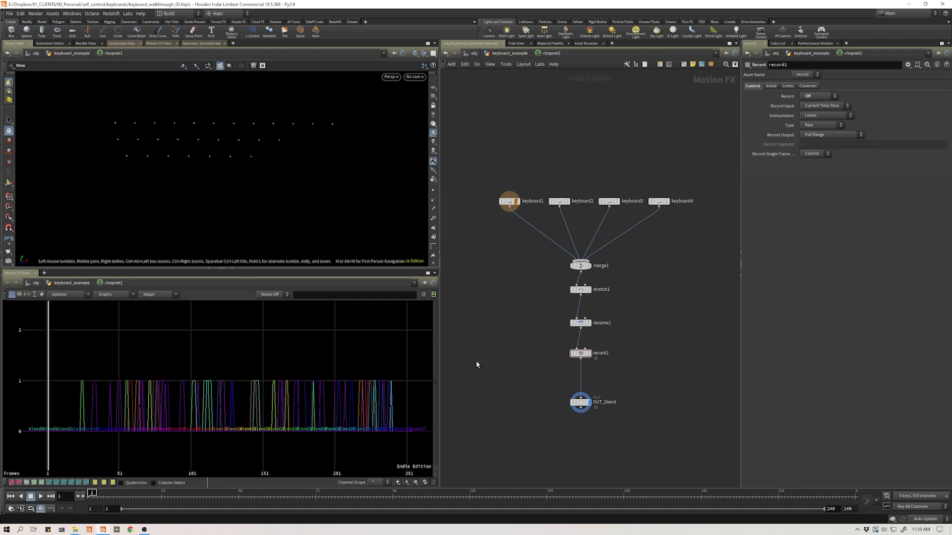
Turn off the display of OUT_blend and bring an empty area of the chopnet2 network into view
{"action": "scroll", "coordinate": [169, 398], "scroll_direction": "up", "scroll_amount": 3}
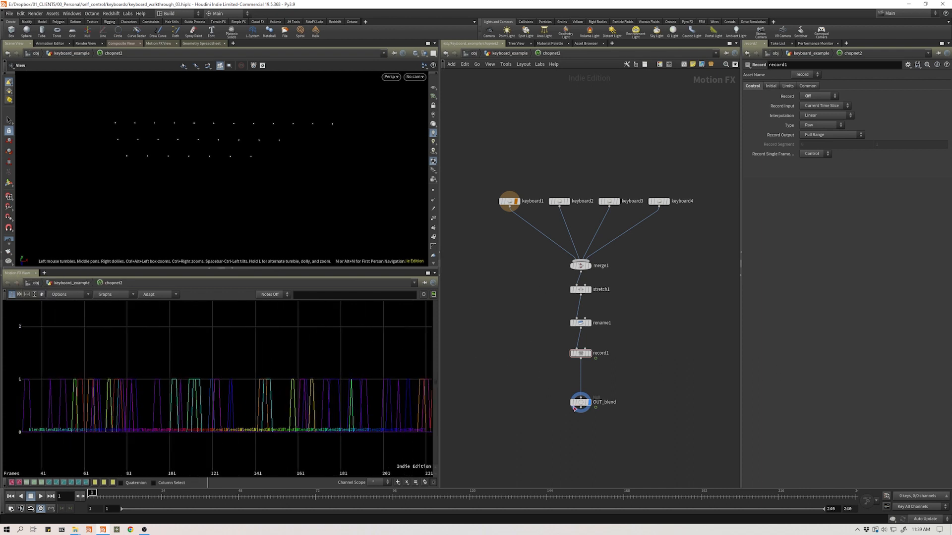
{"action": "left_click", "coordinate": [589, 403]}
{"action": "scroll", "coordinate": [509, 255], "scroll_direction": "up", "scroll_amount": 2}
{"action": "middle_click_drag", "start_coordinate": [510, 253], "coordinate": [515, 258]}
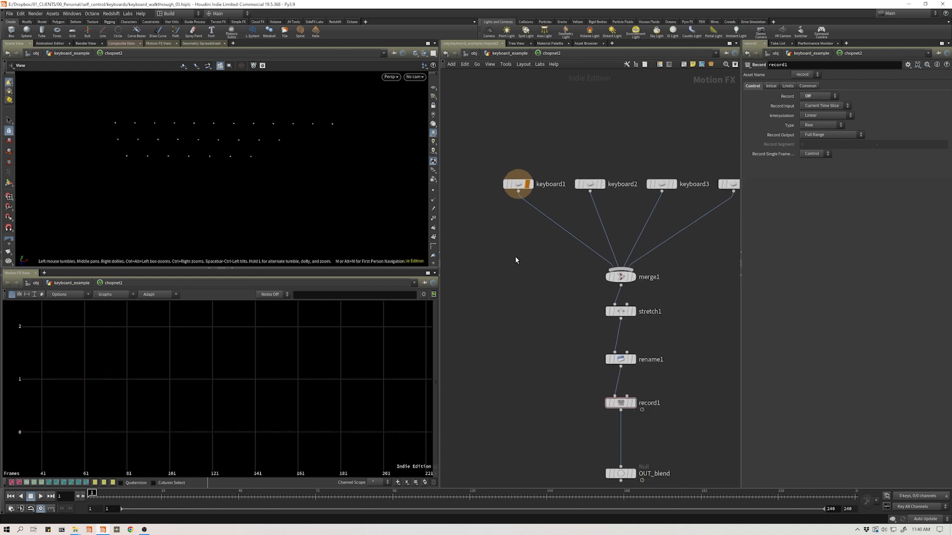
{"action": "scroll", "coordinate": [516, 262], "scroll_direction": "down", "scroll_amount": 3}
{"action": "middle_click_drag", "start_coordinate": [482, 299], "coordinate": [575, 298]}
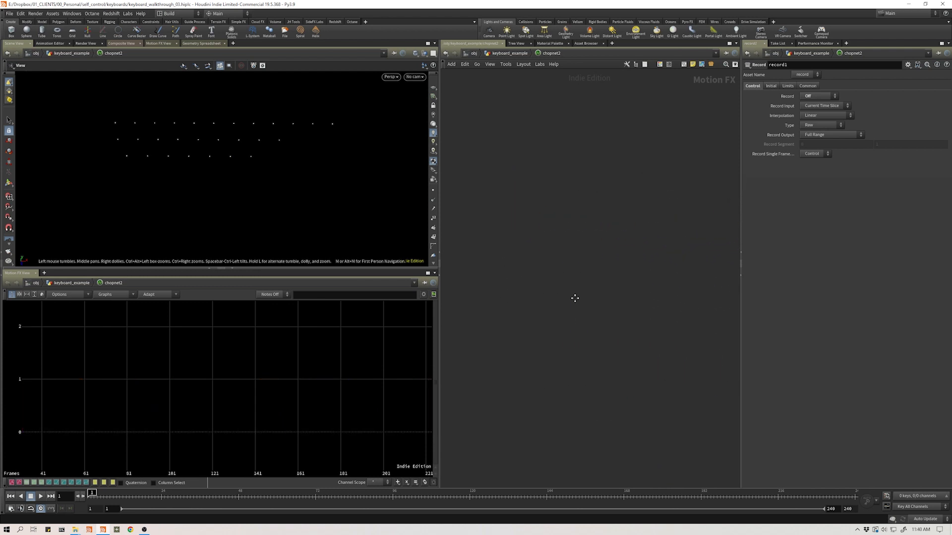
Turn on point numbers in the viewport and frame the three rows of key points
{"action": "left_click", "coordinate": [433, 219]}
{"action": "middle_click_drag", "start_coordinate": [179, 160], "coordinate": [185, 167]}
{"action": "right_click_drag", "start_coordinate": [185, 167], "coordinate": [236, 150]}
{"action": "middle_click_drag", "start_coordinate": [237, 149], "coordinate": [221, 180]}
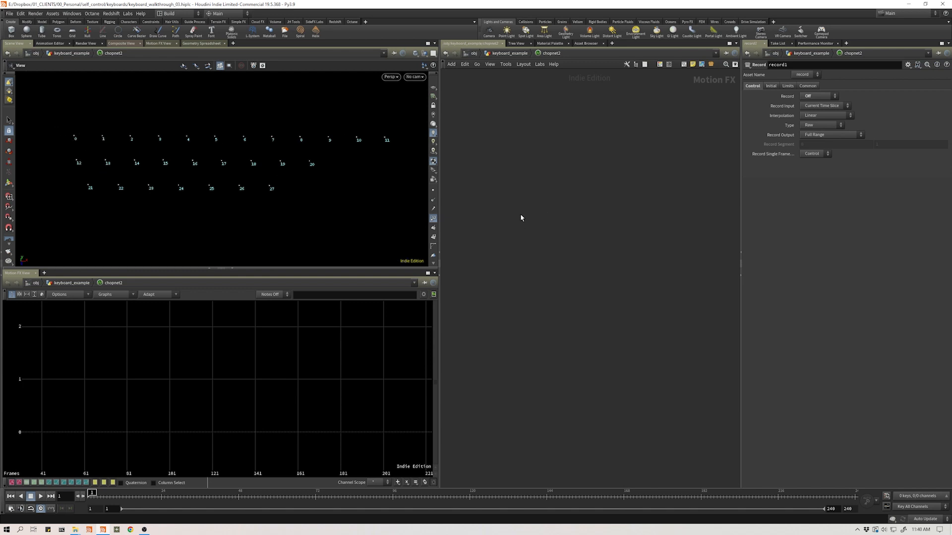
Add a Keyboard node in the empty area of chopnet2 and turn on its display flag
{"action": "key", "text": "Tab"}
{"action": "mouse_move", "coordinate": [531, 236]}
{"action": "type", "text": "key"}
{"action": "key", "text": "Return"}
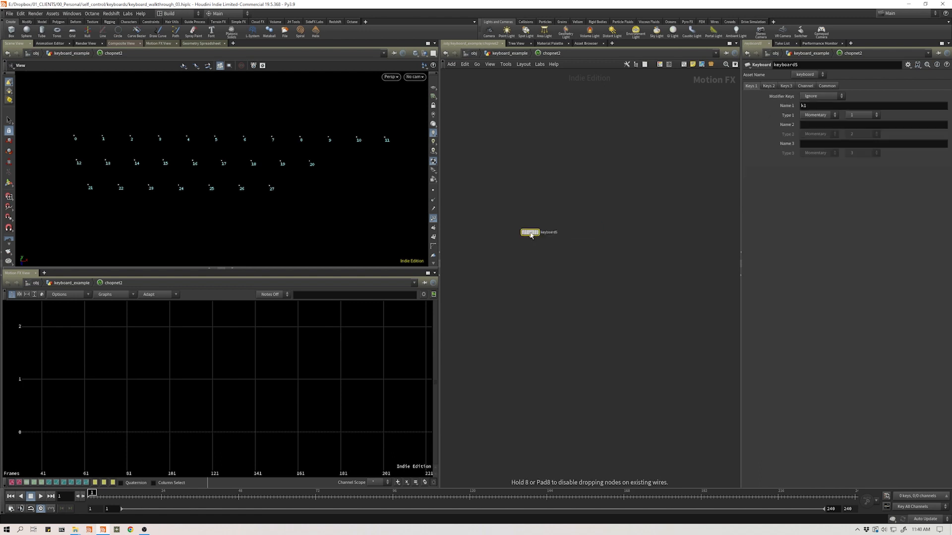
{"action": "left_click", "coordinate": [530, 235]}
{"action": "scroll", "coordinate": [532, 232], "scroll_direction": "up", "scroll_amount": 5}
{"action": "middle_click_drag", "start_coordinate": [532, 233], "coordinate": [570, 229]}
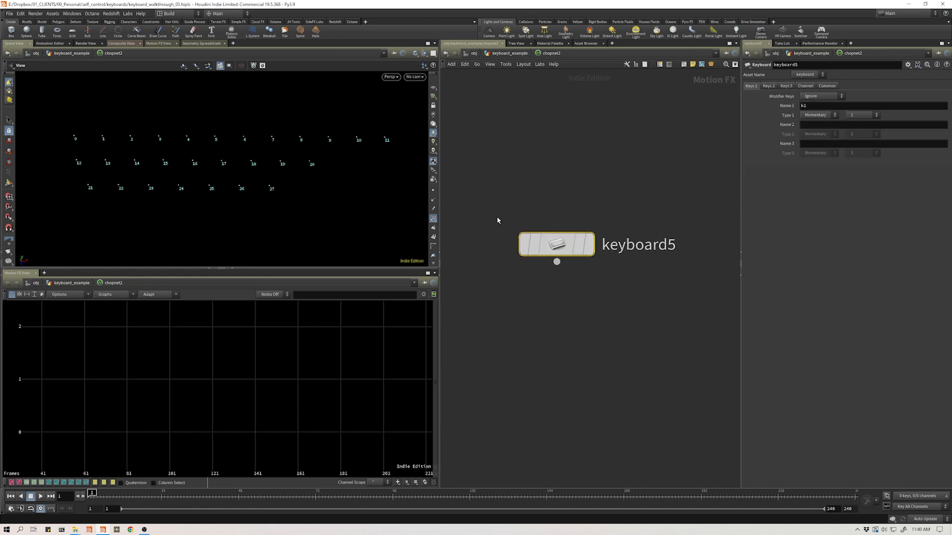
{"action": "mouse_move", "coordinate": [566, 243]}
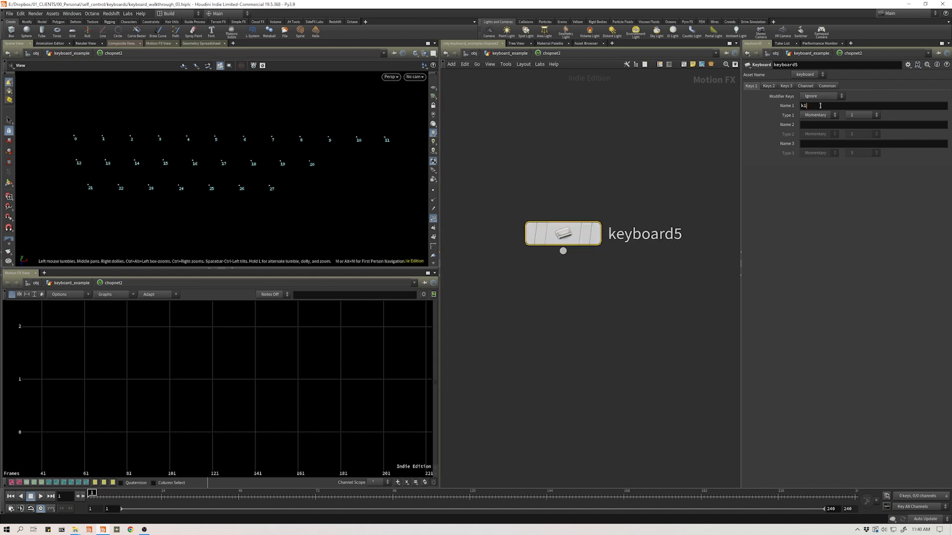
{"action": "key", "text": "Return"}
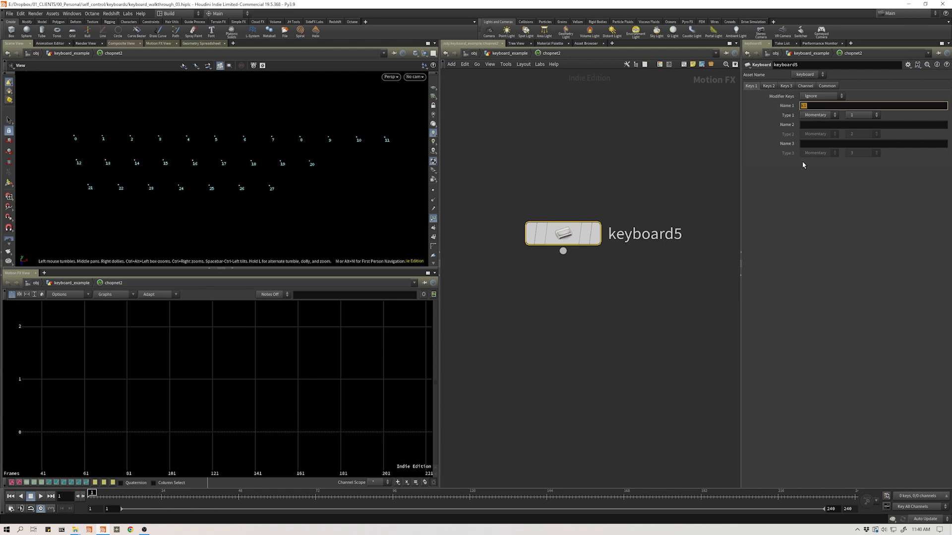
{"action": "left_click", "coordinate": [608, 266]}
{"action": "left_click", "coordinate": [598, 238]}
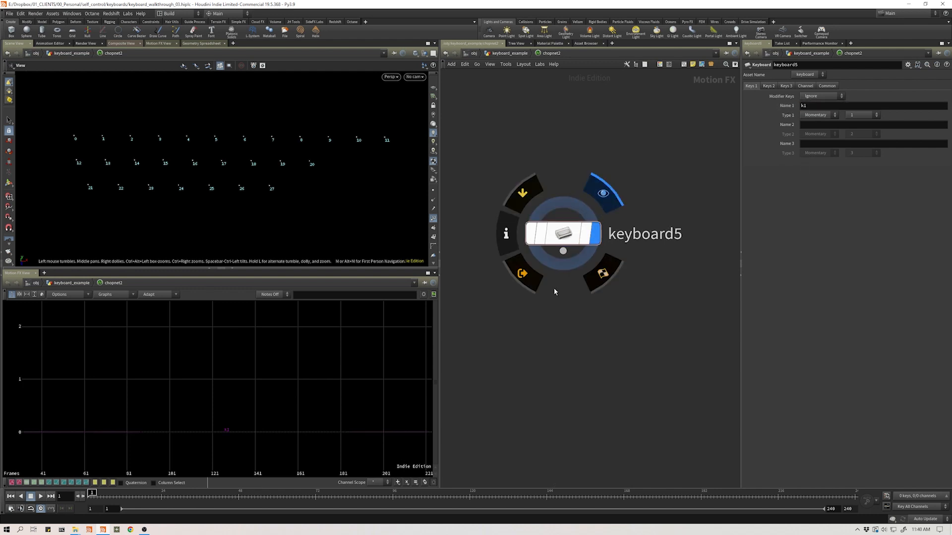
Set the new keyboard node's graph color to pure green (0, 1, 0)
{"action": "left_click", "coordinate": [828, 86]}
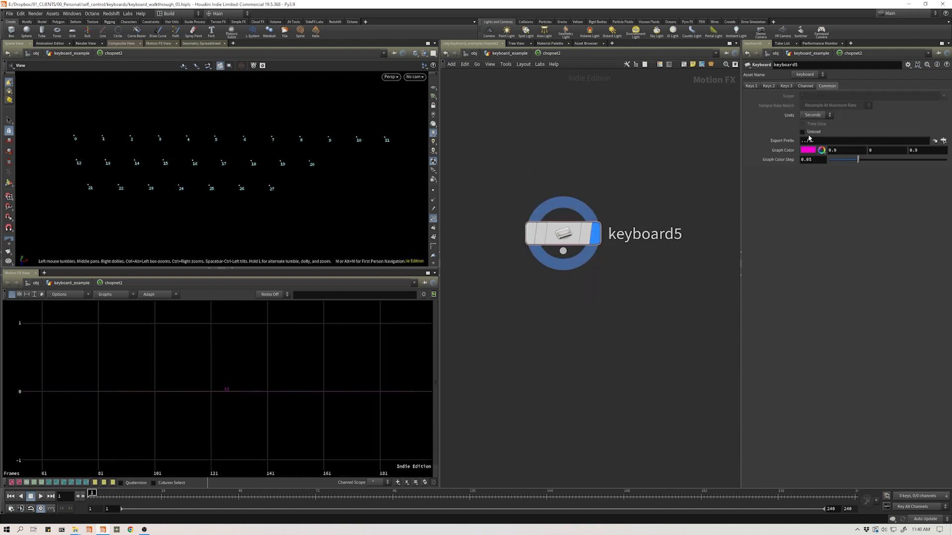
{"action": "left_click", "coordinate": [806, 150]}
{"action": "left_click", "coordinate": [826, 102]}
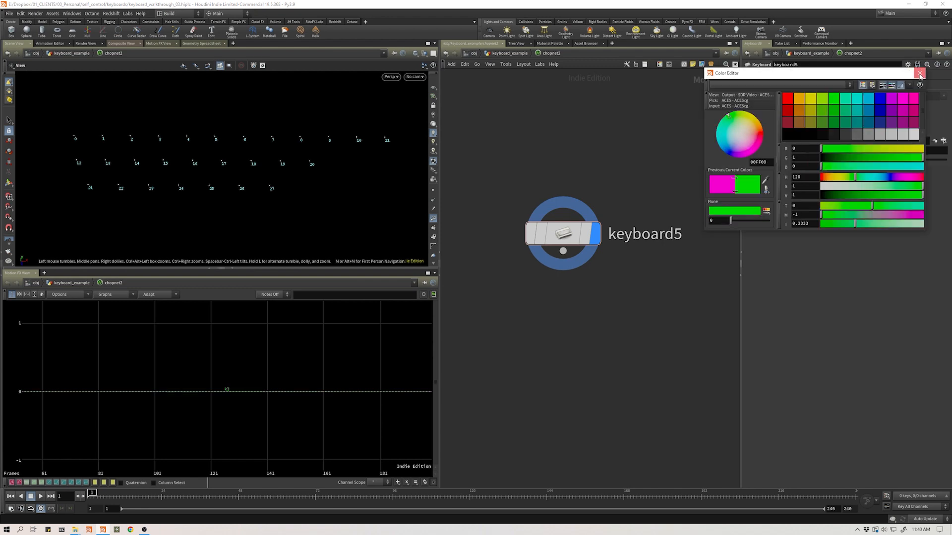
{"action": "left_click", "coordinate": [920, 72]}
{"action": "scroll", "coordinate": [248, 399], "scroll_direction": "up", "scroll_amount": 1}
{"action": "scroll", "coordinate": [248, 398], "scroll_direction": "up", "scroll_amount": 1}
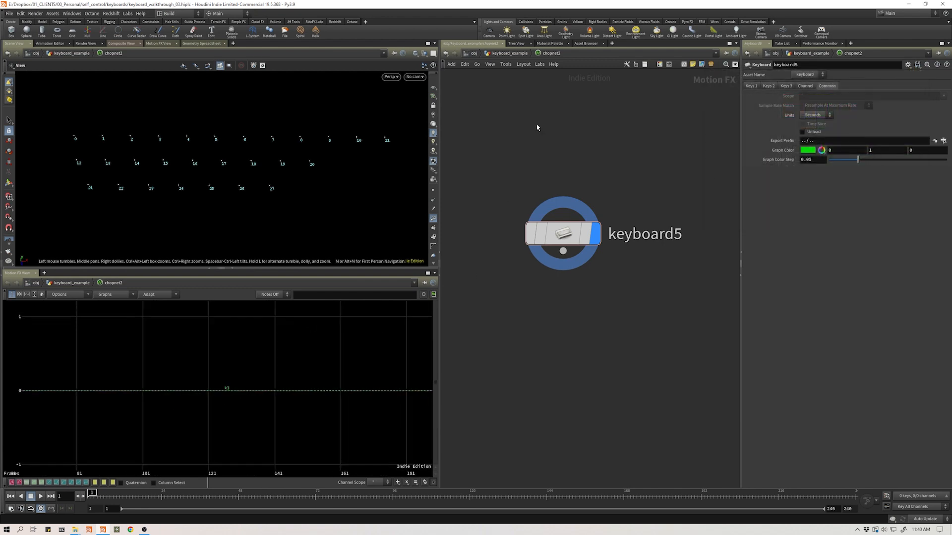
Name the keyboard node's first channel q and assign the Q key to it
{"action": "left_click", "coordinate": [563, 233]}
{"action": "left_click", "coordinate": [751, 86]}
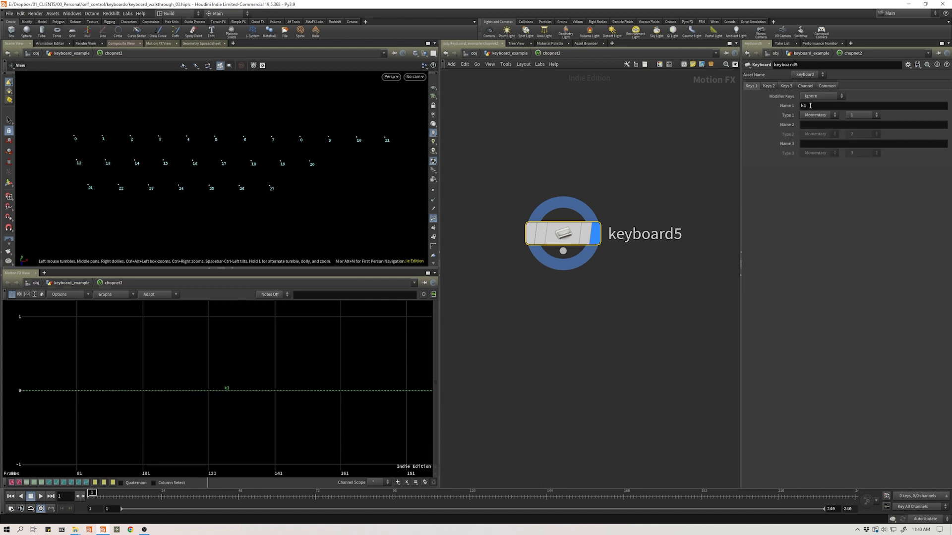
{"action": "left_click", "coordinate": [861, 115]}
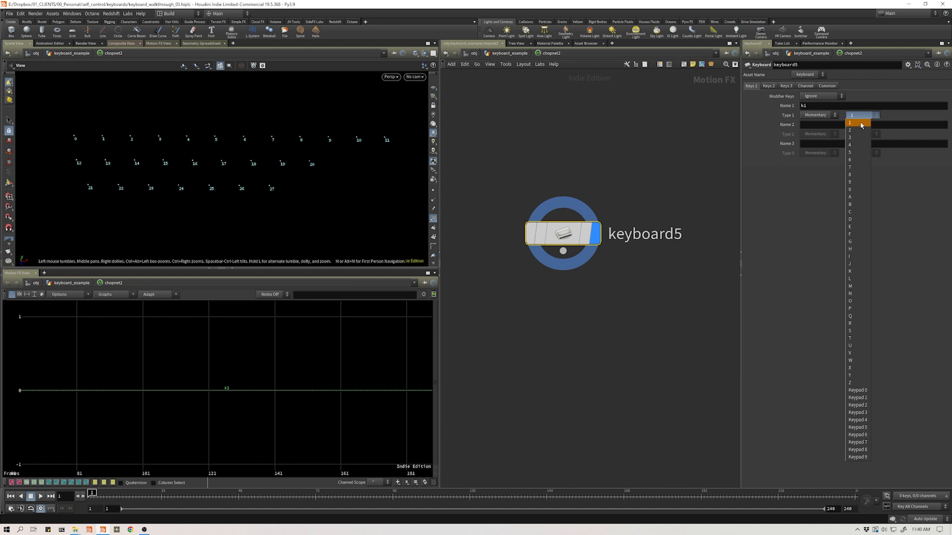
{"action": "left_click", "coordinate": [862, 124]}
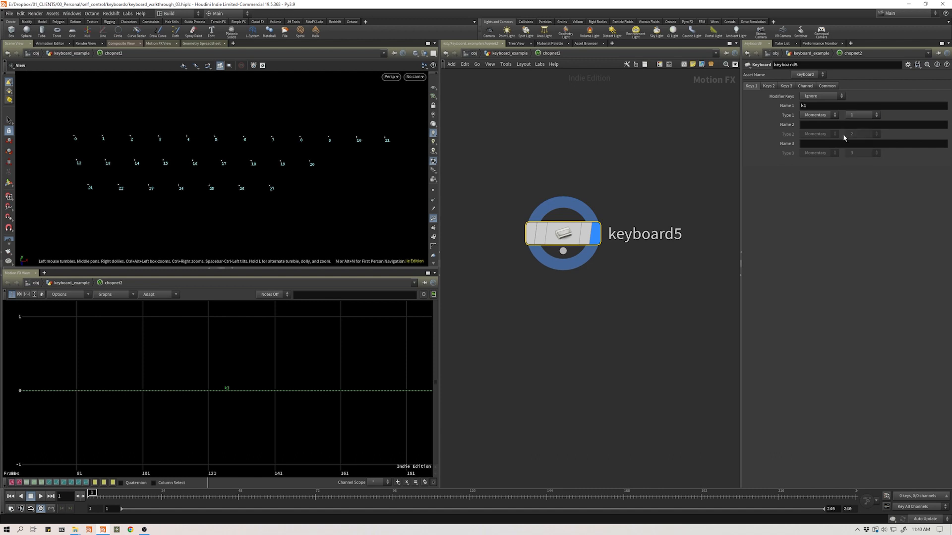
{"action": "double_click", "coordinate": [833, 105]}
{"action": "type", "text": "q"}
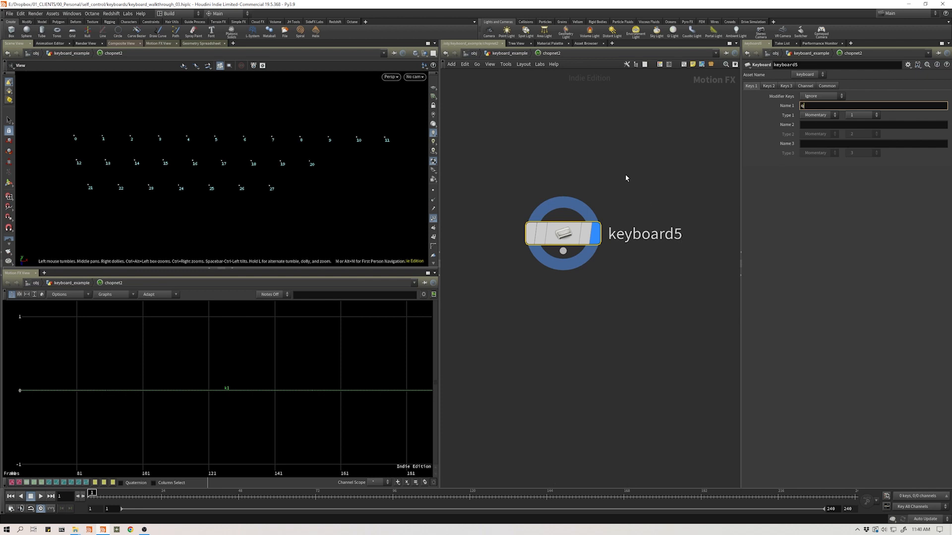
{"action": "left_click", "coordinate": [695, 162]}
{"action": "left_click", "coordinate": [862, 115]}
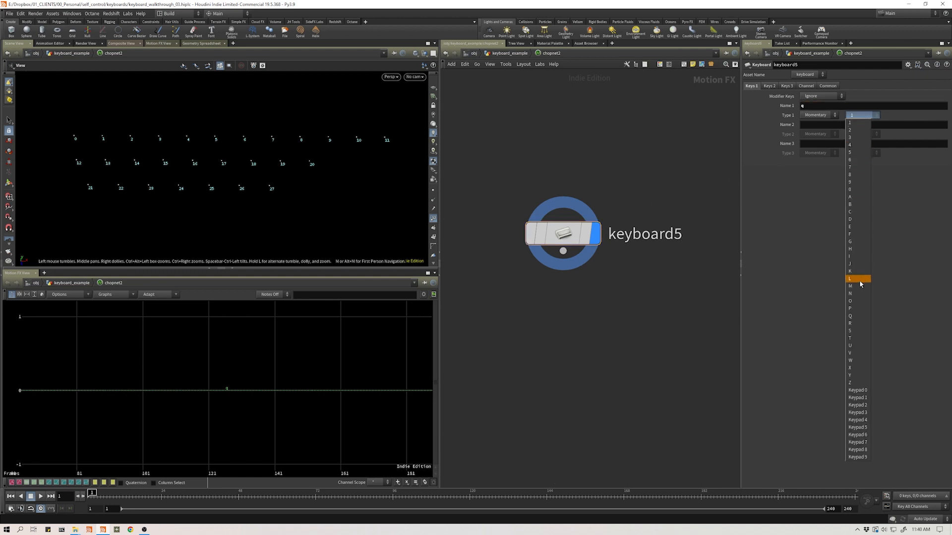
{"action": "left_click", "coordinate": [858, 317]}
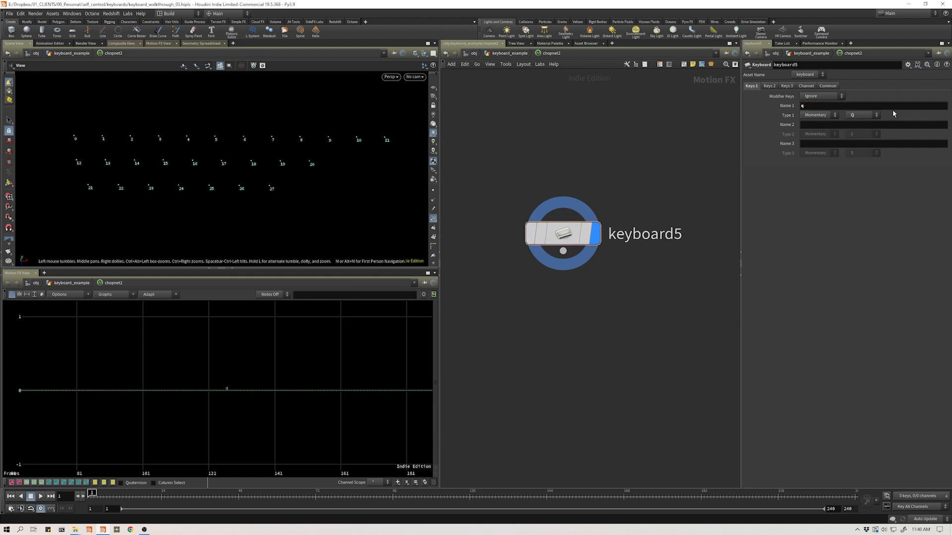
Name the second and third channels w and e, assigning them the V and E keys respectively
{"action": "left_click", "coordinate": [812, 126]}
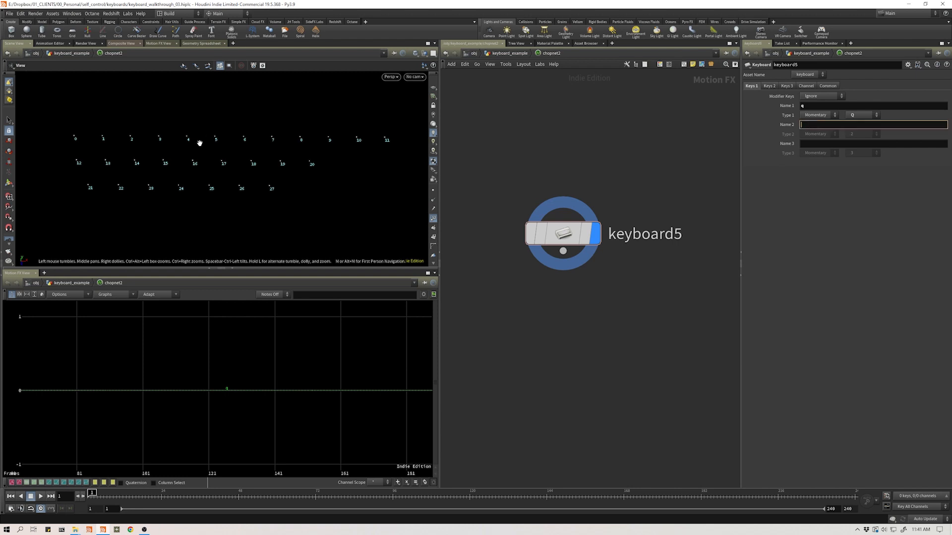
{"action": "left_click", "coordinate": [812, 146]}
{"action": "type", "text": "e"}
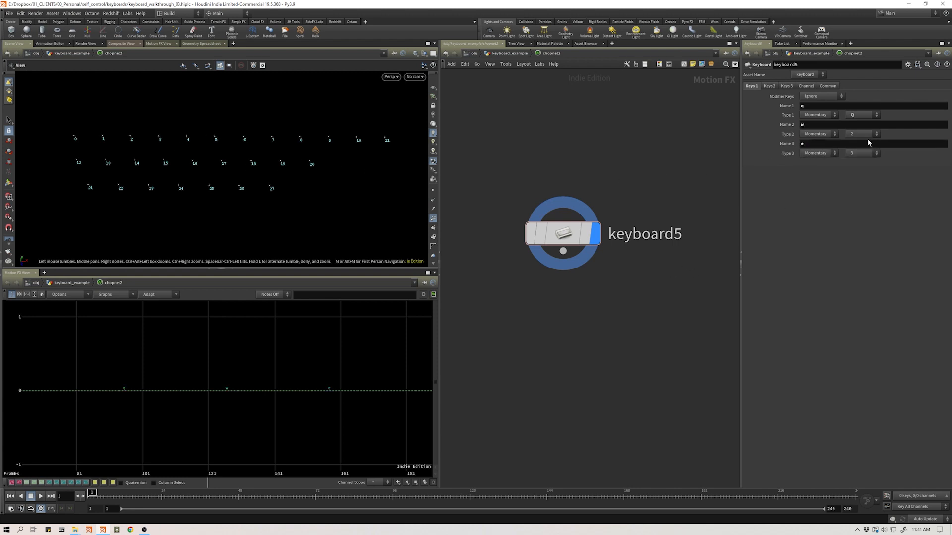
{"action": "left_click", "coordinate": [862, 134]}
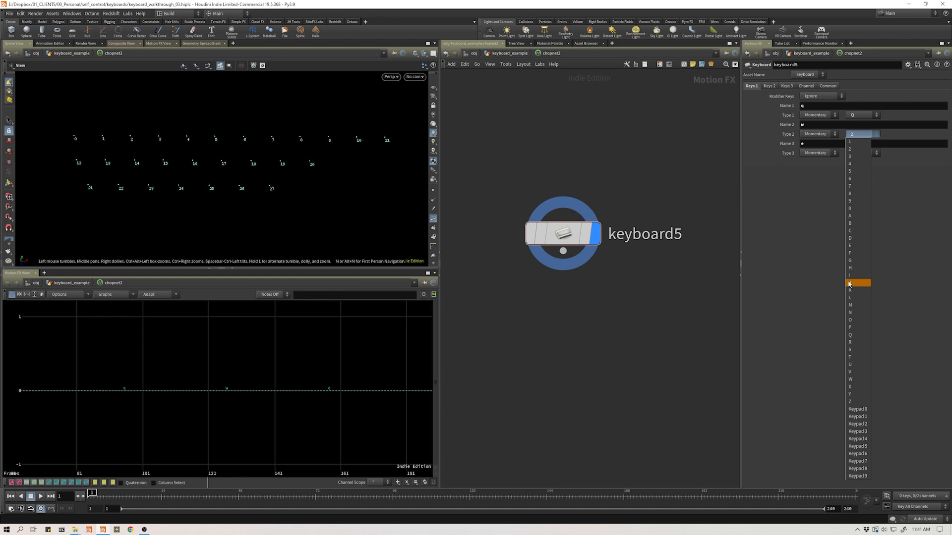
{"action": "left_click", "coordinate": [850, 372]}
{"action": "left_click", "coordinate": [857, 153]}
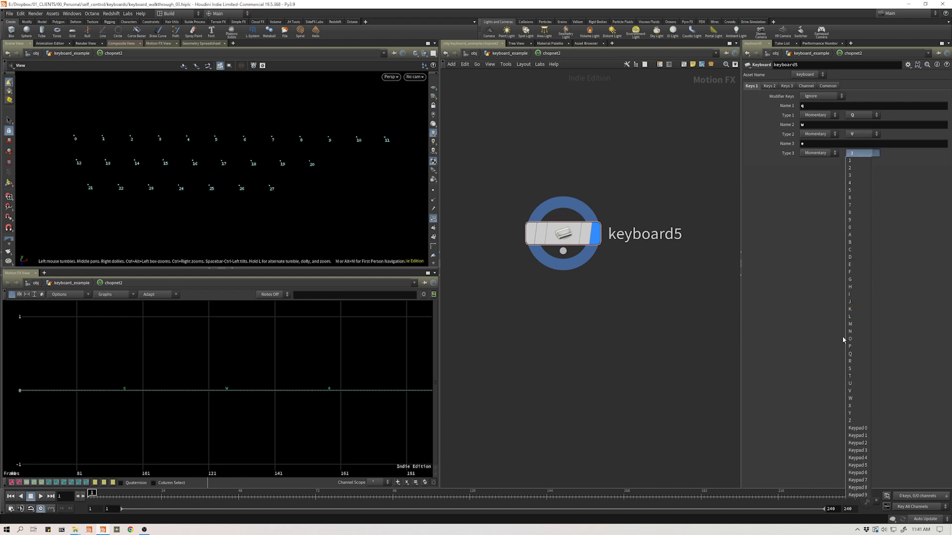
{"action": "left_click", "coordinate": [850, 264]}
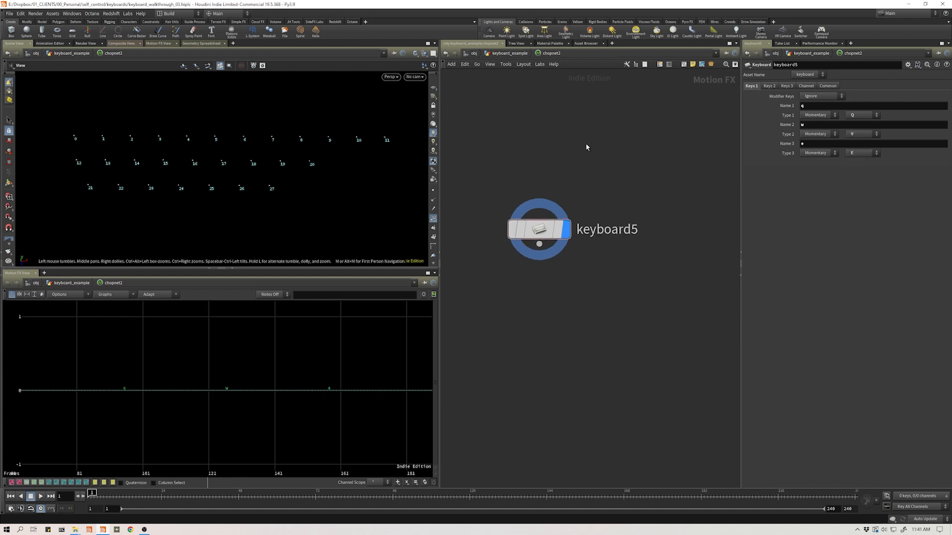
Examine the keyboard node's additional key slots beyond the first three channels
{"action": "left_click", "coordinate": [785, 86]}
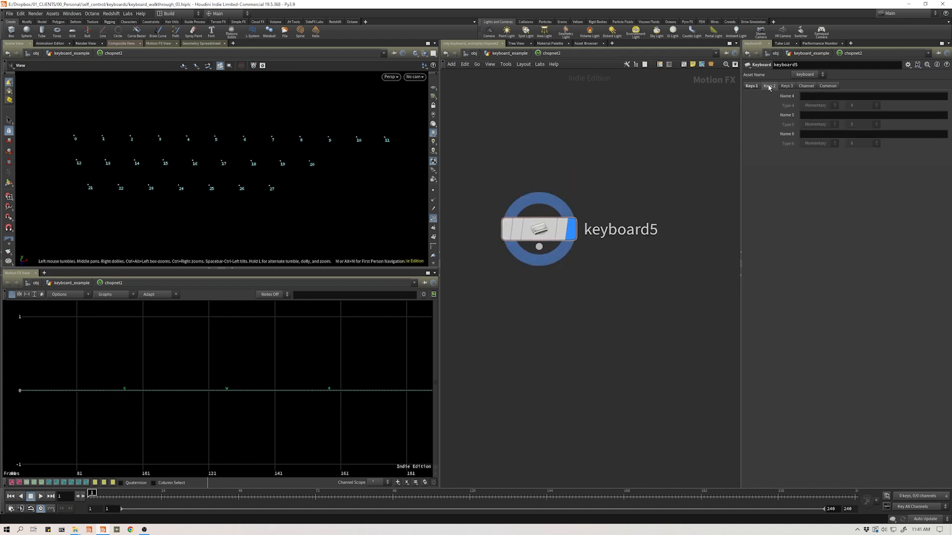
{"action": "left_click", "coordinate": [752, 87]}
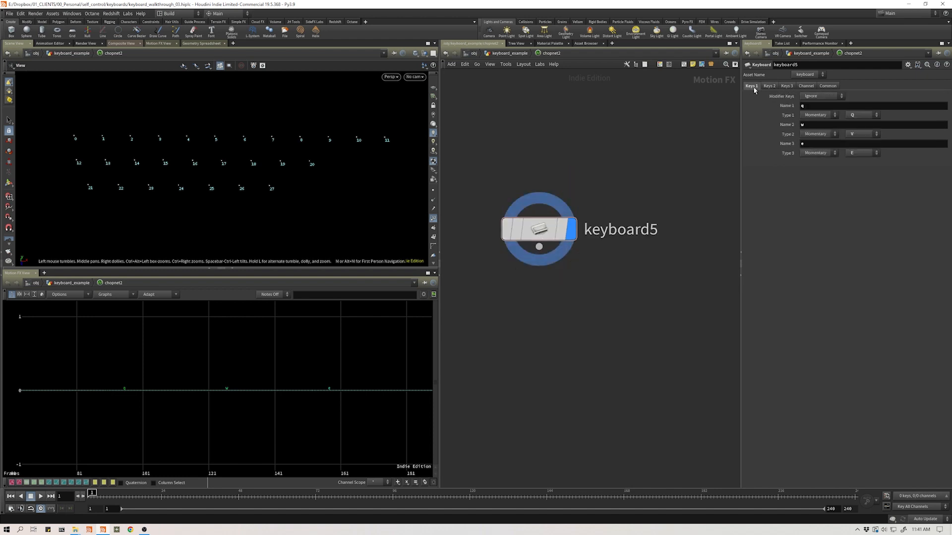
{"action": "left_click", "coordinate": [787, 87]}
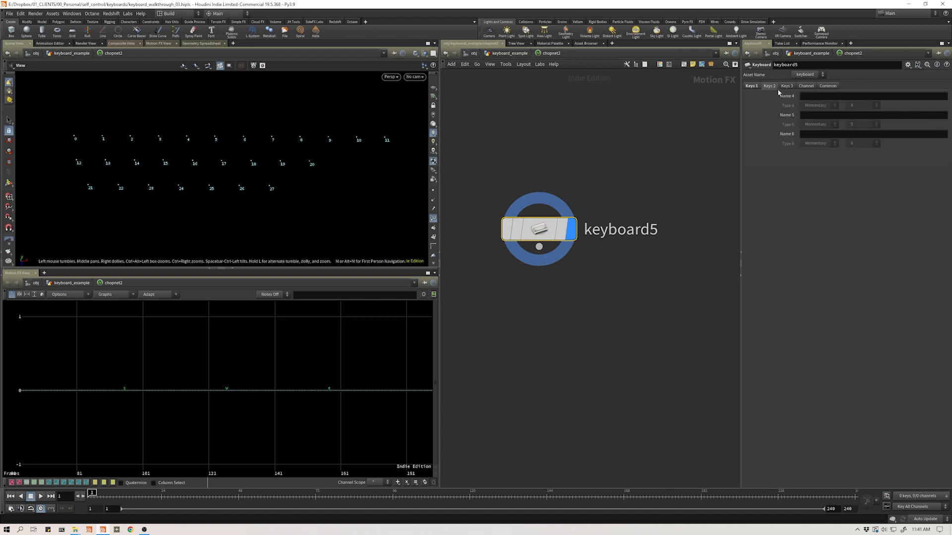
{"action": "left_click", "coordinate": [752, 86]}
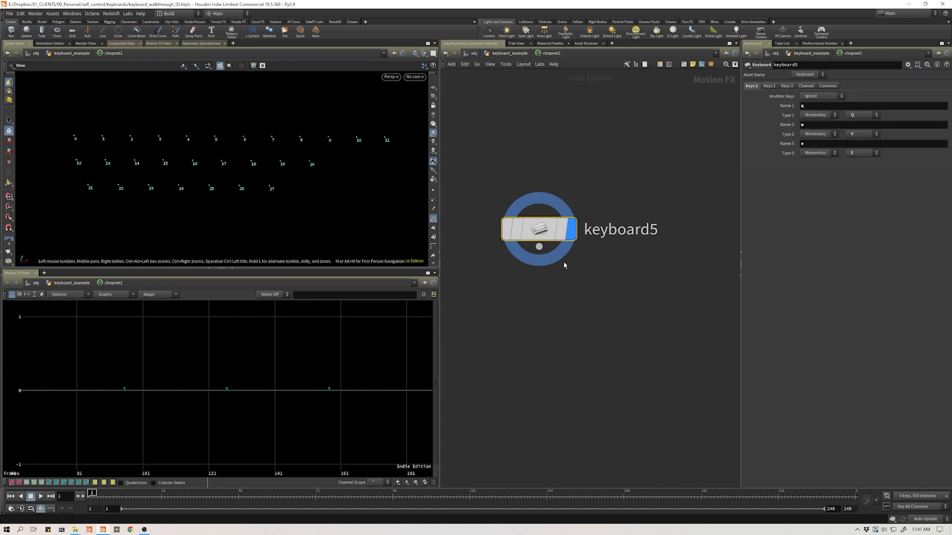
{"action": "middle_click_drag", "start_coordinate": [572, 295], "coordinate": [602, 284]}
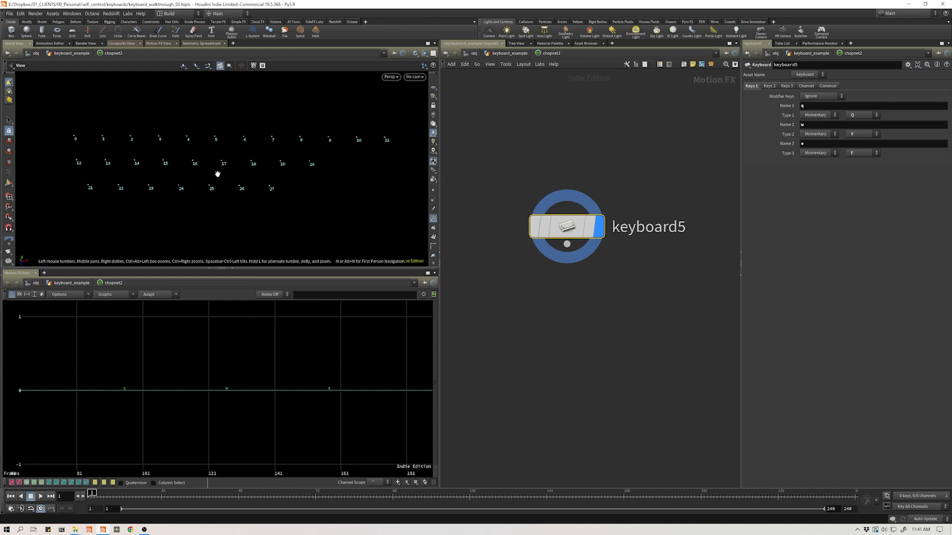
Turn on Intercept Mode and check the q channel's response in the Motion FX graph
{"action": "left_click", "coordinate": [10, 13]}
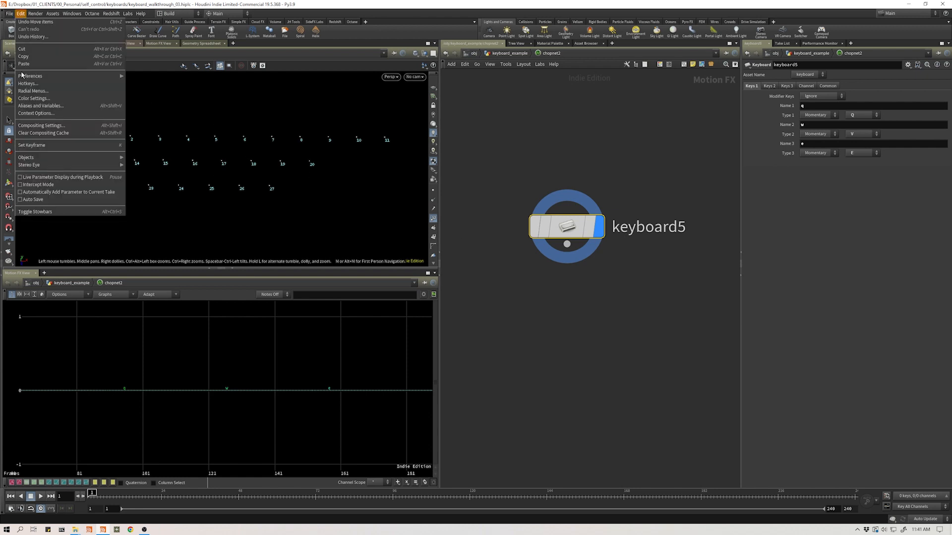
{"action": "left_click", "coordinate": [55, 183]}
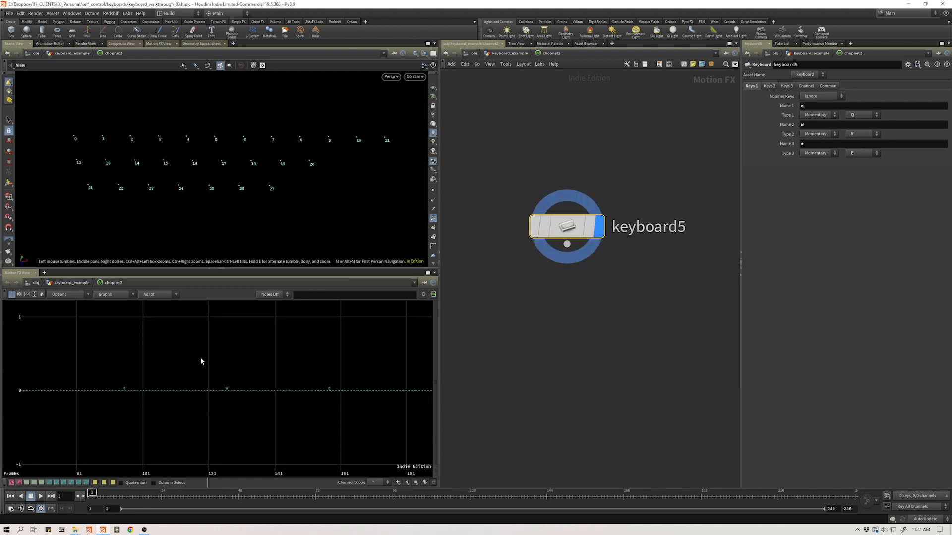
{"action": "middle_click_drag", "start_coordinate": [201, 357], "coordinate": [171, 388]}
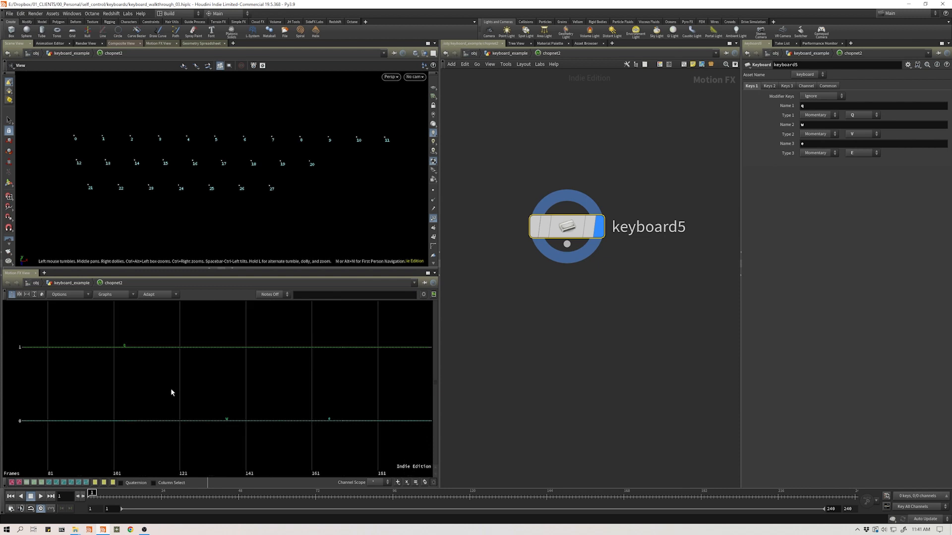
Reassign the w channel to the W key and test the q and w keys in the graph
{"action": "left_click", "coordinate": [862, 134]}
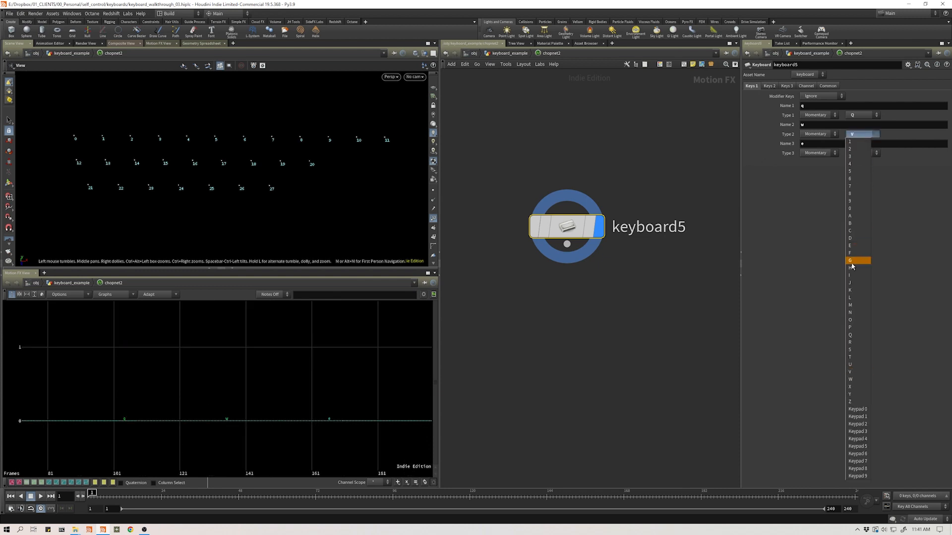
{"action": "left_click", "coordinate": [853, 379]}
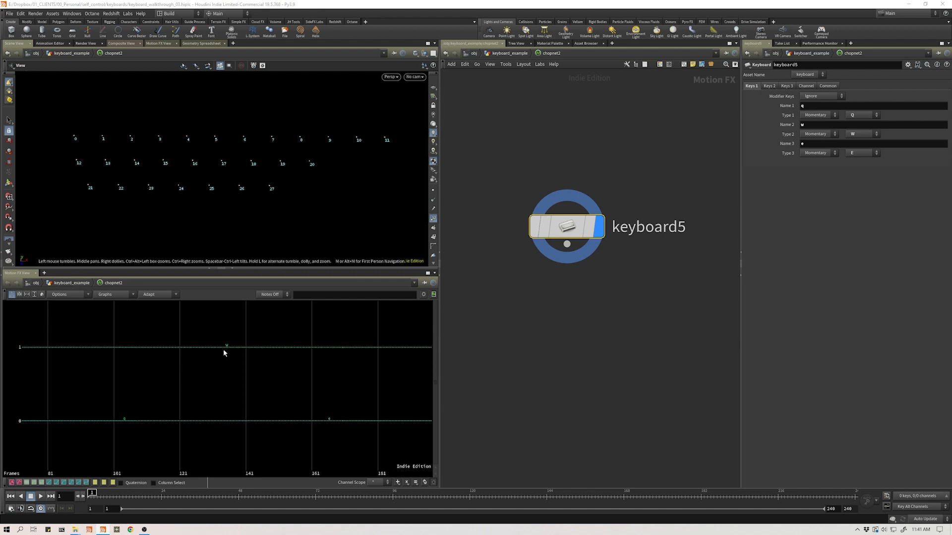
{"action": "key", "text": "q"}
{"action": "key", "text": "w"}
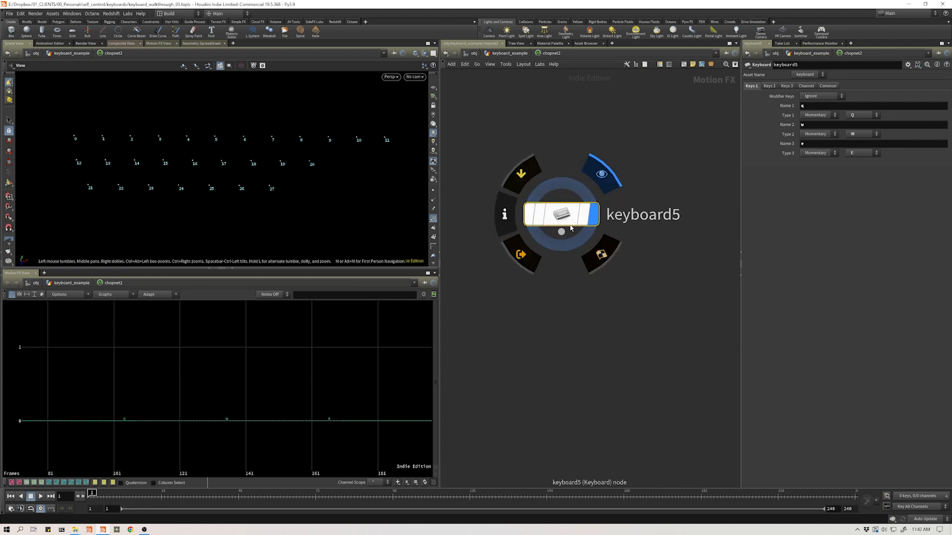
{"action": "left_click_drag", "start_coordinate": [586, 206], "coordinate": [581, 193]}
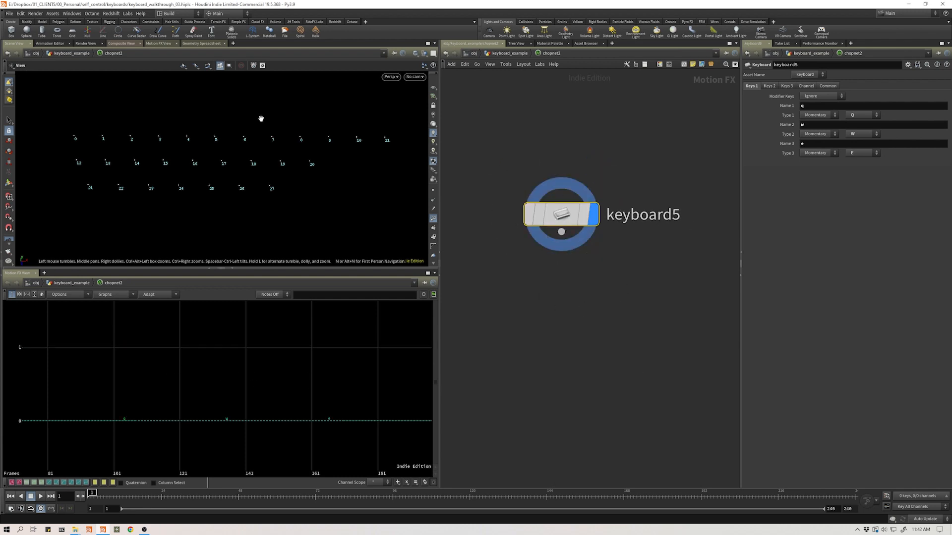
{"action": "left_click", "coordinate": [19, 14]}
{"action": "key", "text": "Escape"}
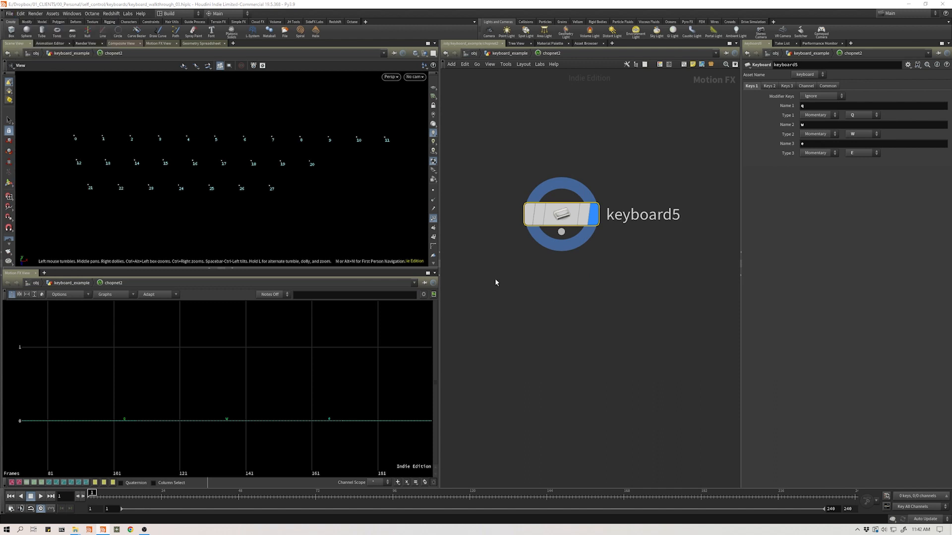
Copy the four existing keyboard nodes that feed merge1 in the chopnet2 network
{"action": "scroll", "coordinate": [573, 293], "scroll_direction": "down", "scroll_amount": 5}
{"action": "key", "text": "h"}
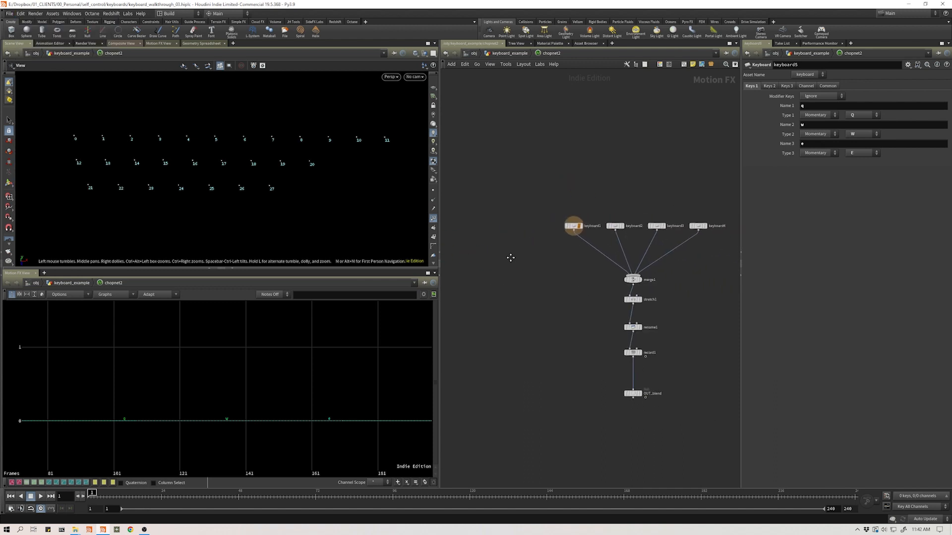
{"action": "left_click_drag", "start_coordinate": [506, 191], "coordinate": [706, 240]}
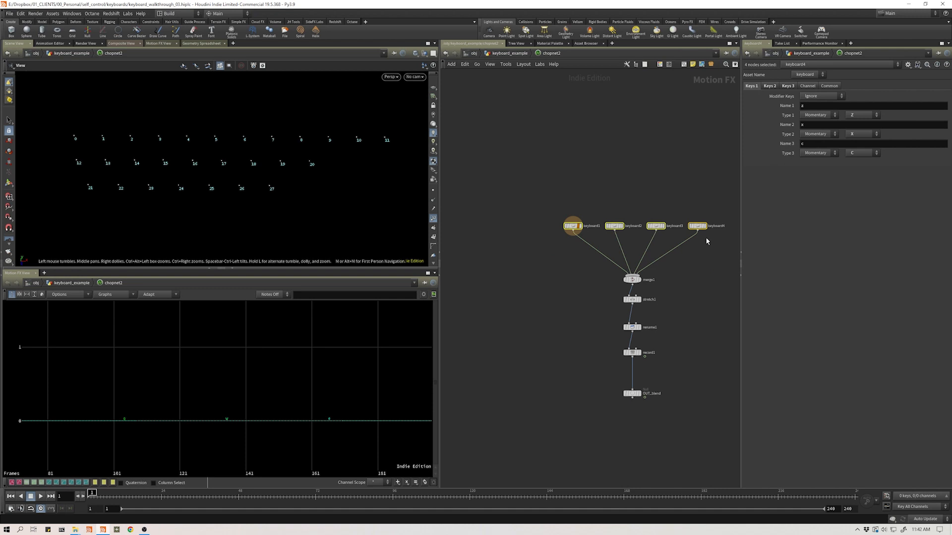
{"action": "key", "text": "ctrl+c"}
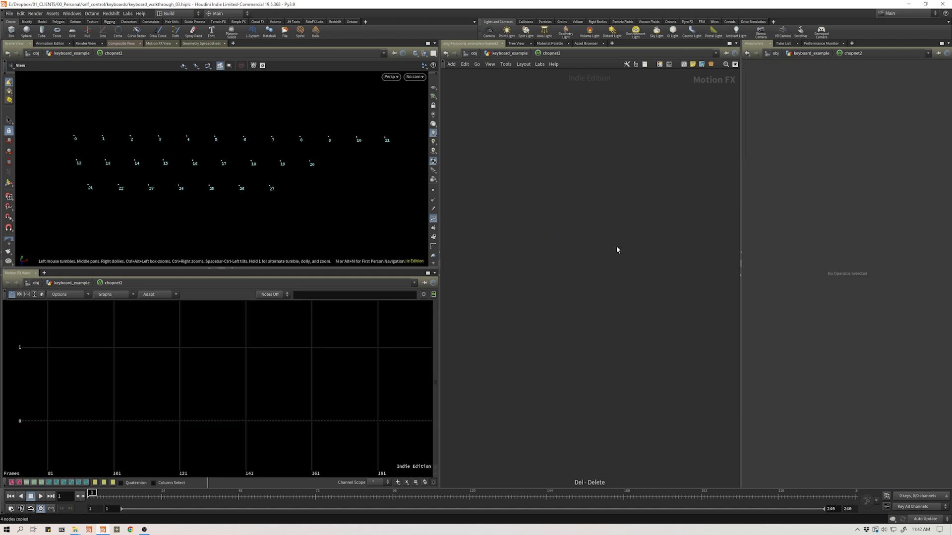
Paste the four copied keyboard nodes into the empty chopnet2 network and display them
{"action": "key", "text": "ctrl+v"}
{"action": "scroll", "coordinate": [590, 259], "scroll_direction": "up", "scroll_amount": 2}
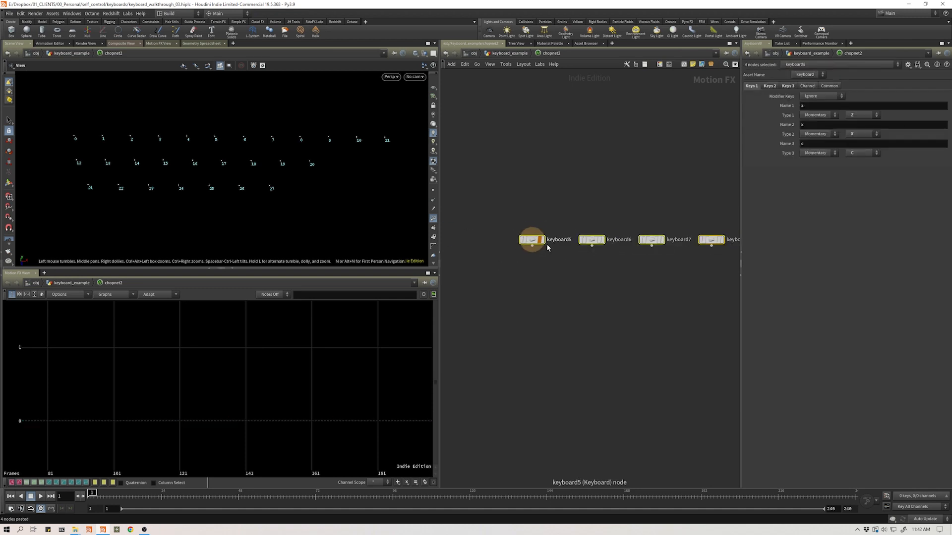
{"action": "left_click", "coordinate": [545, 240]}
{"action": "middle_click_drag", "start_coordinate": [574, 277], "coordinate": [531, 272]}
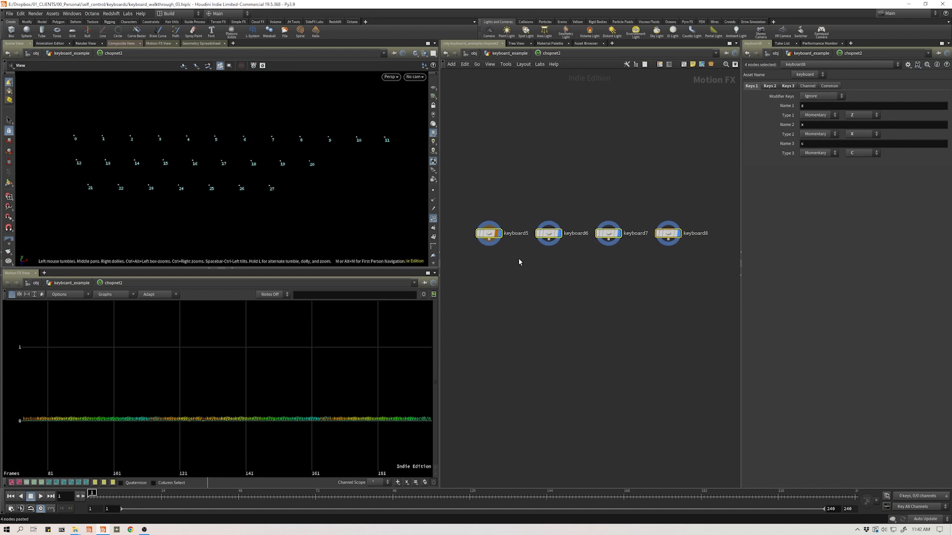
Display only keyboard5's channels and review keyboard8's key assignments in its first key slots
{"action": "left_click", "coordinate": [471, 207]}
{"action": "left_click", "coordinate": [500, 236]}
{"action": "left_click", "coordinate": [497, 235]}
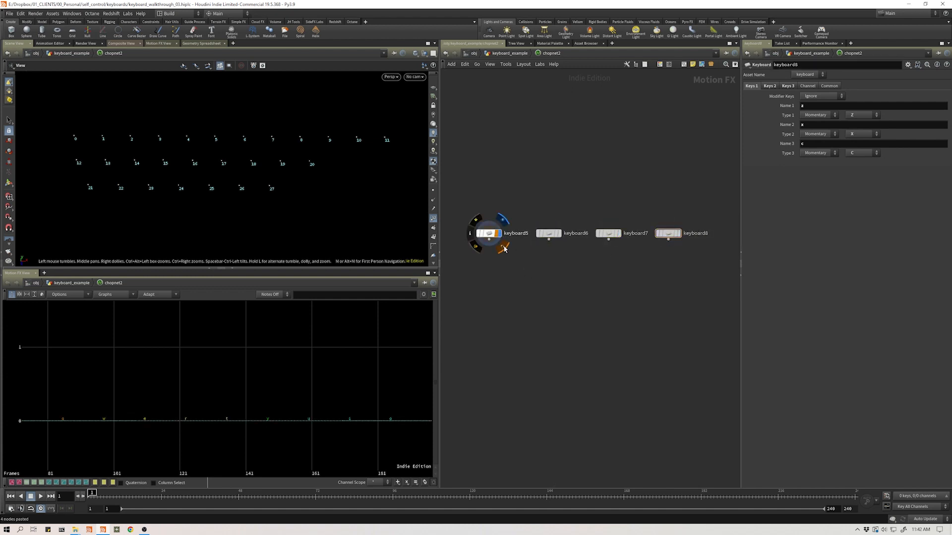
{"action": "left_click", "coordinate": [788, 87]}
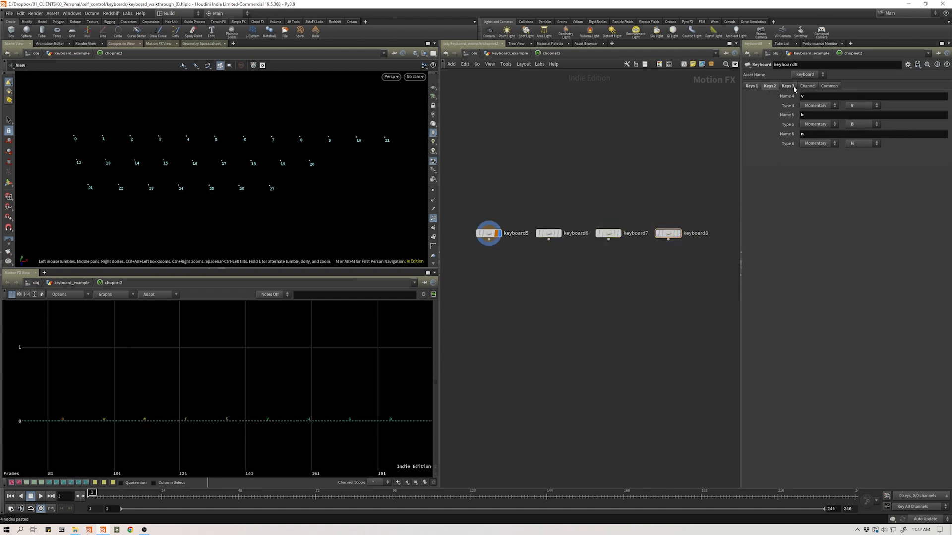
{"action": "left_click", "coordinate": [774, 88]}
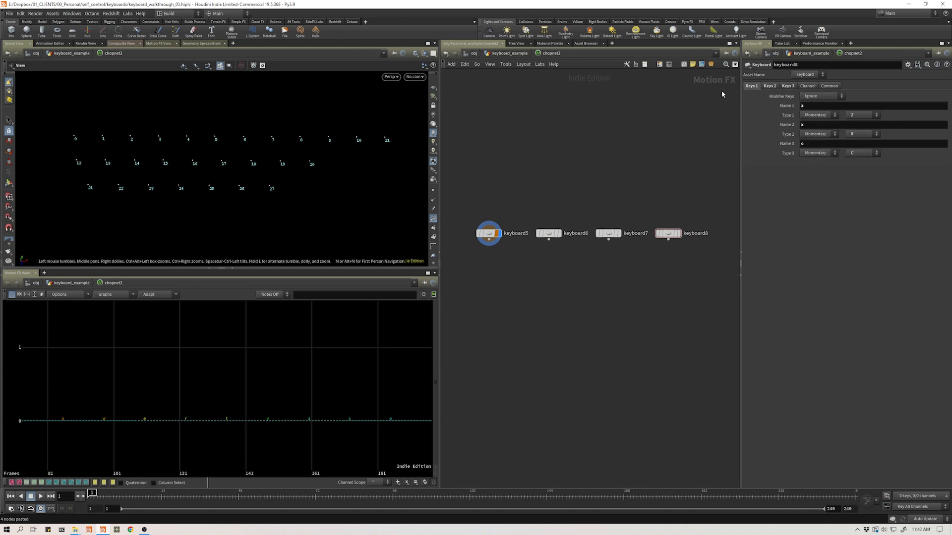
Combine the outputs of all four keyboard nodes in a new Merge node and display its channels
{"action": "left_click_drag", "start_coordinate": [442, 181], "coordinate": [675, 263]}
{"action": "left_click_drag", "start_coordinate": [491, 242], "coordinate": [584, 337], "text": "alt"}
{"action": "key", "text": "Escape"}
{"action": "left_click", "coordinate": [594, 337]}
{"action": "left_click", "coordinate": [584, 338]}
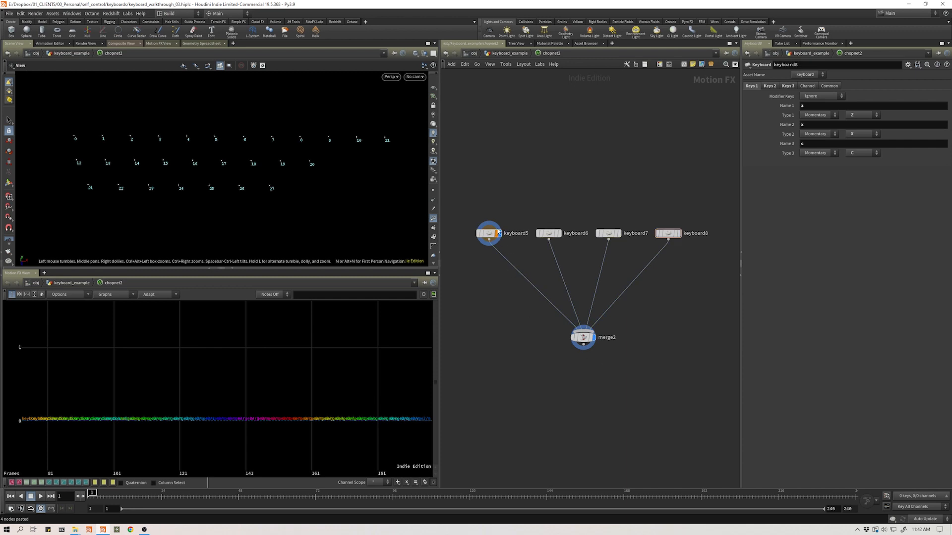
{"action": "mouse_move", "coordinate": [494, 239]}
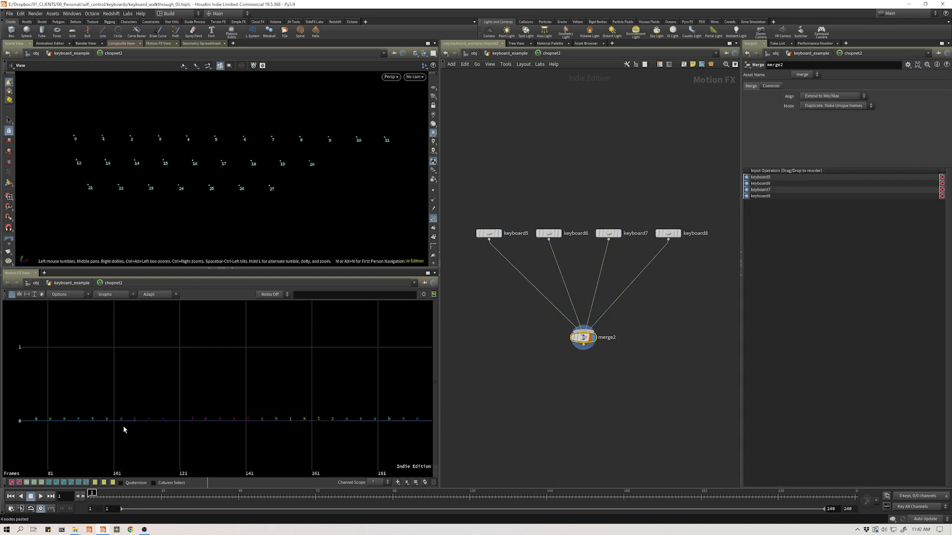
Examine the merged key channels in the Motion FX graph and in the merge2 node info
{"action": "right_click", "coordinate": [36, 421]}
{"action": "left_click", "coordinate": [376, 387]}
{"action": "mouse_move", "coordinate": [583, 342]}
{"action": "middle_click_drag", "start_coordinate": [584, 342], "coordinate": [598, 319]}
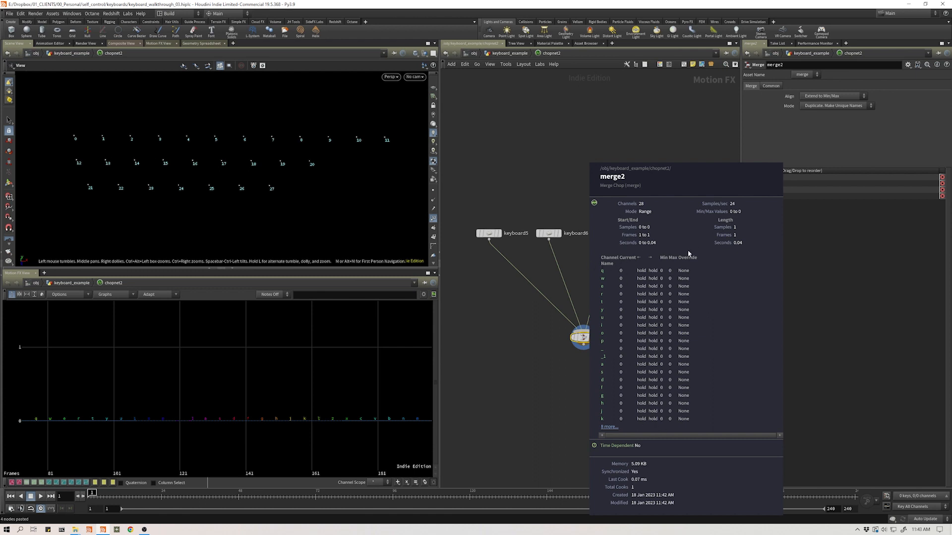
{"action": "middle_click_drag", "start_coordinate": [688, 254], "coordinate": [674, 359]}
{"action": "scroll", "coordinate": [578, 302], "scroll_direction": "down", "scroll_amount": 2}
{"action": "middle_click_drag", "start_coordinate": [571, 345], "coordinate": [570, 289]}
{"action": "scroll", "coordinate": [573, 293], "scroll_direction": "up", "scroll_amount": 1}
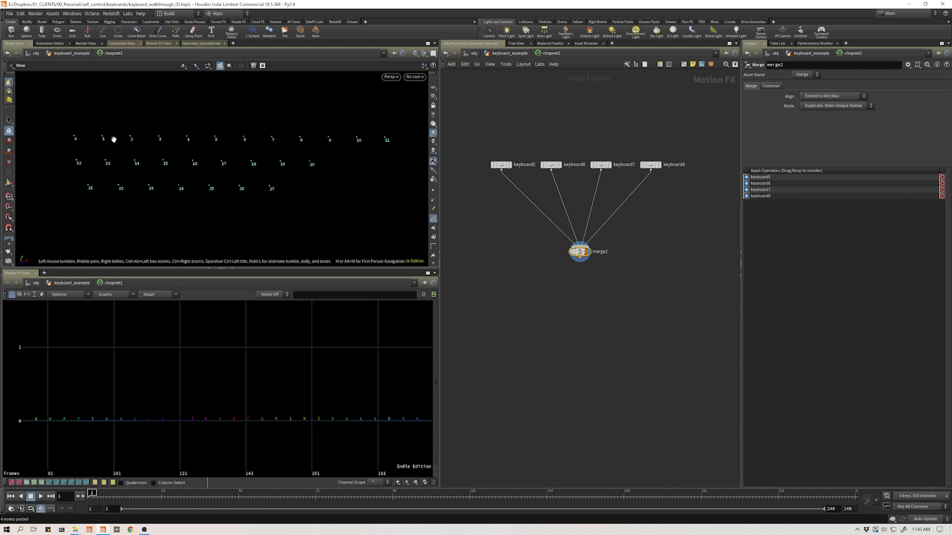
{"action": "middle_click_drag", "start_coordinate": [584, 299], "coordinate": [578, 298]}
{"action": "middle_click", "coordinate": [574, 256]}
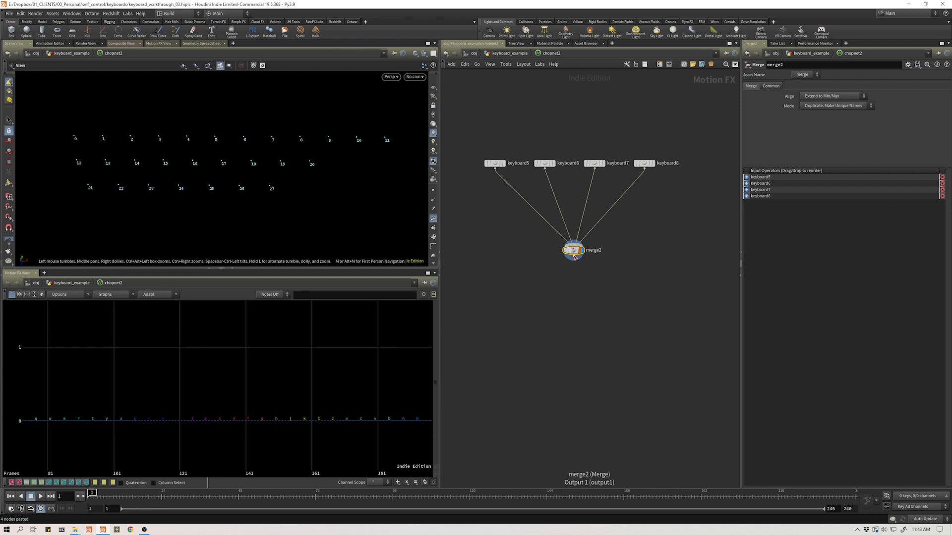
Move the merge2 node slightly closer to the keyboard nodes
{"action": "left_click_drag", "start_coordinate": [574, 250], "coordinate": [572, 237]}
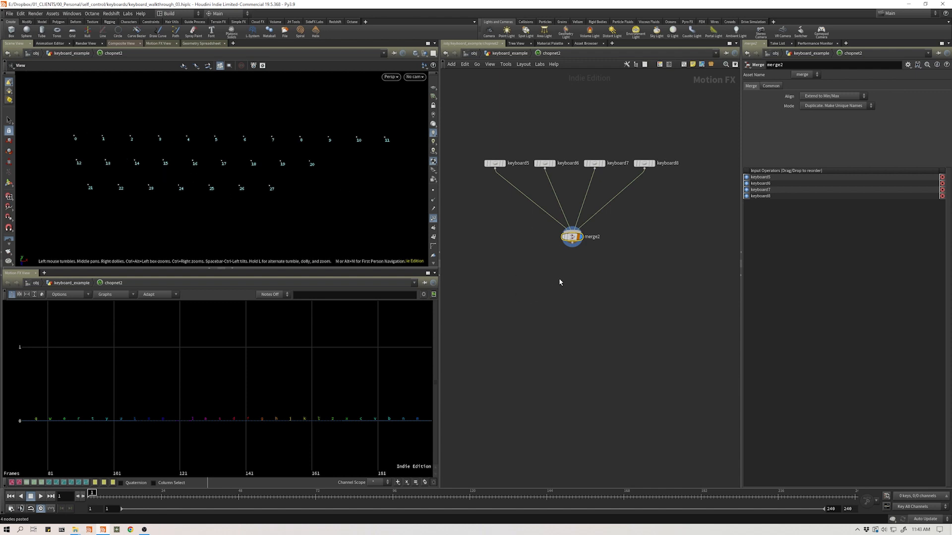
{"action": "middle_click_drag", "start_coordinate": [566, 282], "coordinate": [591, 294]}
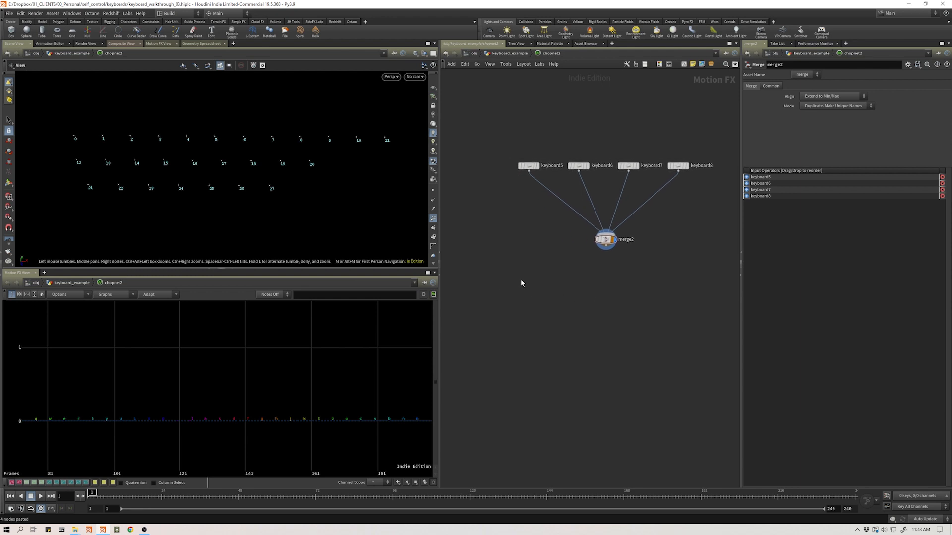
{"action": "middle_click_drag", "start_coordinate": [477, 286], "coordinate": [536, 288]}
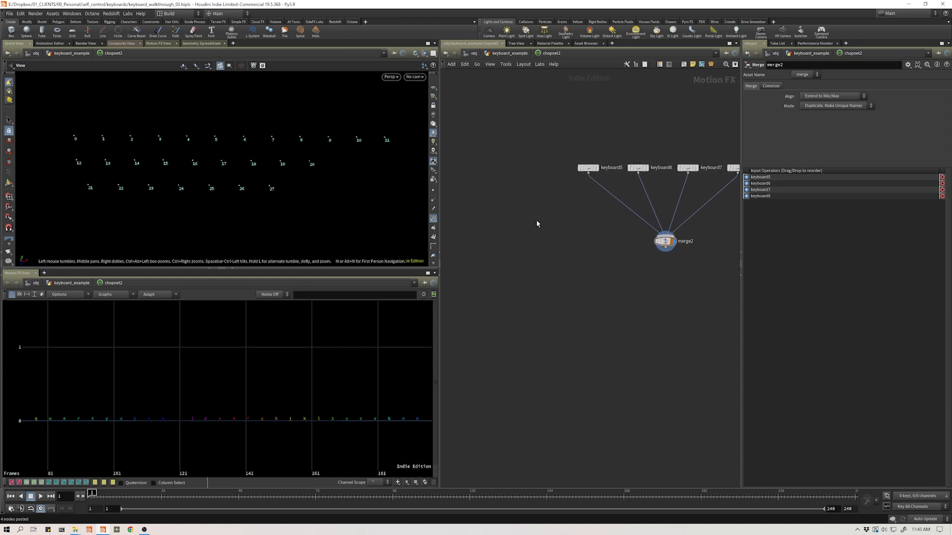
Review the KEYS_BASE null in the parent keyboard_example network, then return inside chopnet2
{"action": "key", "text": "u"}
{"action": "left_click", "coordinate": [620, 265]}
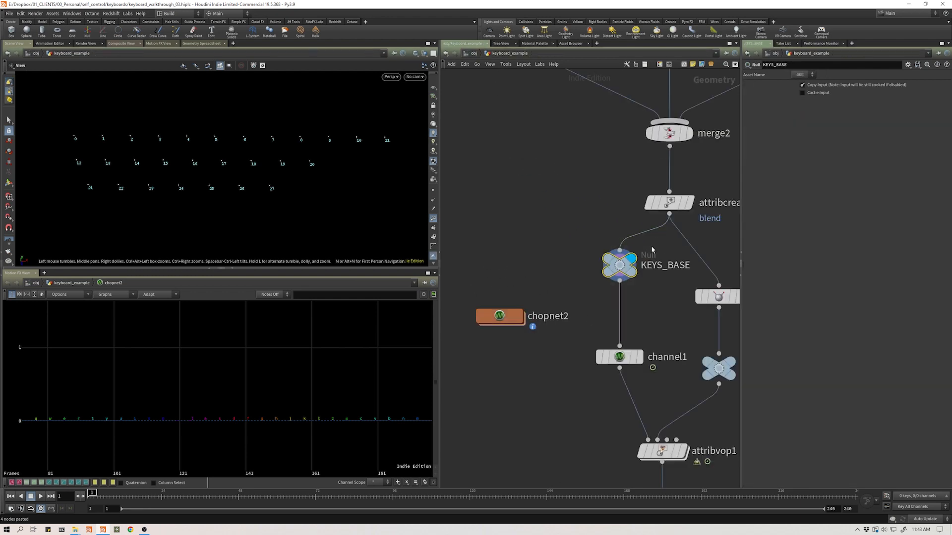
{"action": "left_click_drag", "start_coordinate": [623, 264], "coordinate": [623, 271]}
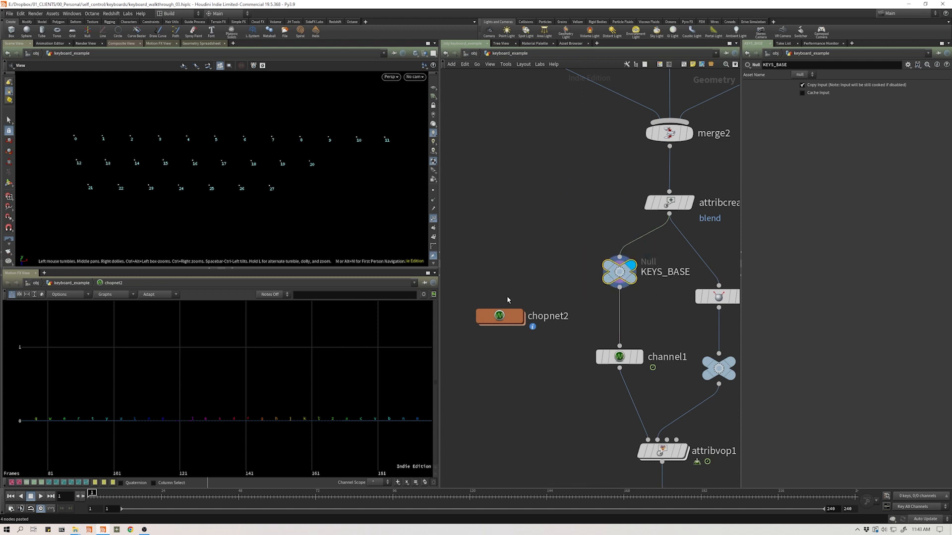
{"action": "double_click", "coordinate": [503, 316]}
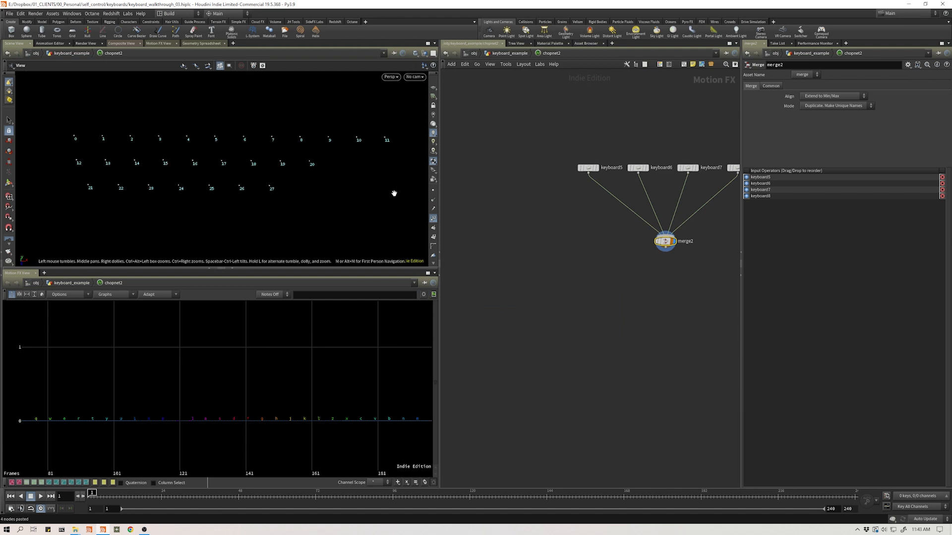
Add a Rename node below merge2, wire merge2's output into it and display the Rename node
{"action": "middle_click_drag", "start_coordinate": [662, 342], "coordinate": [614, 319]}
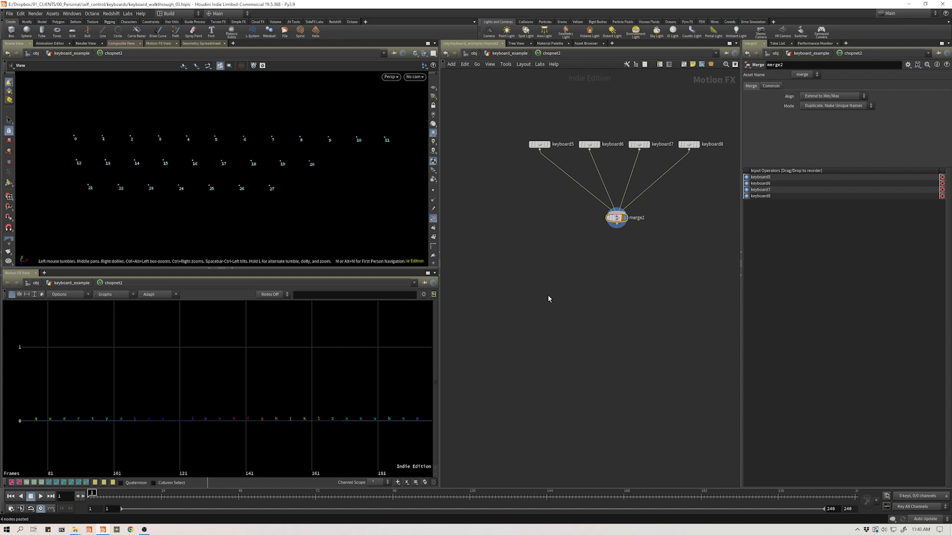
{"action": "middle_click_drag", "start_coordinate": [557, 295], "coordinate": [533, 289]}
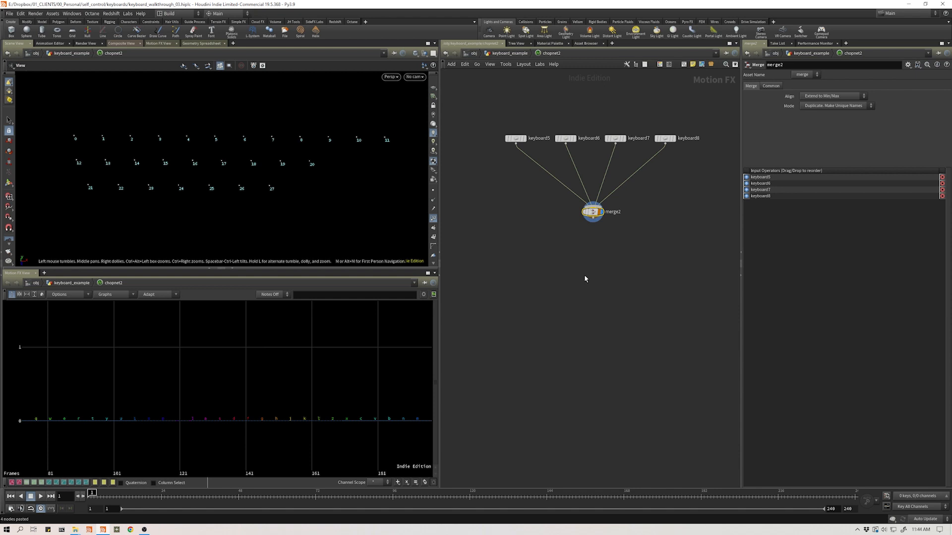
{"action": "key", "text": "Tab"}
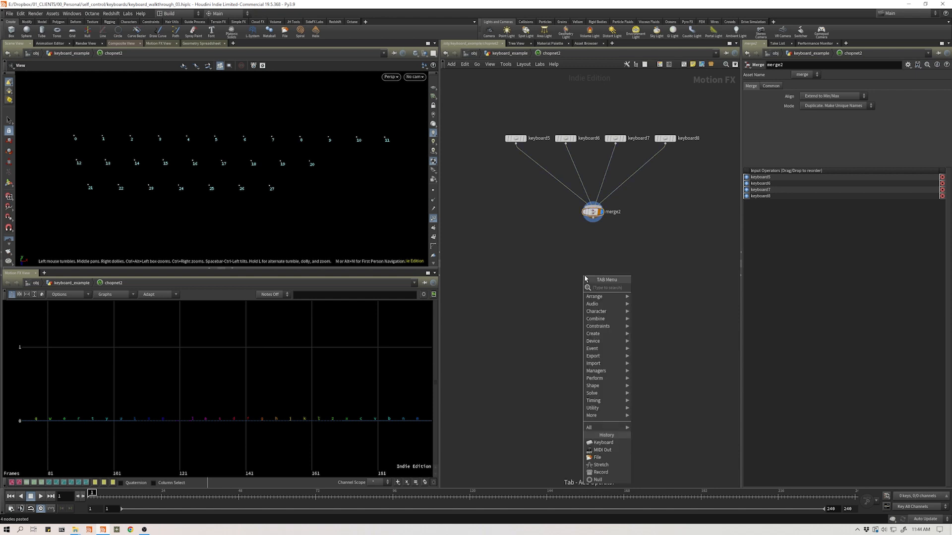
{"action": "type", "text": "re"}
{"action": "key", "text": "Return"}
{"action": "left_click", "coordinate": [585, 279]}
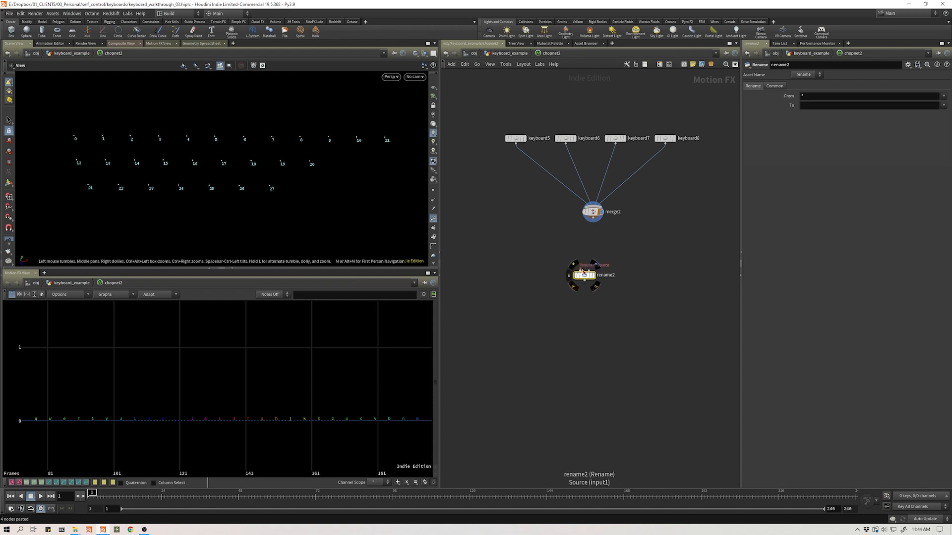
{"action": "left_click_drag", "start_coordinate": [581, 270], "coordinate": [593, 218]}
{"action": "left_click", "coordinate": [593, 275]}
{"action": "left_click_drag", "start_coordinate": [586, 278], "coordinate": [596, 263]}
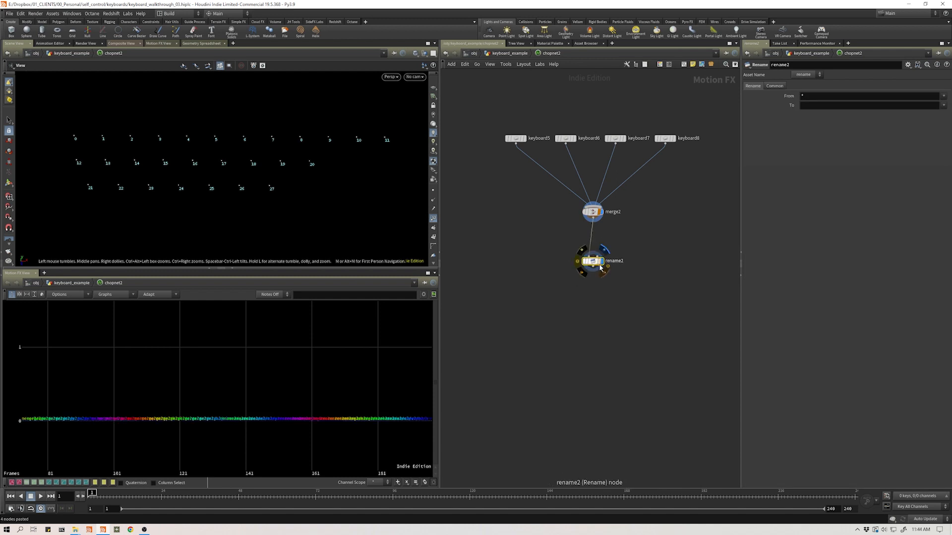
Set the Rename node's target pattern to blend* for all incoming channels and check its channel names
{"action": "left_click", "coordinate": [834, 98]}
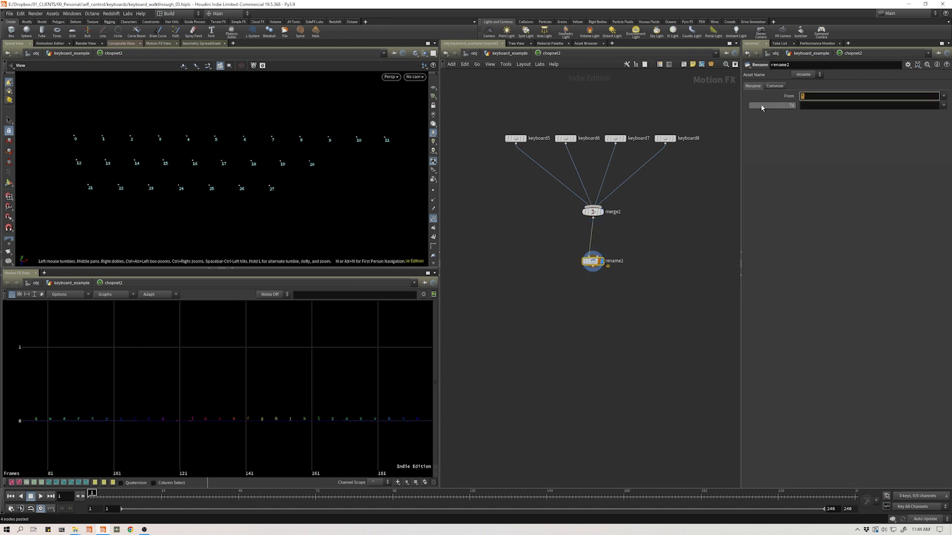
{"action": "left_click", "coordinate": [810, 141]}
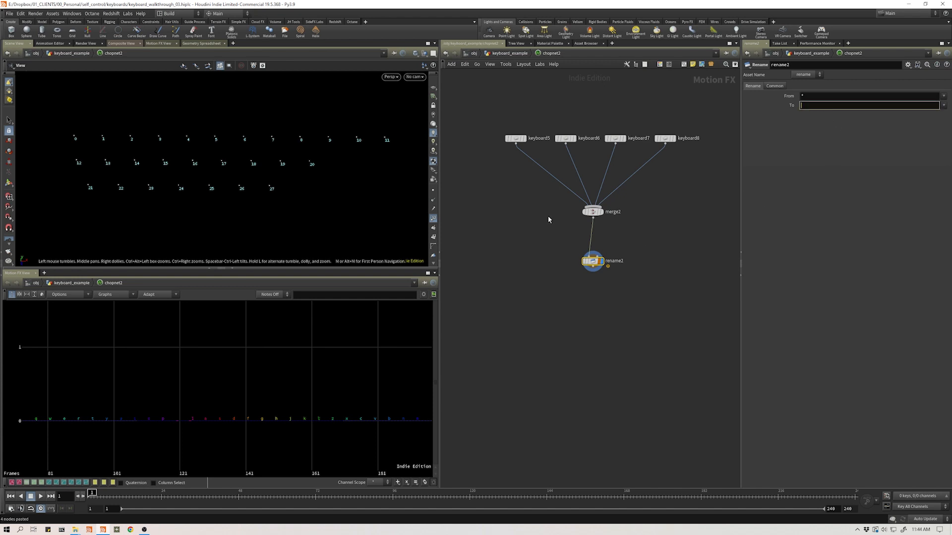
{"action": "key", "text": "Tab"}
{"action": "left_click", "coordinate": [822, 198]}
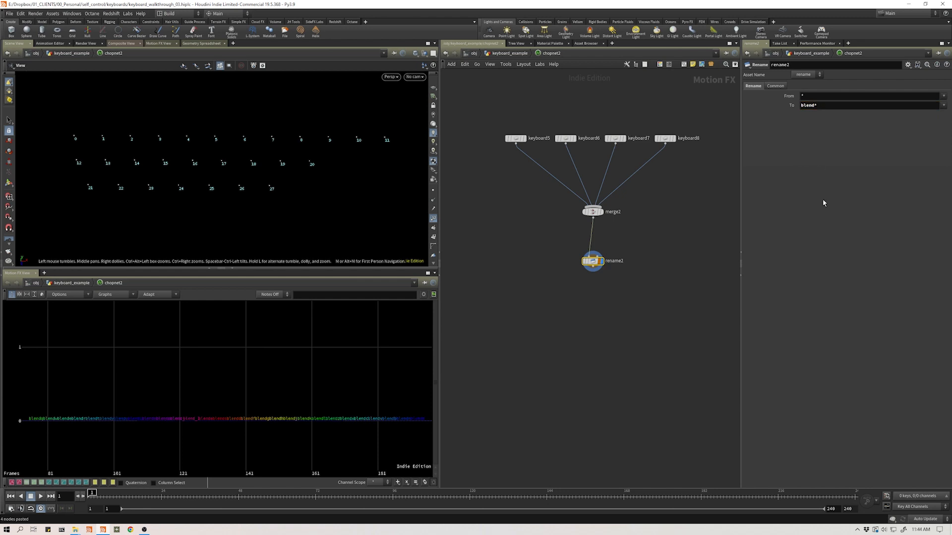
{"action": "scroll", "coordinate": [610, 297], "scroll_direction": "down", "scroll_amount": 1}
{"action": "middle_click", "coordinate": [598, 267]}
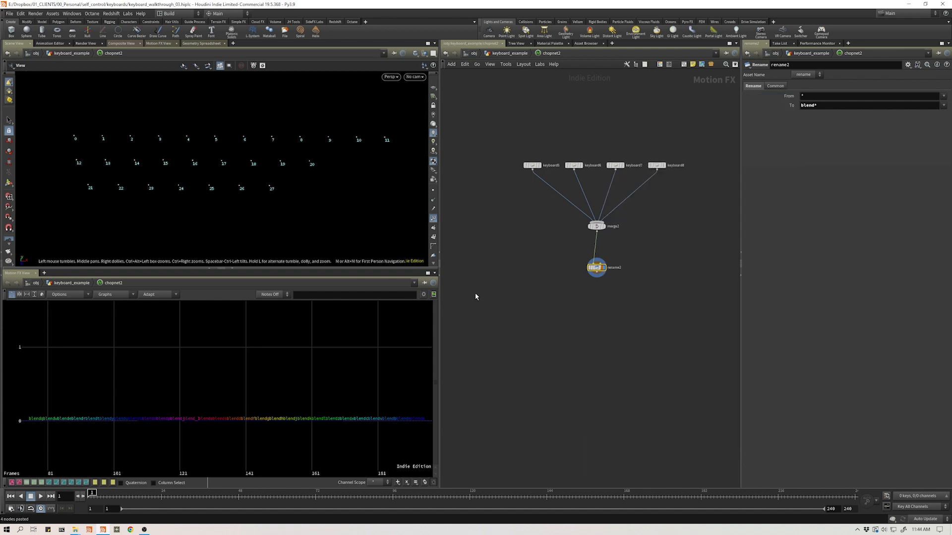
Set the Rename node's target pattern to blend[0-27]
{"action": "left_click", "coordinate": [824, 107]}
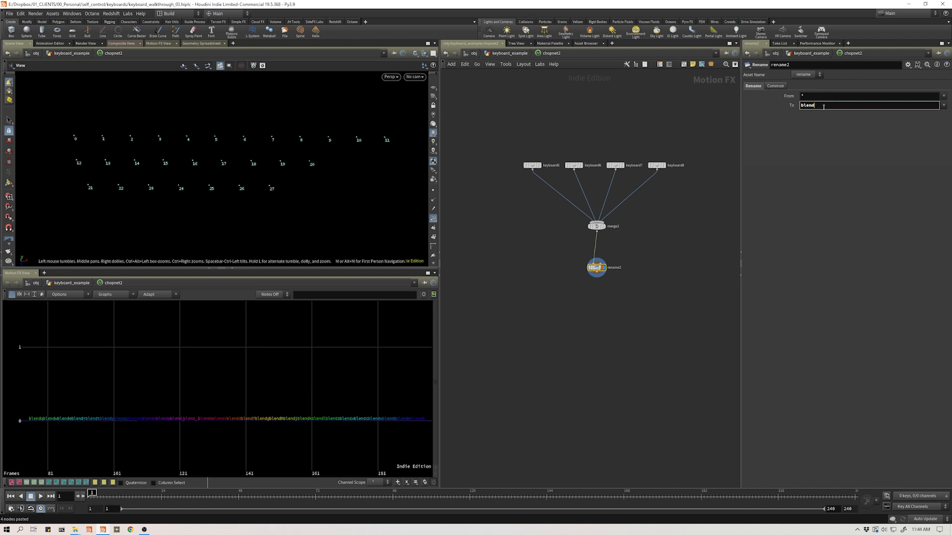
{"action": "type", "text": "[]"}
{"action": "type", "text": "0-27"}
{"action": "key", "text": "Return"}
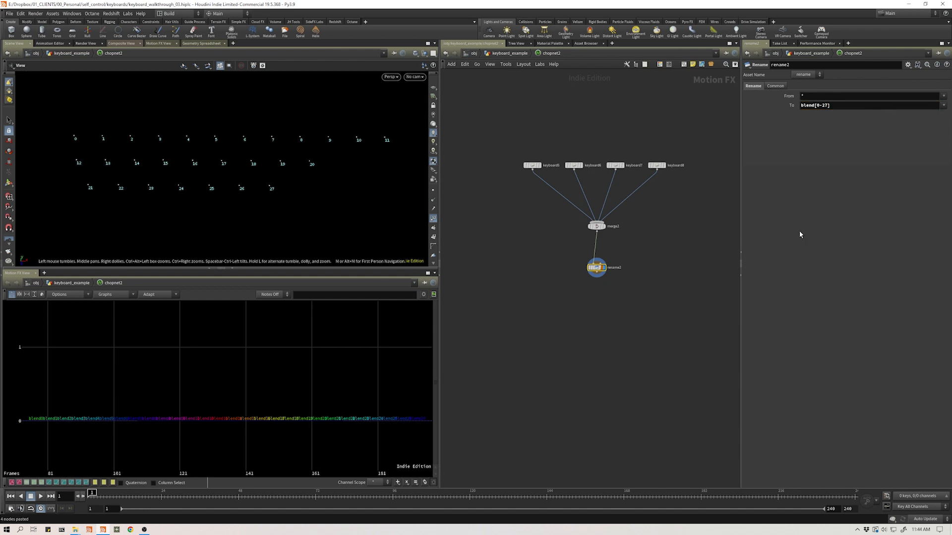
Examine the rename2 node info to check the numbering of the blend channels
{"action": "middle_click", "coordinate": [600, 268]}
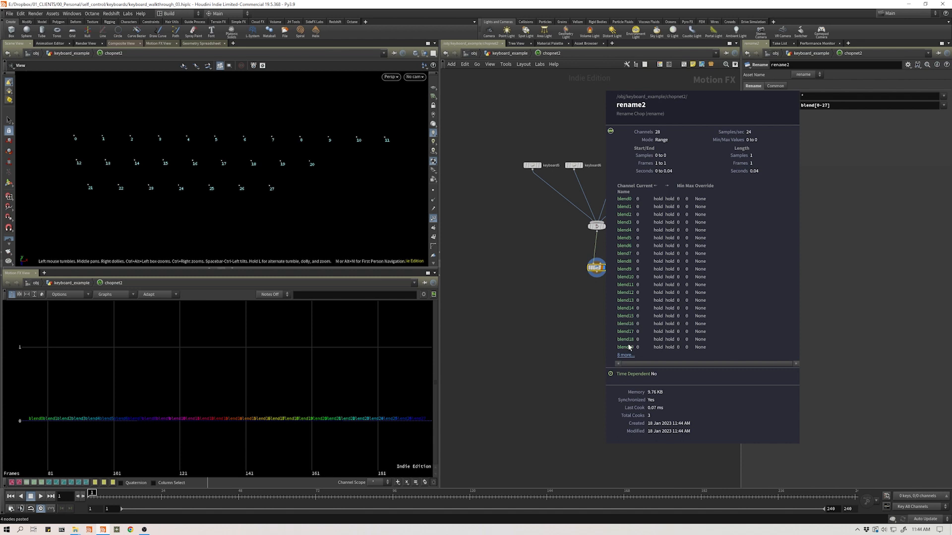
{"action": "middle_click", "coordinate": [597, 268]}
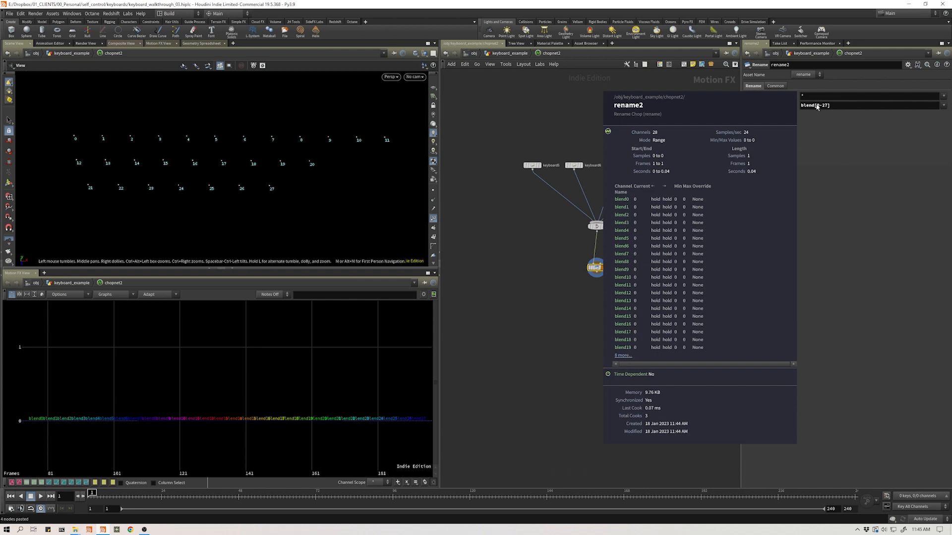
{"action": "left_click", "coordinate": [832, 137]}
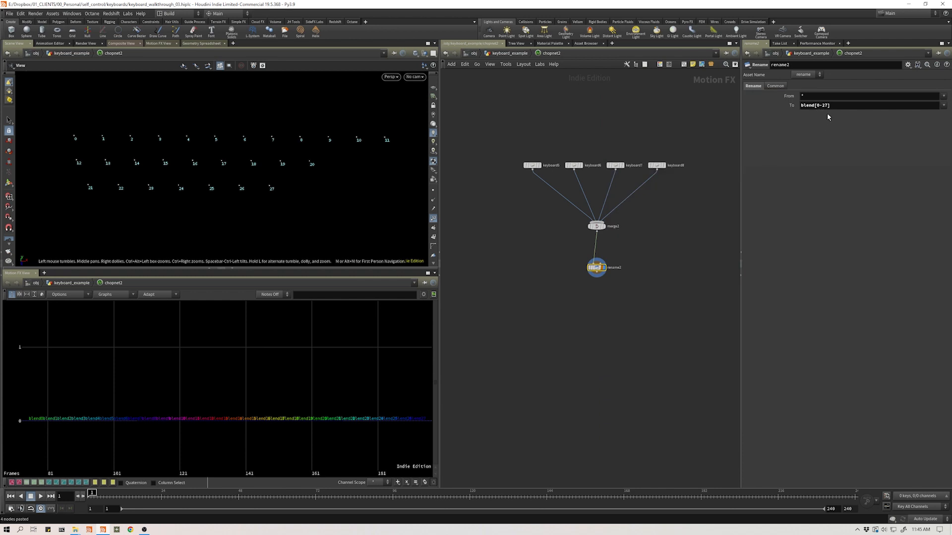
{"action": "middle_click", "coordinate": [596, 268]}
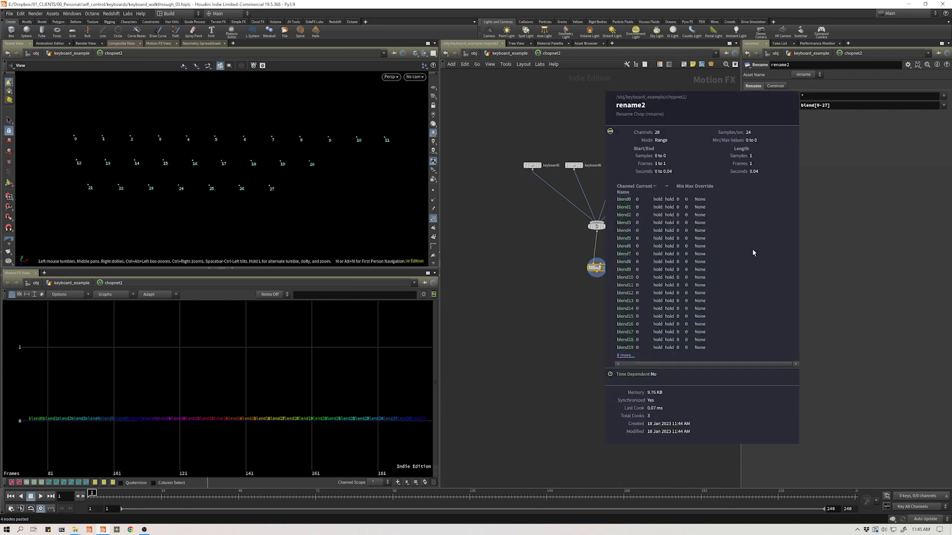
Add a Null node below rename2 and wire rename2's output into it
{"action": "scroll", "coordinate": [591, 334], "scroll_direction": "down", "scroll_amount": 2}
{"action": "middle_click_drag", "start_coordinate": [590, 334], "coordinate": [568, 306]}
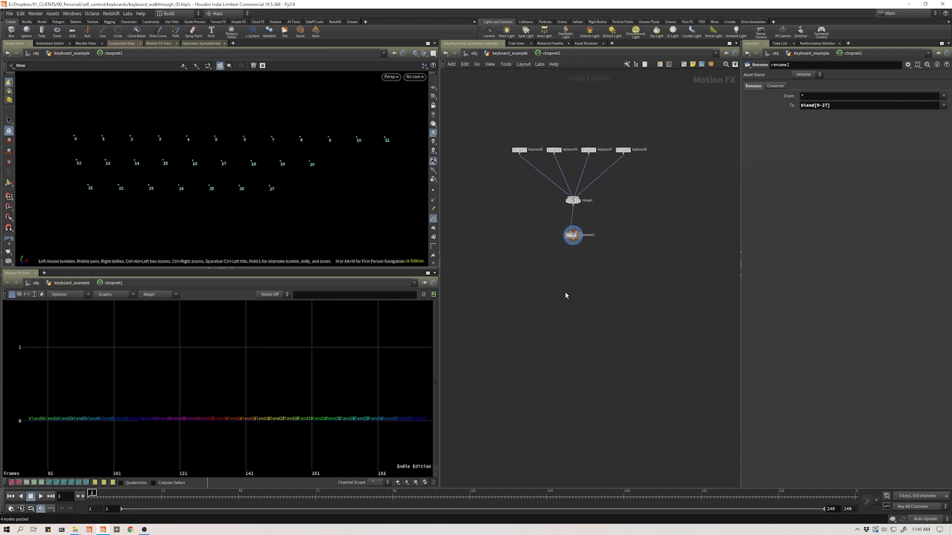
{"action": "key", "text": "Tab"}
{"action": "type", "text": "null"}
{"action": "key", "text": "Return"}
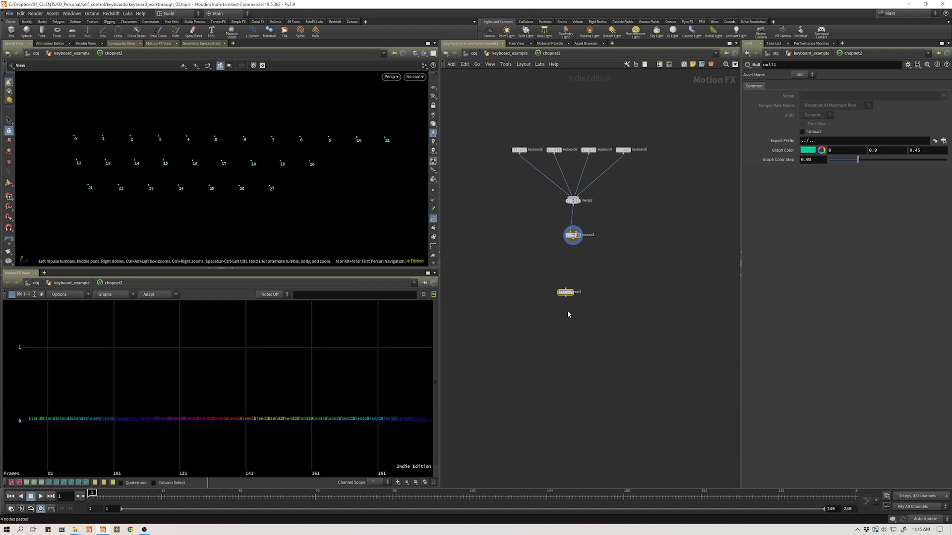
{"action": "left_click_drag", "start_coordinate": [566, 288], "coordinate": [573, 240]}
Name the null OUT, display it and align it beneath rename2
{"action": "left_click", "coordinate": [578, 292]}
{"action": "type", "text": "OUT"}
{"action": "key", "text": "Return"}
{"action": "left_click", "coordinate": [579, 237]}
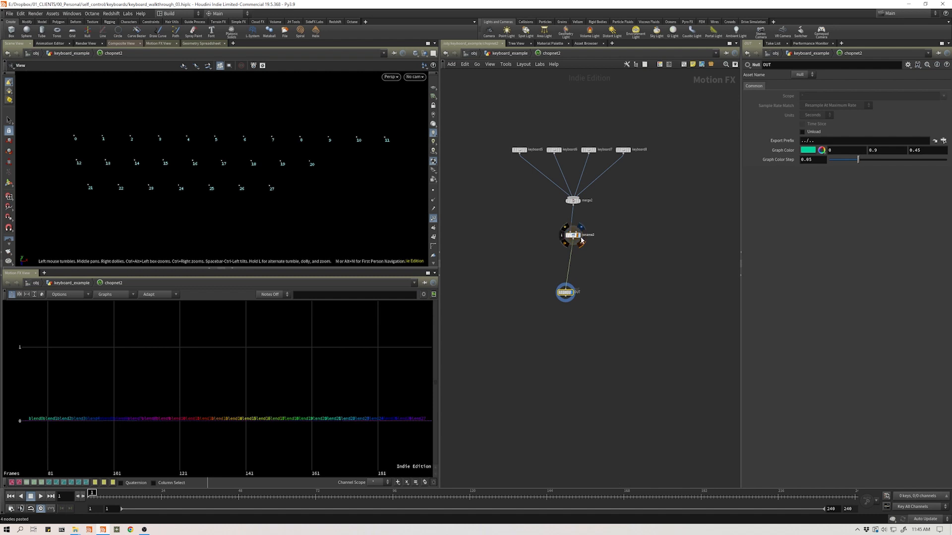
{"action": "left_click", "coordinate": [570, 293]}
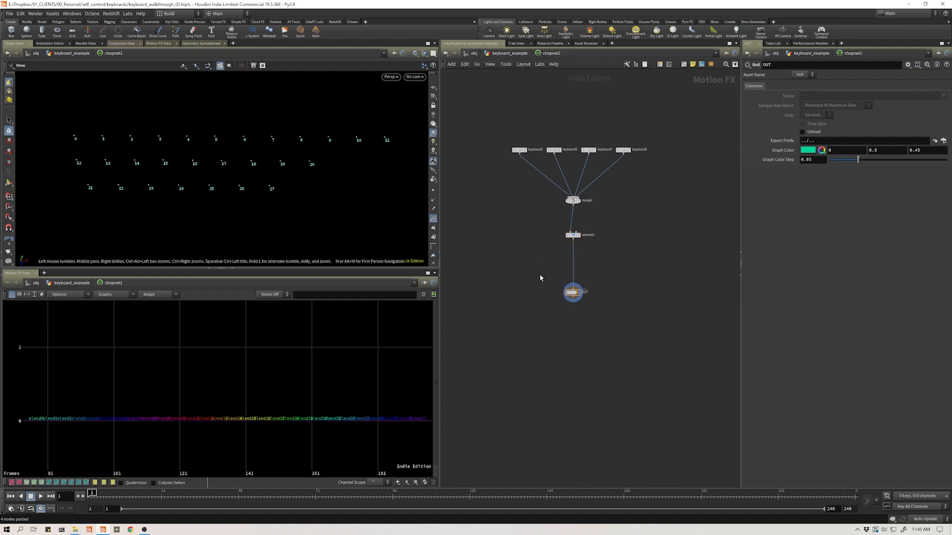
Return to the keyboard_example geometry network and review the parameters of the channel1 node
{"action": "key", "text": "u"}
{"action": "scroll", "coordinate": [543, 386], "scroll_direction": "down", "scroll_amount": 3}
{"action": "middle_click_drag", "start_coordinate": [517, 343], "coordinate": [604, 356]}
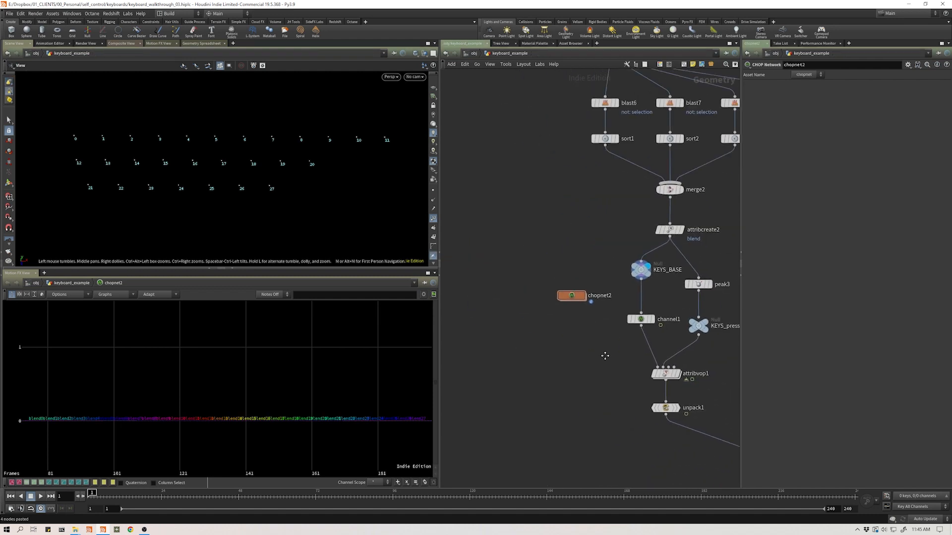
{"action": "scroll", "coordinate": [552, 327], "scroll_direction": "down", "scroll_amount": 3}
{"action": "middle_click_drag", "start_coordinate": [558, 268], "coordinate": [514, 254]}
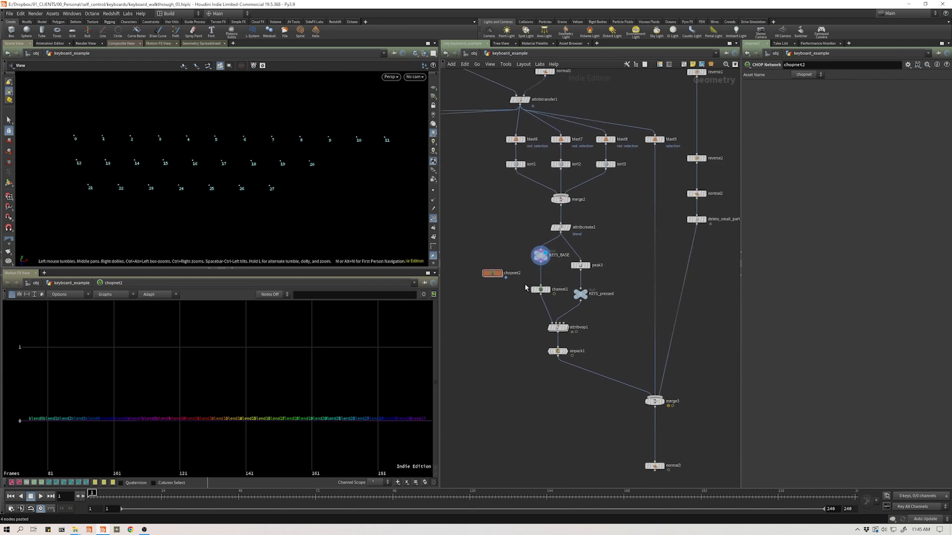
{"action": "left_click", "coordinate": [540, 290]}
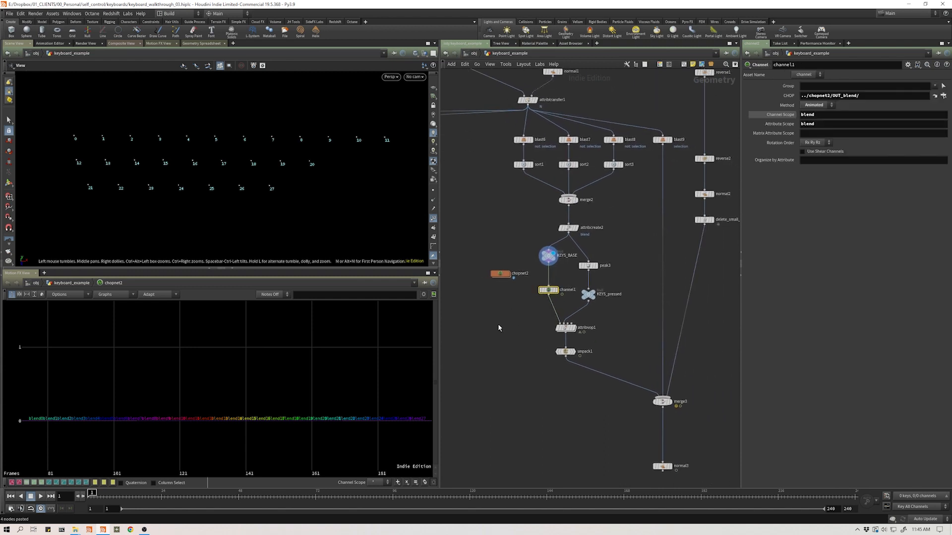
Move the chopnet2 node up so it sits level with the KEYS_BASE null
{"action": "scroll", "coordinate": [501, 317], "scroll_direction": "up", "scroll_amount": 5}
{"action": "mouse_move", "coordinate": [579, 271]}
{"action": "left_click_drag", "start_coordinate": [535, 250], "coordinate": [520, 215]}
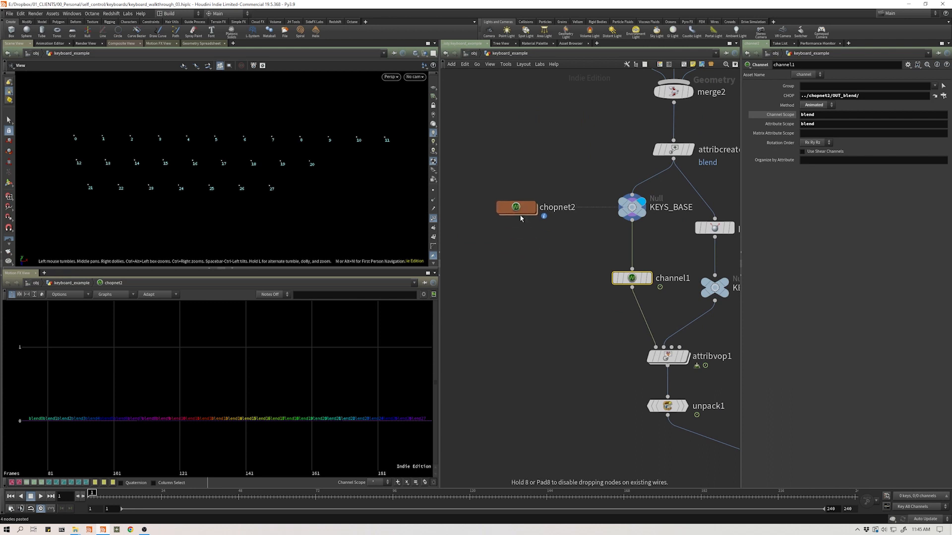
{"action": "left_click", "coordinate": [523, 212]}
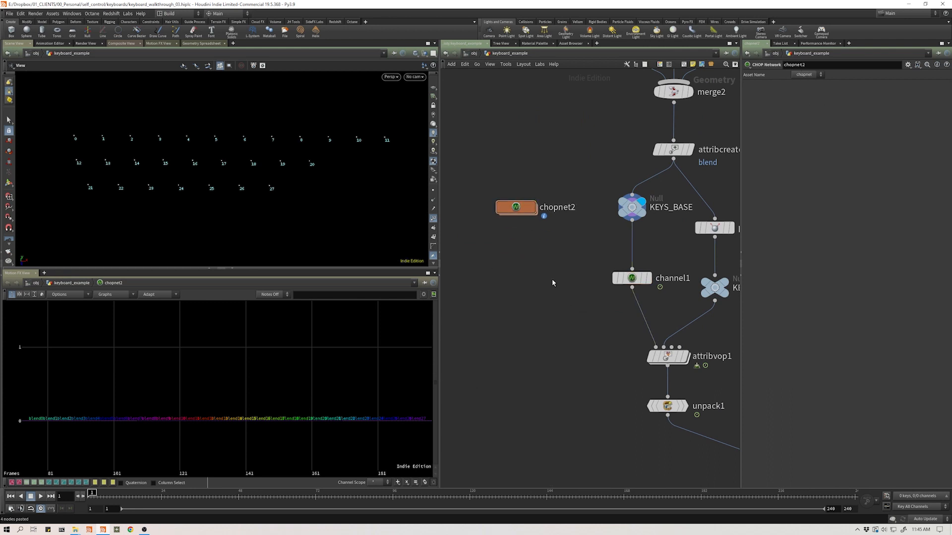
Add a Channel node beneath chopnet2, wire KEYS_BASE into its input and display it
{"action": "key", "text": "Tab"}
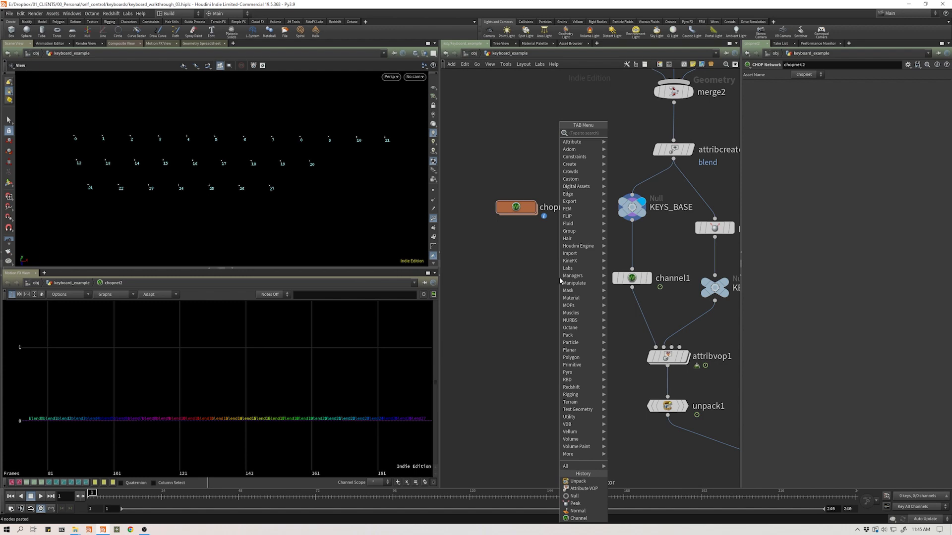
{"action": "type", "text": "channel"}
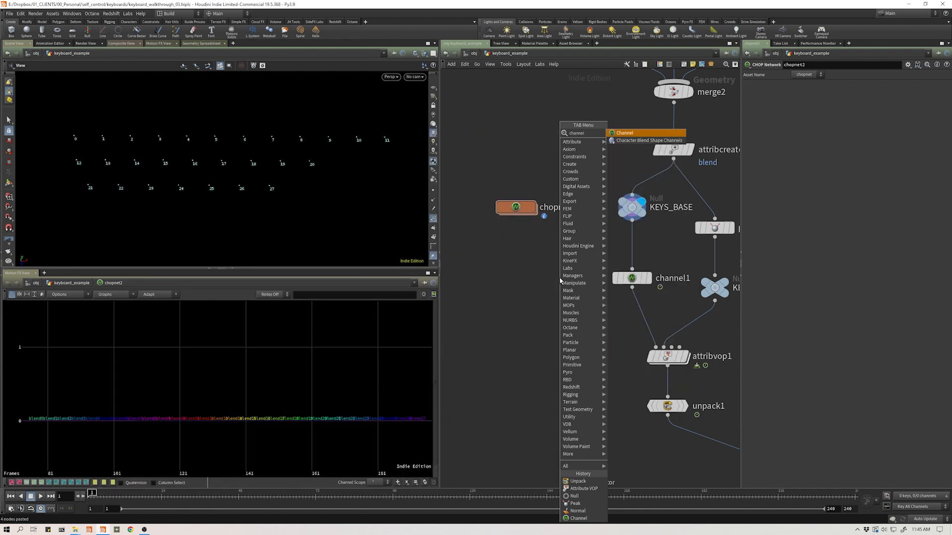
{"action": "key", "text": "Return"}
{"action": "left_click", "coordinate": [560, 279]}
{"action": "left_click_drag", "start_coordinate": [568, 280], "coordinate": [631, 211]}
{"action": "left_click_drag", "start_coordinate": [556, 289], "coordinate": [554, 283]}
{"action": "left_click", "coordinate": [559, 263]}
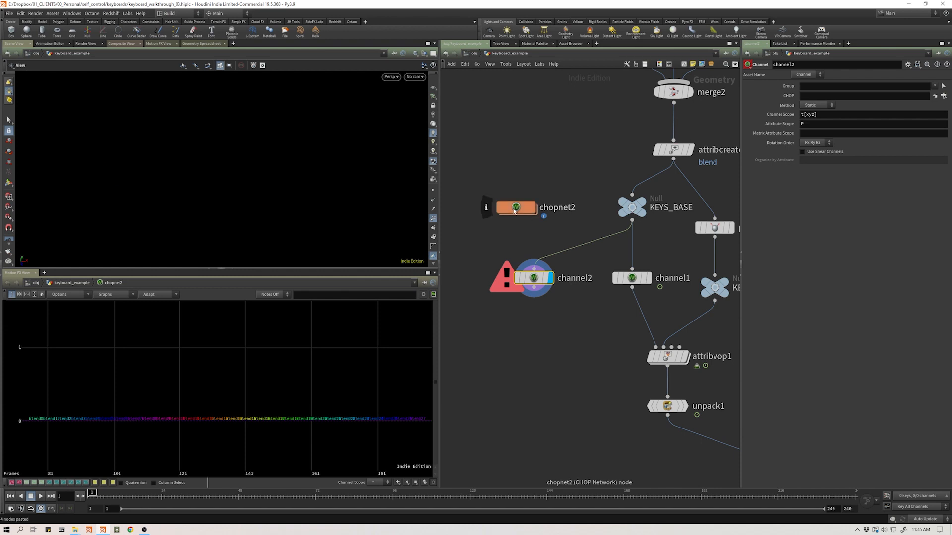
Set channel2's CHOP path to ../chopnet2/OUT/
{"action": "left_click_drag", "start_coordinate": [524, 207], "coordinate": [824, 96]}
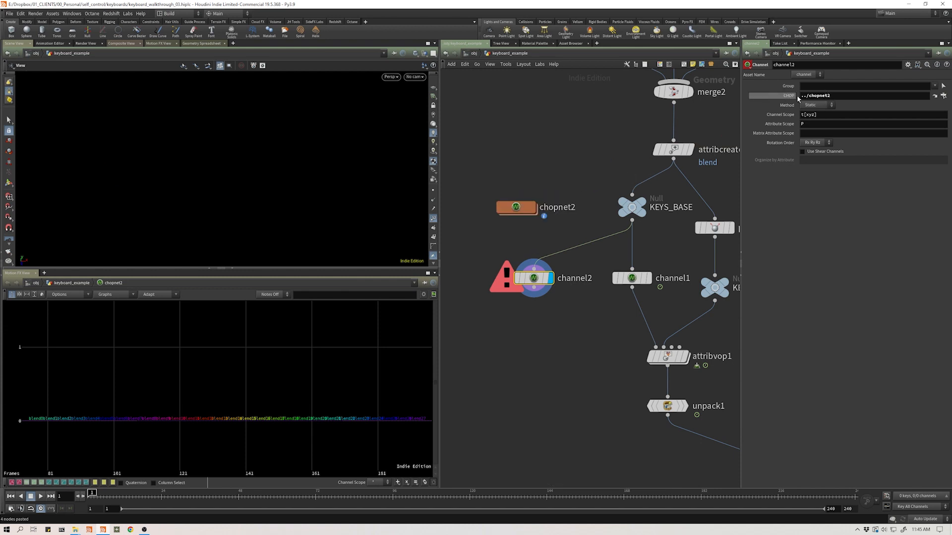
{"action": "left_click", "coordinate": [846, 97]}
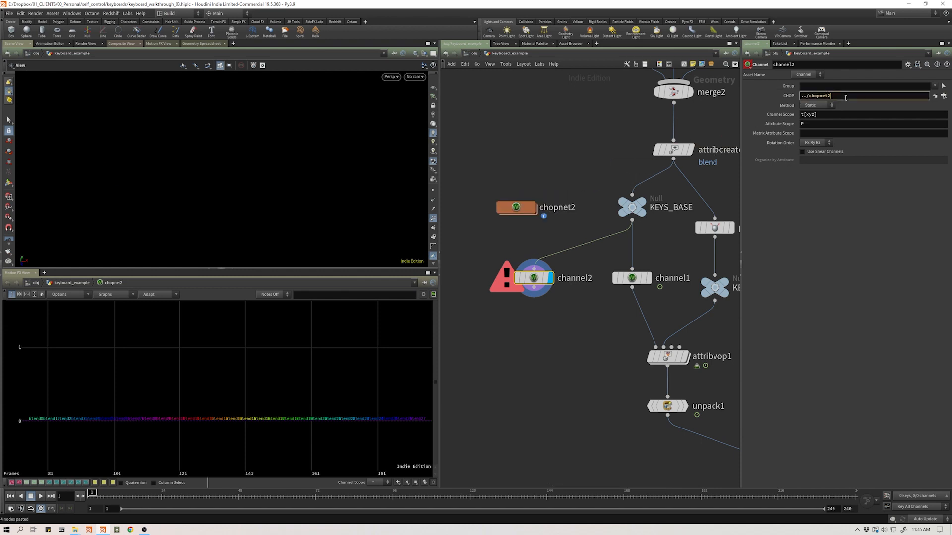
{"action": "type", "text": "/"}
{"action": "key", "text": "Down"}
{"action": "key", "text": "Return"}
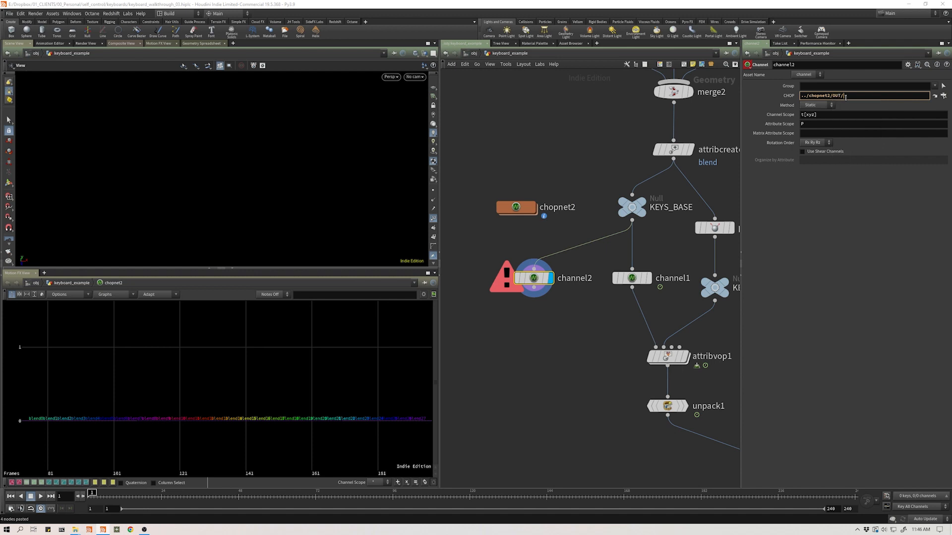
{"action": "key", "text": "Return"}
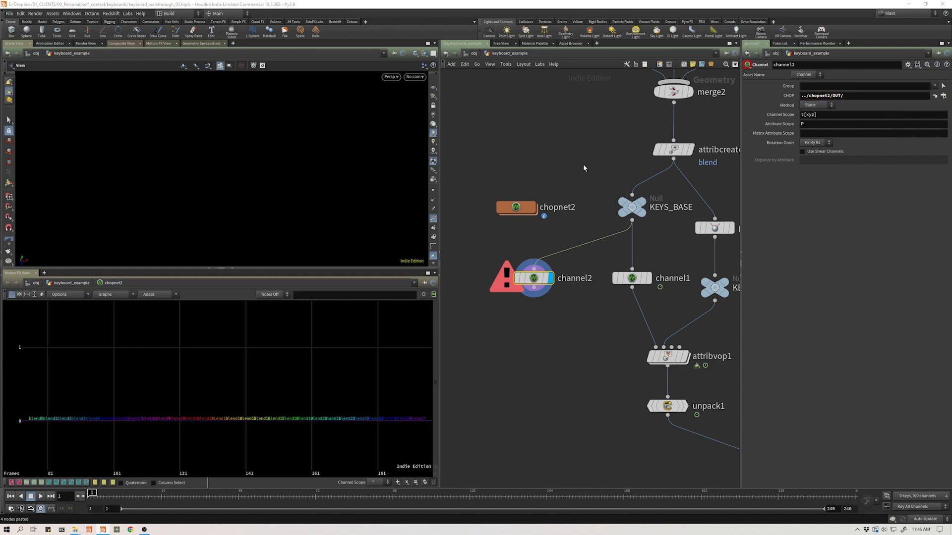
Set channel2's channel scope to blend, matching the channel names in chopnet2
{"action": "key", "text": "i"}
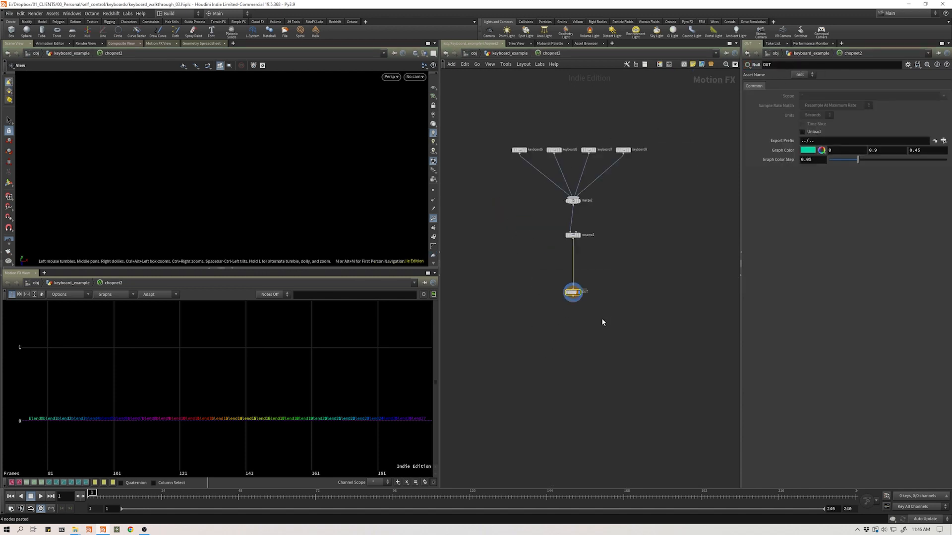
{"action": "key", "text": "u"}
{"action": "left_click", "coordinate": [541, 279]}
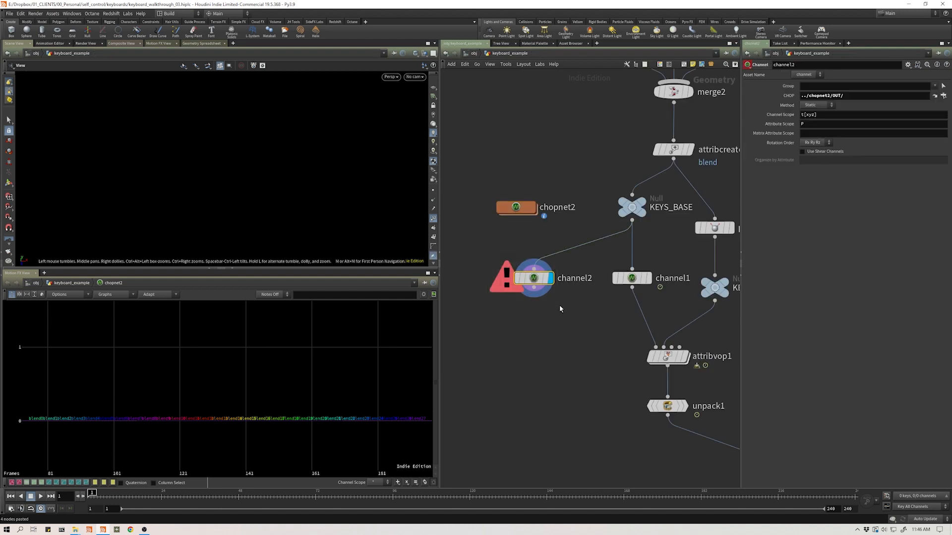
{"action": "double_click", "coordinate": [825, 116]}
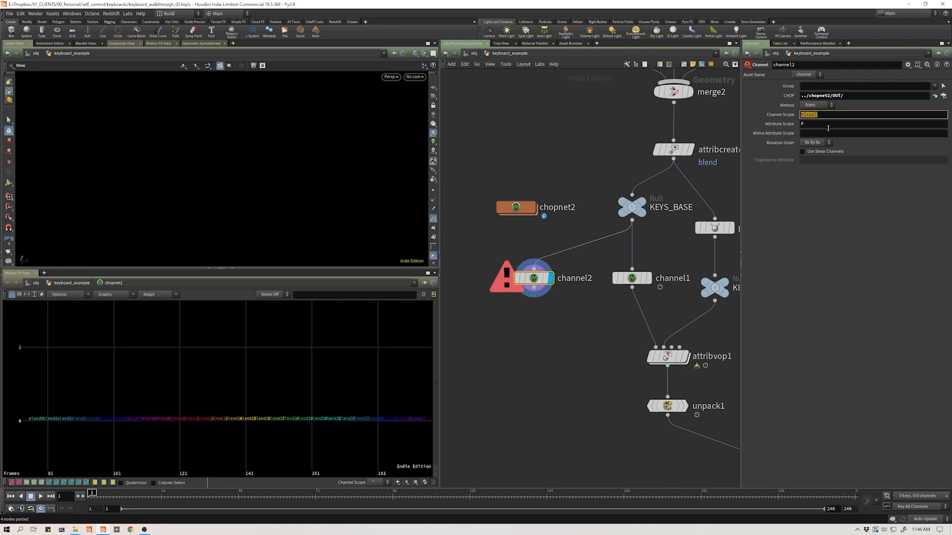
{"action": "mouse_move", "coordinate": [257, 422]}
{"action": "middle_mouse_down"}
{"action": "mouse_move", "coordinate": [278, 419]}
{"action": "mouse_move", "coordinate": [269, 408]}
{"action": "middle_mouse_up"}
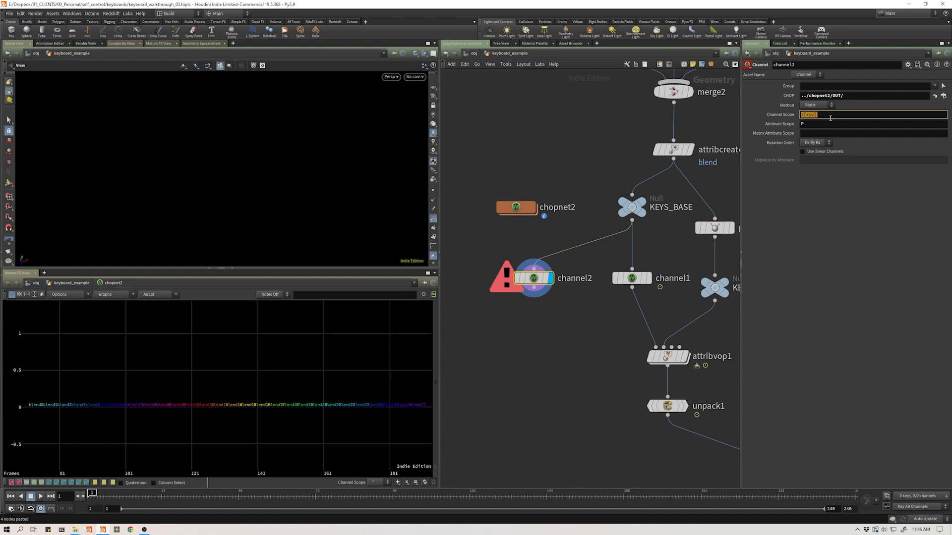
{"action": "type", "text": "blend"}
{"action": "key", "text": "Tab"}
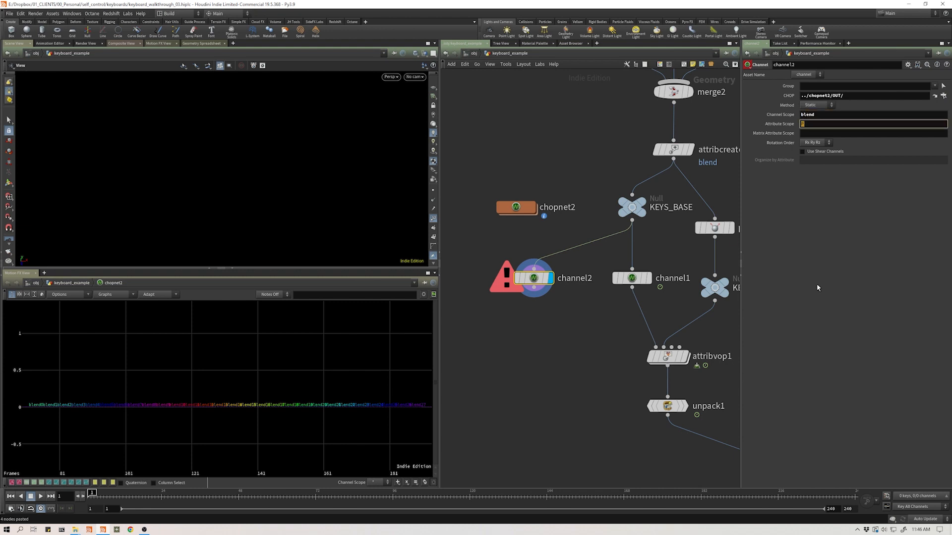
Set channel2's attribute scope to blend
{"action": "left_click", "coordinate": [819, 116]}
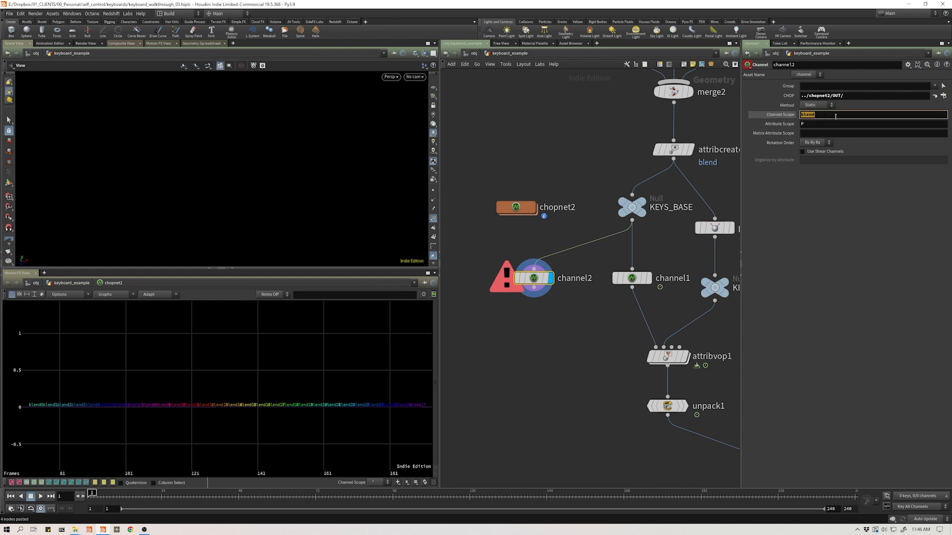
{"action": "left_click", "coordinate": [820, 115]}
{"action": "left_click", "coordinate": [788, 124]}
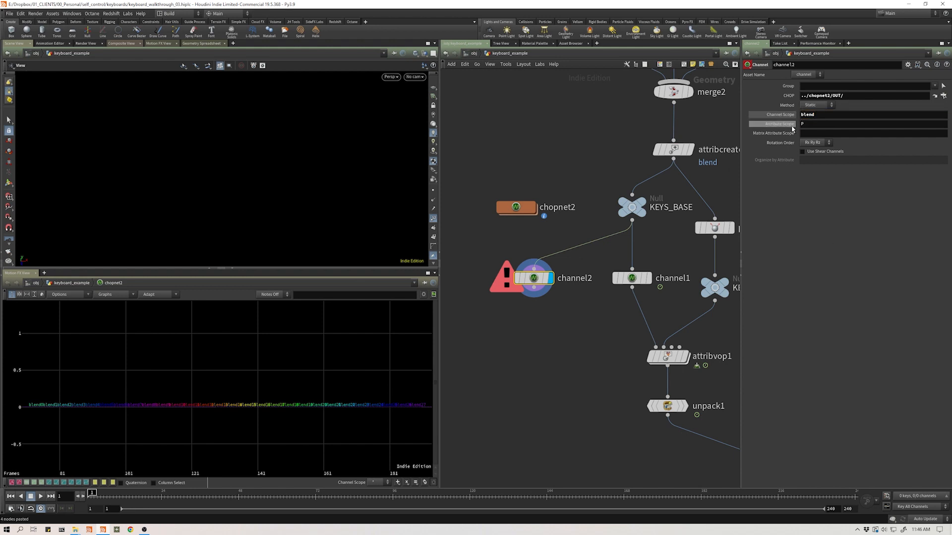
{"action": "double_click", "coordinate": [803, 124]}
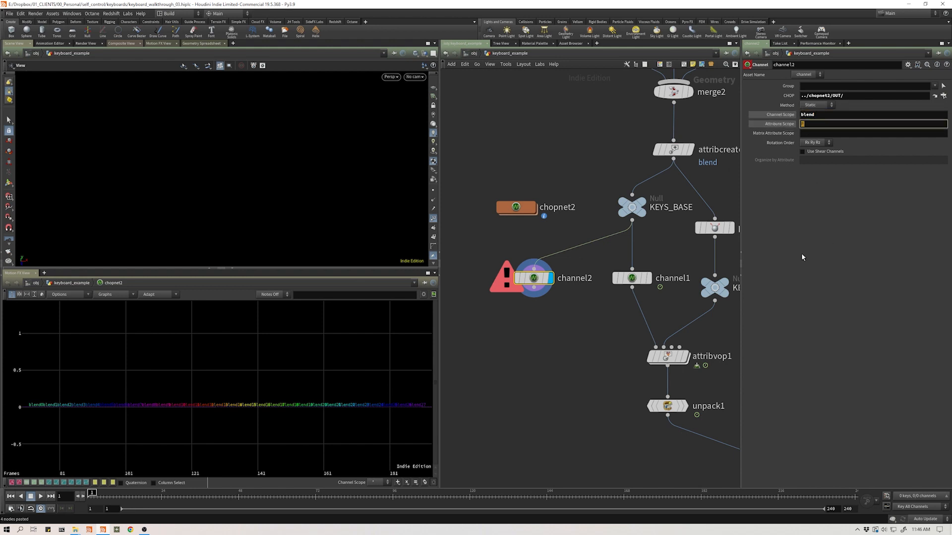
{"action": "type", "text": "blend"}
{"action": "key", "text": "Return"}
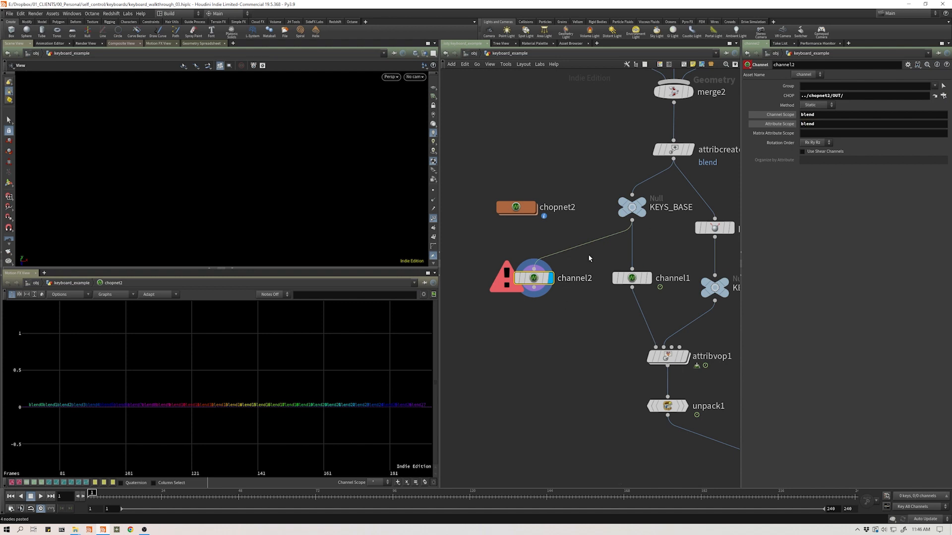
Change channel2's method to Animated and nudge the node slightly upward
{"action": "mouse_move", "coordinate": [509, 281]}
{"action": "left_click", "coordinate": [814, 105]}
{"action": "left_click", "coordinate": [813, 121]}
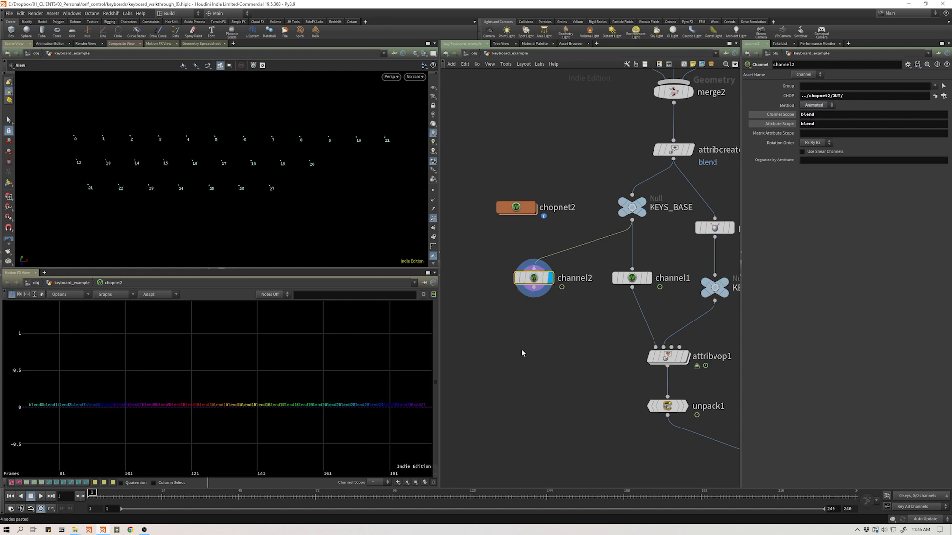
{"action": "middle_click_drag", "start_coordinate": [532, 333], "coordinate": [514, 335]}
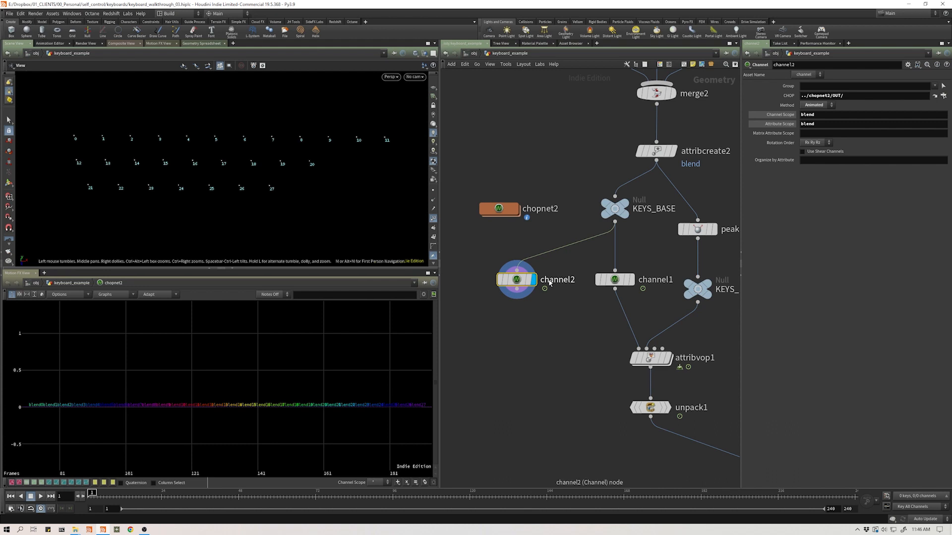
{"action": "left_click_drag", "start_coordinate": [523, 279], "coordinate": [528, 270]}
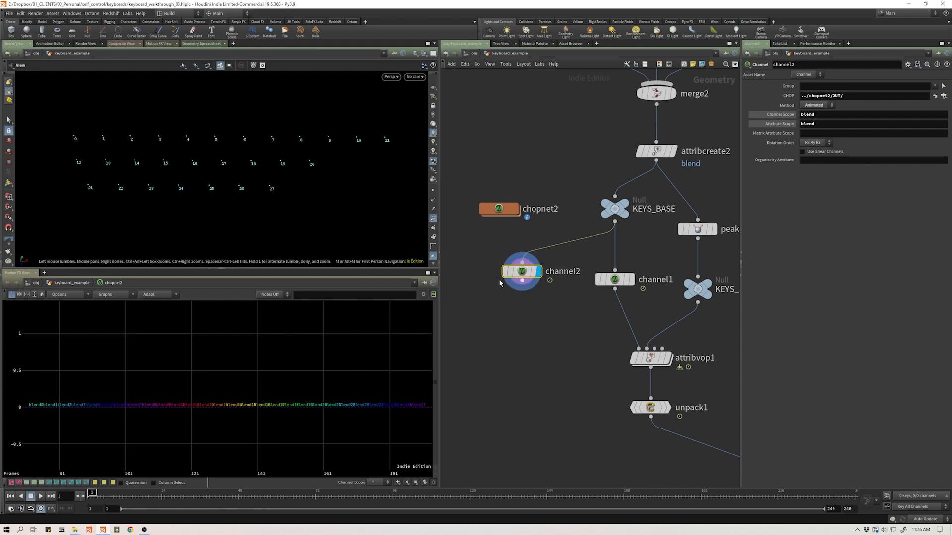
Open a Geometry Spreadsheet in a new pane tab beside the Motion FX View
{"action": "left_click", "coordinate": [44, 274]}
{"action": "mouse_move", "coordinate": [64, 288]}
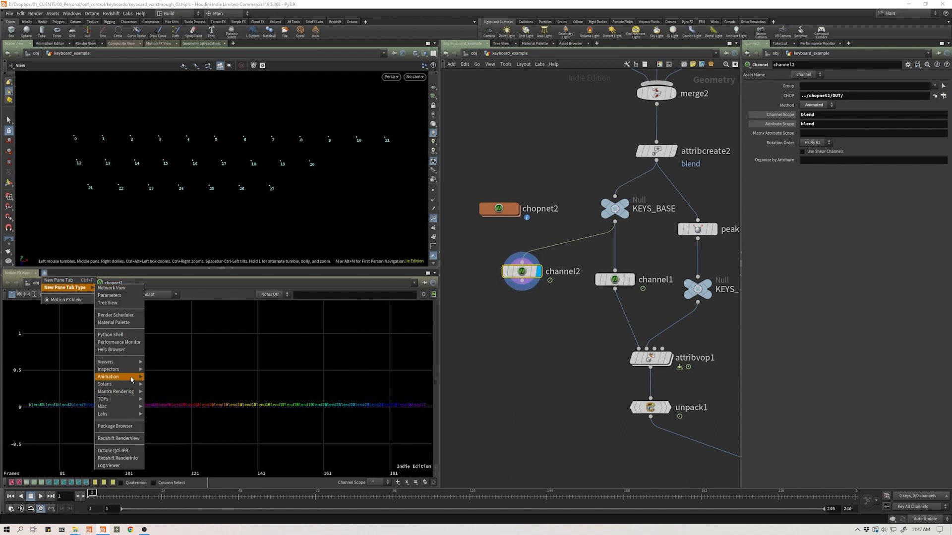
{"action": "mouse_move", "coordinate": [132, 370]}
{"action": "left_click", "coordinate": [175, 373]}
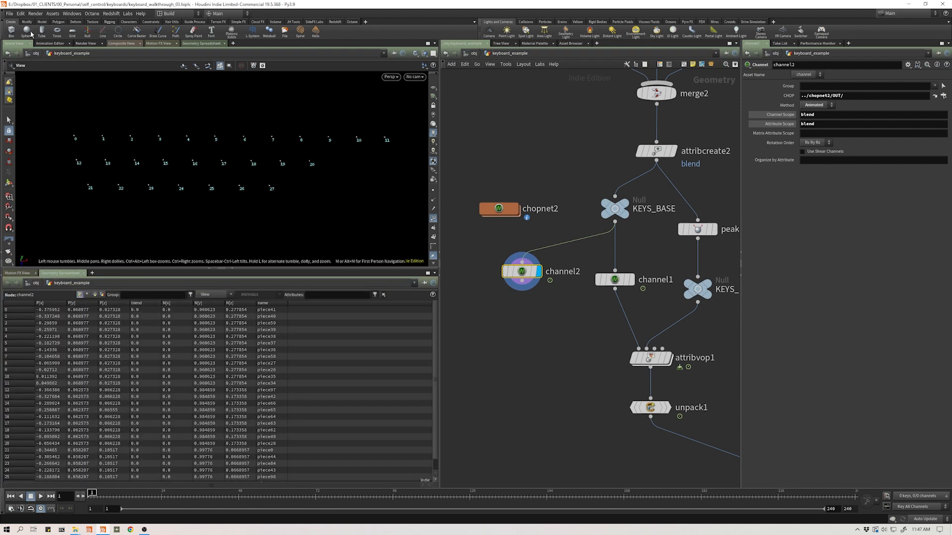
Test the q, w and e key channels while examining channel2's blend values, and compare with the Motion FX graph
{"action": "left_click", "coordinate": [23, 15]}
{"action": "left_click", "coordinate": [44, 191]}
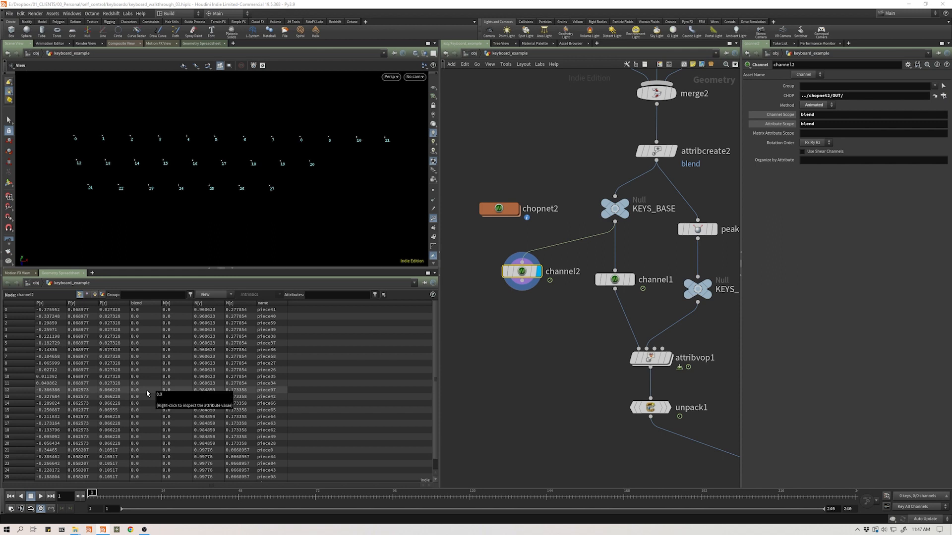
{"action": "key", "text": "q"}
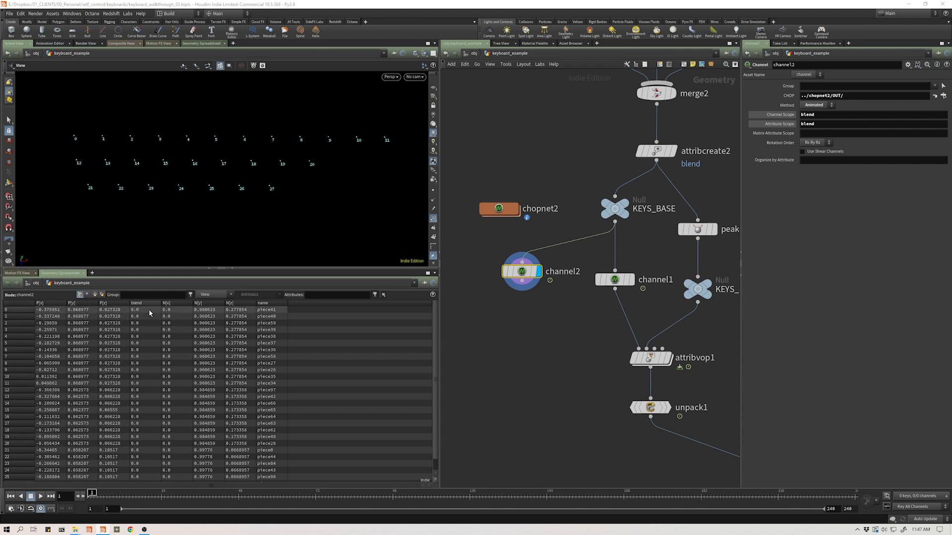
{"action": "key", "text": "q"}
{"action": "key", "text": "w"}
{"action": "key", "text": "e"}
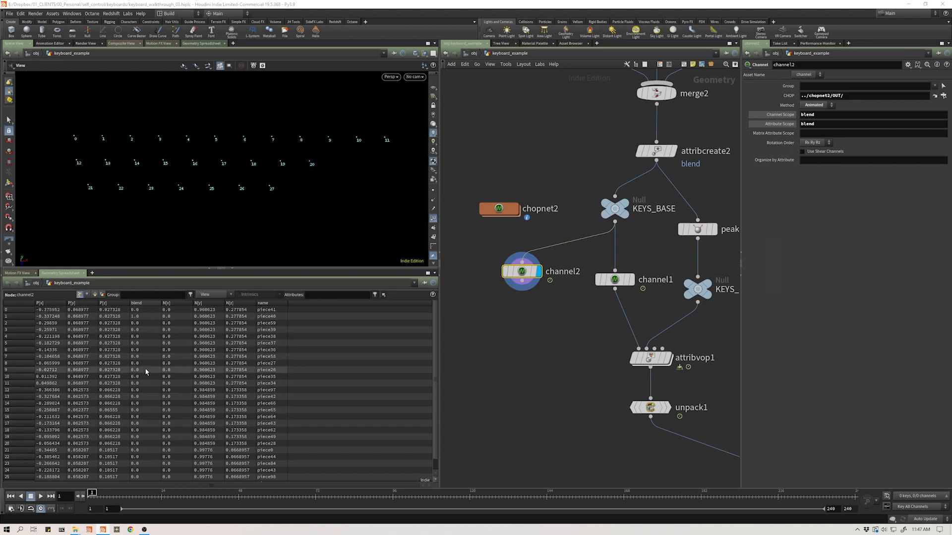
{"action": "left_click", "coordinate": [18, 273]}
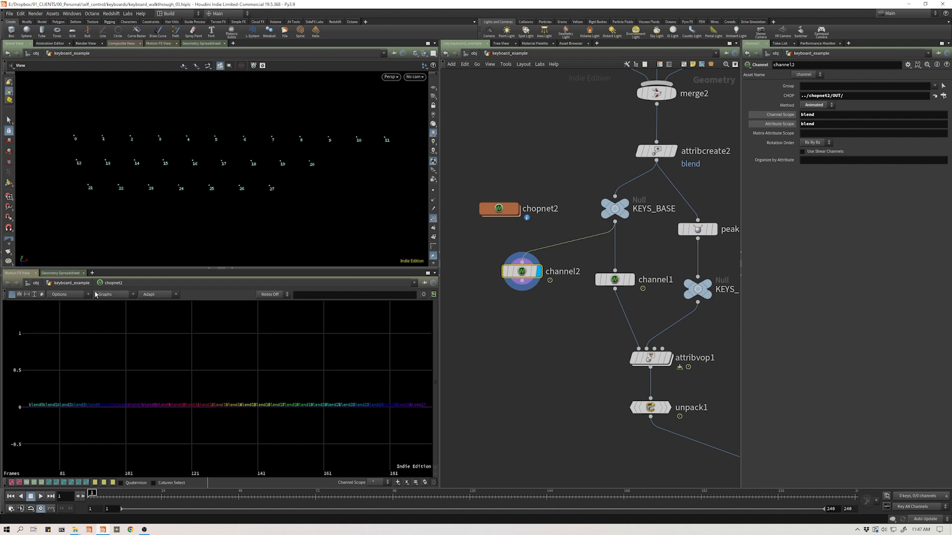
{"action": "left_click", "coordinate": [62, 272]}
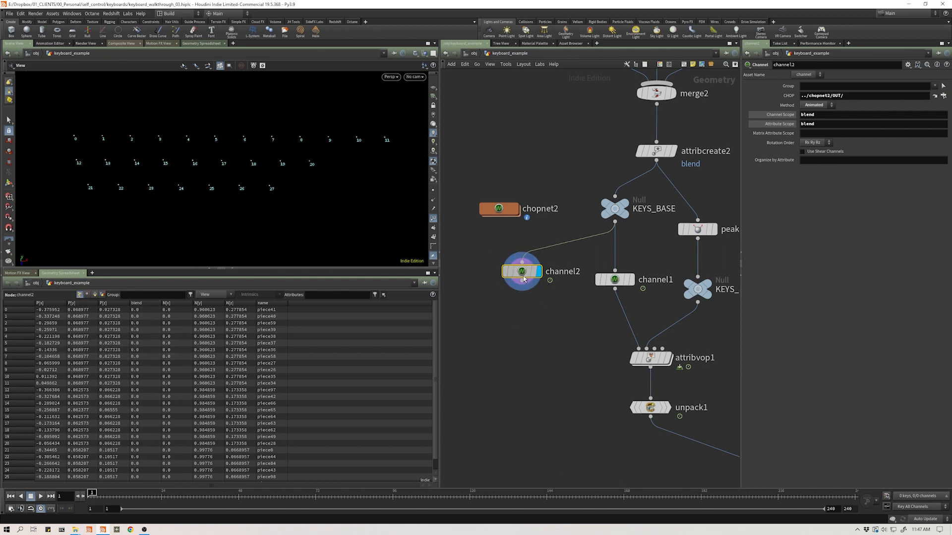
Delete channel1 and put channel2 in its place, wired from KEYS_BASE into attribvop1's first input
{"action": "left_click_drag", "start_coordinate": [594, 317], "coordinate": [638, 265]}
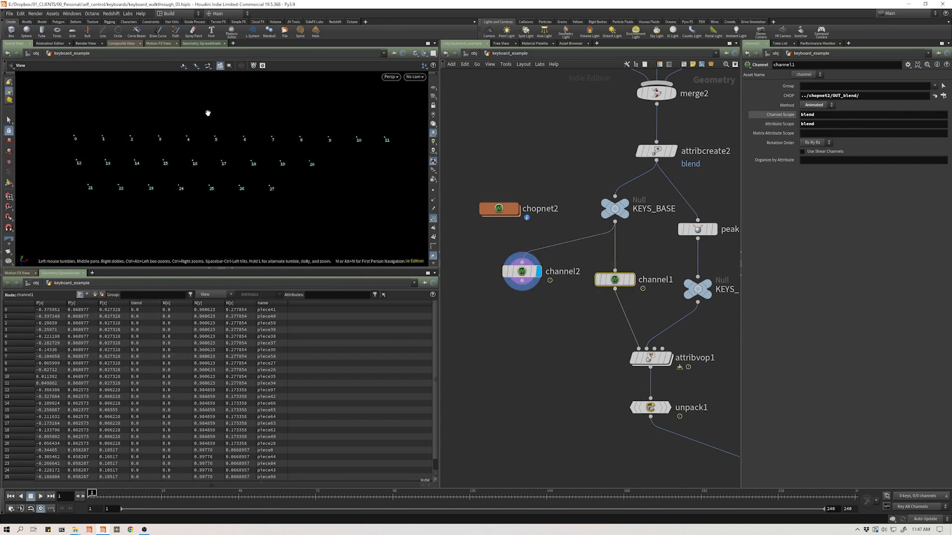
{"action": "left_click", "coordinate": [25, 17]}
{"action": "left_click", "coordinate": [43, 184]}
{"action": "key", "text": "Delete"}
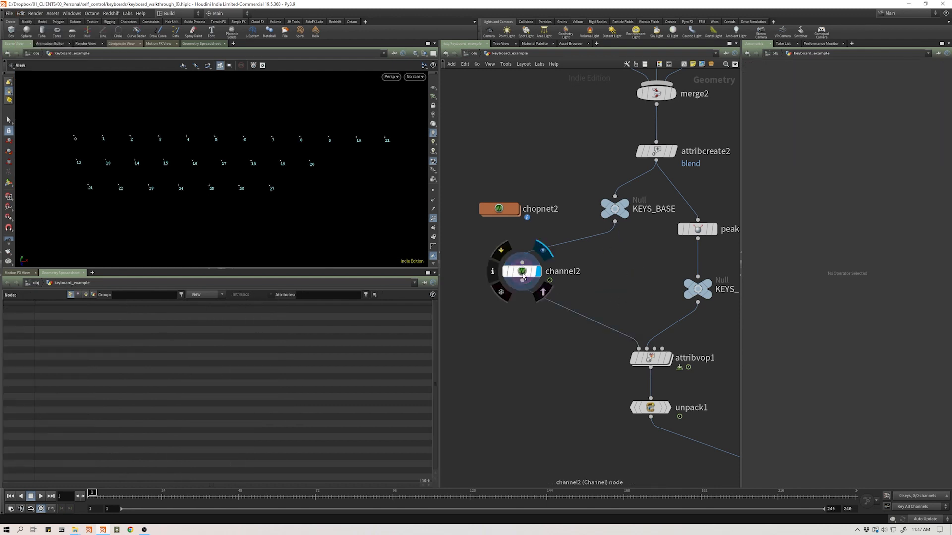
{"action": "left_click_drag", "start_coordinate": [521, 271], "coordinate": [585, 274]}
Open the attribvop1 network and examine how importpoint1 and the blend bind feed the mix1 node
{"action": "double_click", "coordinate": [562, 337]}
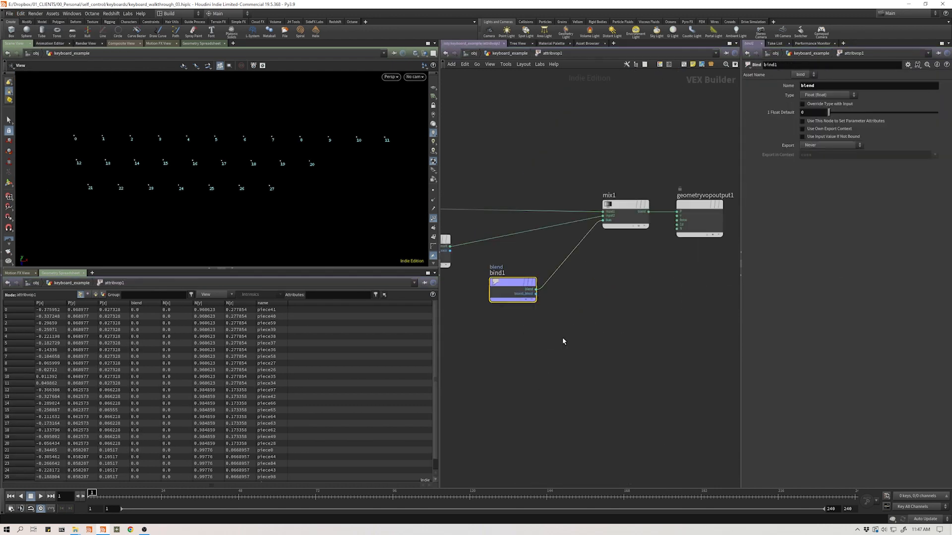
{"action": "scroll", "coordinate": [573, 342], "scroll_direction": "down", "scroll_amount": 2}
{"action": "middle_click_drag", "start_coordinate": [522, 345], "coordinate": [600, 348]}
{"action": "scroll", "coordinate": [563, 322], "scroll_direction": "up", "scroll_amount": 2}
{"action": "middle_click_drag", "start_coordinate": [564, 322], "coordinate": [522, 317]}
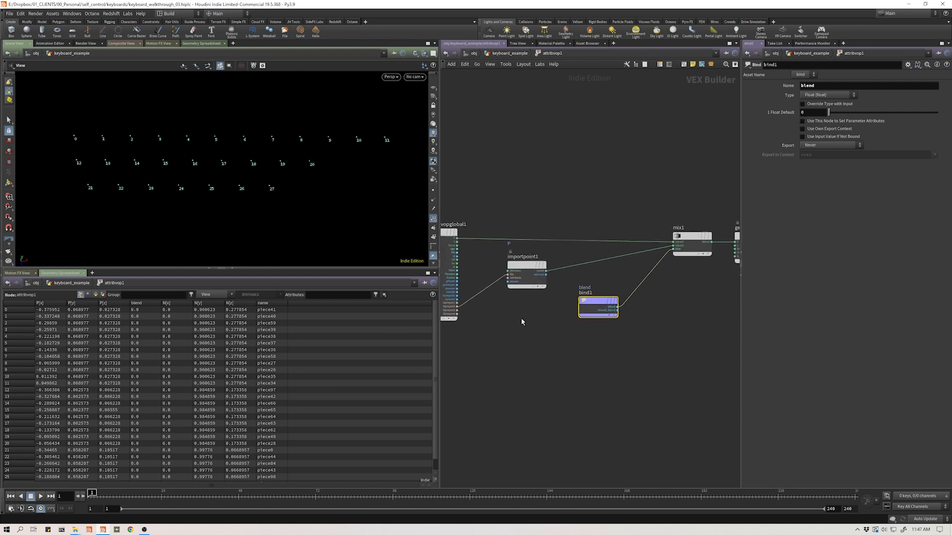
Examine the mix1 node's input1, input2 and bias connections in the attribvop1 network
{"action": "scroll", "coordinate": [521, 317], "scroll_direction": "down", "scroll_amount": 2}
{"action": "middle_click_drag", "start_coordinate": [479, 207], "coordinate": [491, 194]}
{"action": "scroll", "coordinate": [525, 279], "scroll_direction": "up", "scroll_amount": 6}
{"action": "middle_click_drag", "start_coordinate": [573, 354], "coordinate": [464, 334]}
{"action": "scroll", "coordinate": [564, 361], "scroll_direction": "up", "scroll_amount": 1}
{"action": "scroll", "coordinate": [563, 361], "scroll_direction": "down", "scroll_amount": 4}
{"action": "middle_click_drag", "start_coordinate": [602, 347], "coordinate": [523, 343]}
{"action": "scroll", "coordinate": [601, 265], "scroll_direction": "up", "scroll_amount": 5}
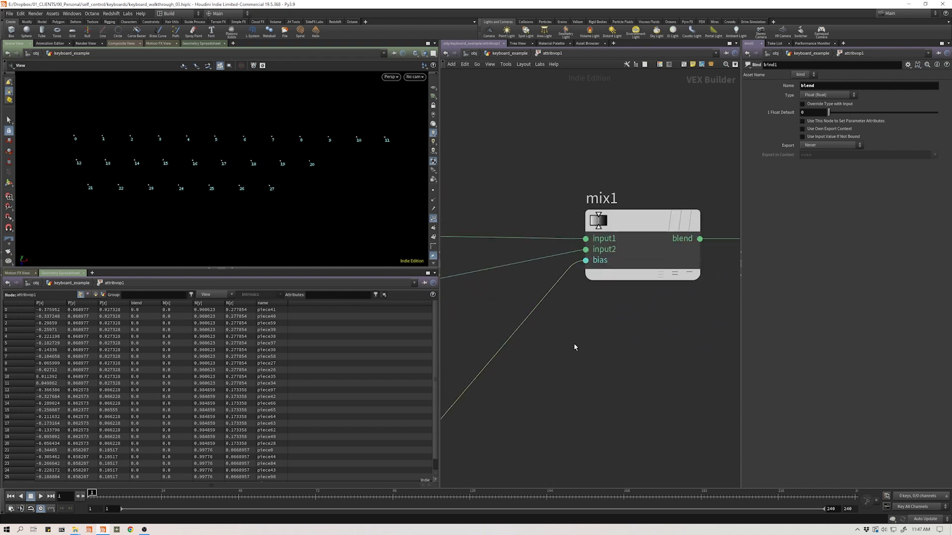
Delete the blend bind node that feeds mix1's bias input
{"action": "scroll", "coordinate": [593, 318], "scroll_direction": "down", "scroll_amount": 5}
{"action": "middle_click_drag", "start_coordinate": [593, 317], "coordinate": [629, 298]}
{"action": "left_click_drag", "start_coordinate": [622, 316], "coordinate": [527, 396]}
{"action": "key", "text": "Delete"}
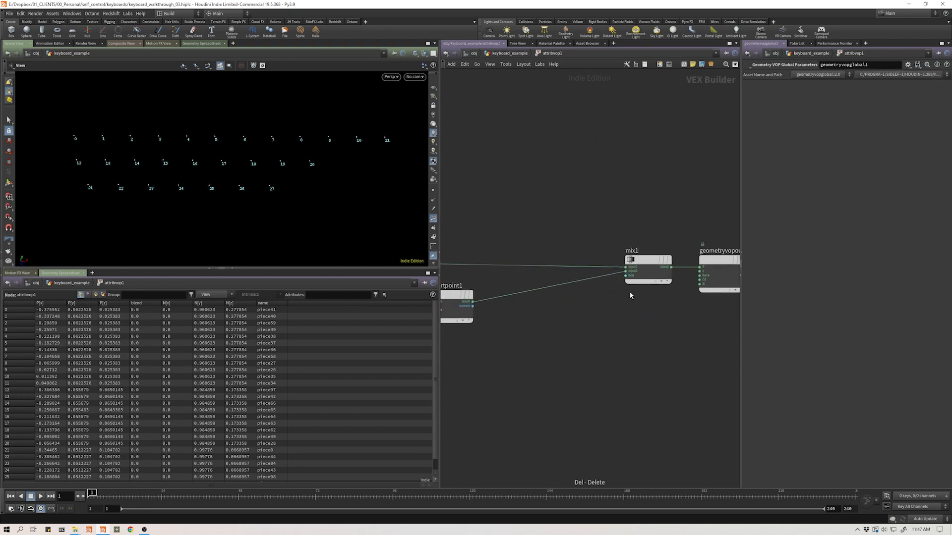
Add a Bind node named blend, wire its blend output into mix1's bias input, and return to the geometry network
{"action": "scroll", "coordinate": [617, 270], "scroll_direction": "up", "scroll_amount": 3}
{"action": "middle_click_drag", "start_coordinate": [512, 337], "coordinate": [552, 317]}
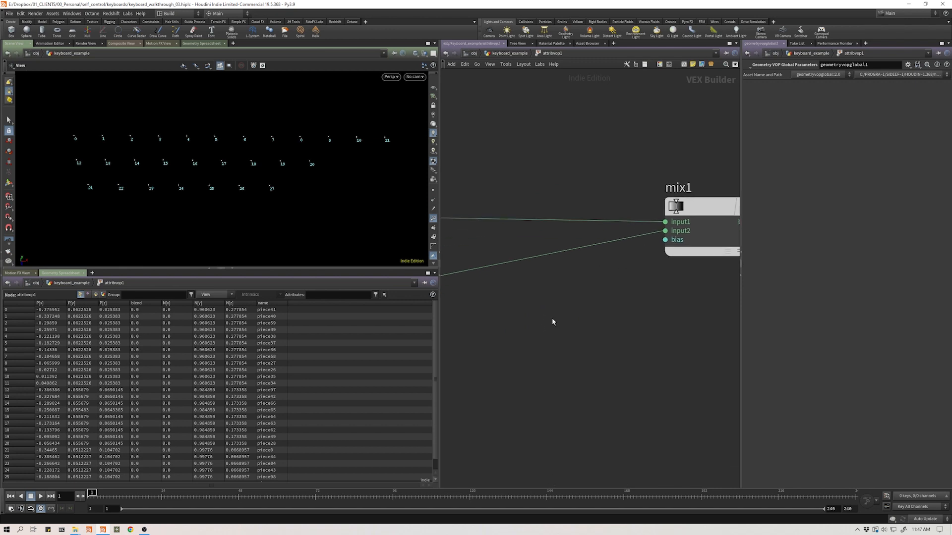
{"action": "key", "text": "Tab"}
{"action": "type", "text": "bi"}
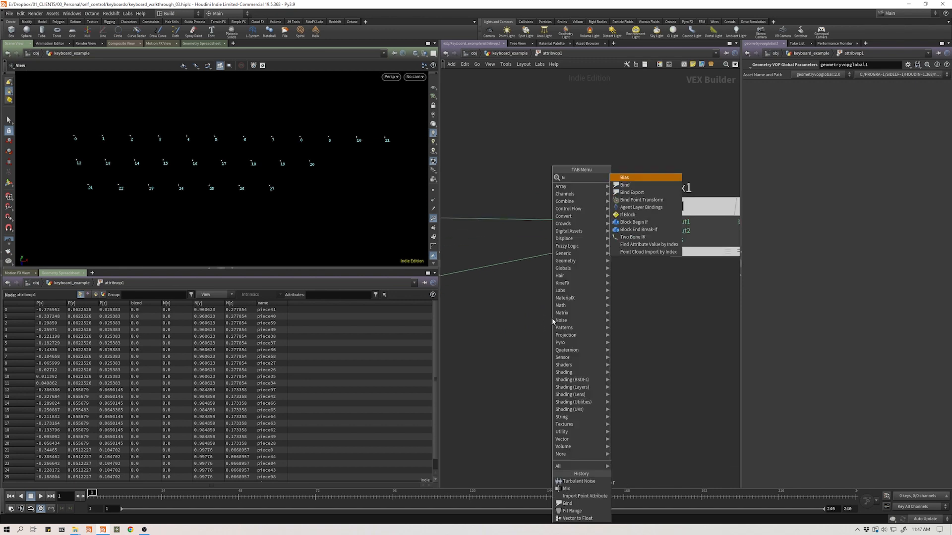
{"action": "key", "text": "Down"}
{"action": "key", "text": "Return"}
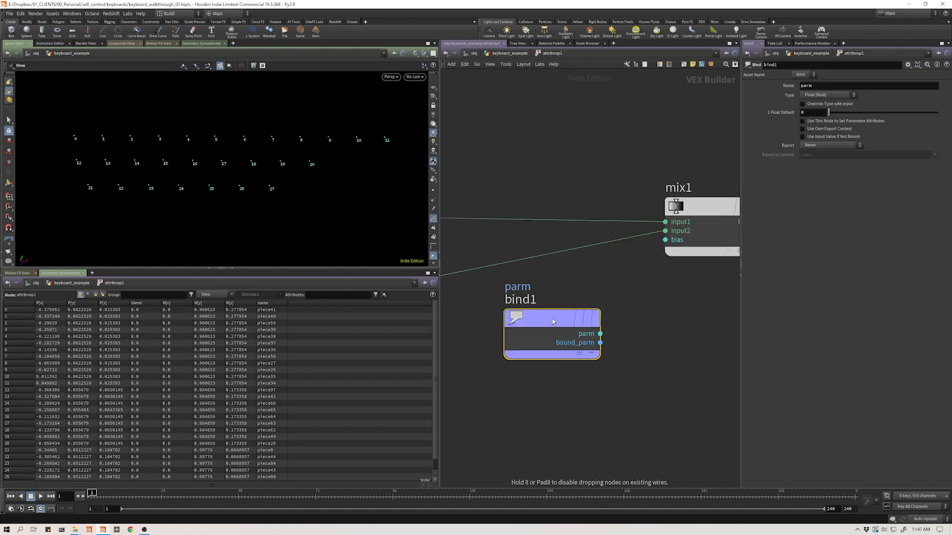
{"action": "left_click", "coordinate": [553, 322]}
{"action": "double_click", "coordinate": [822, 85]}
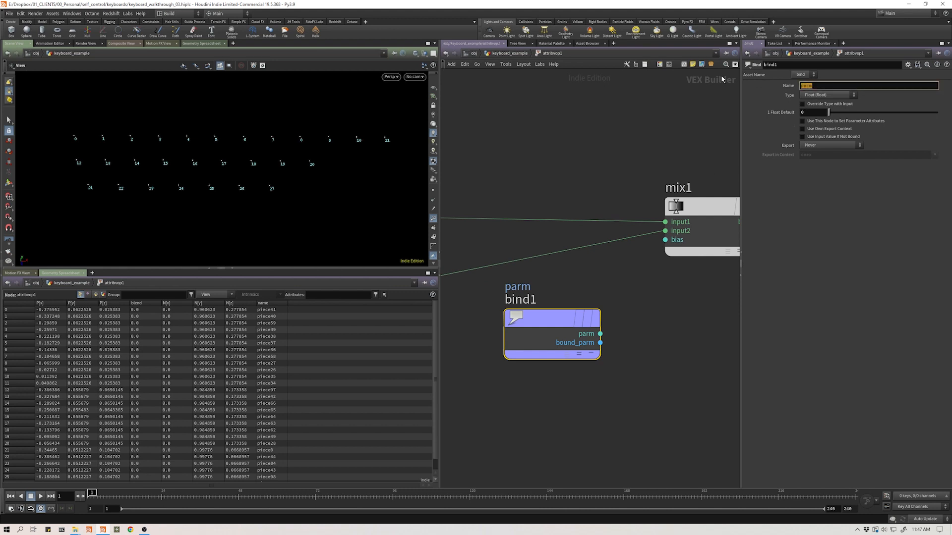
{"action": "type", "text": "blend"}
{"action": "key", "text": "Return"}
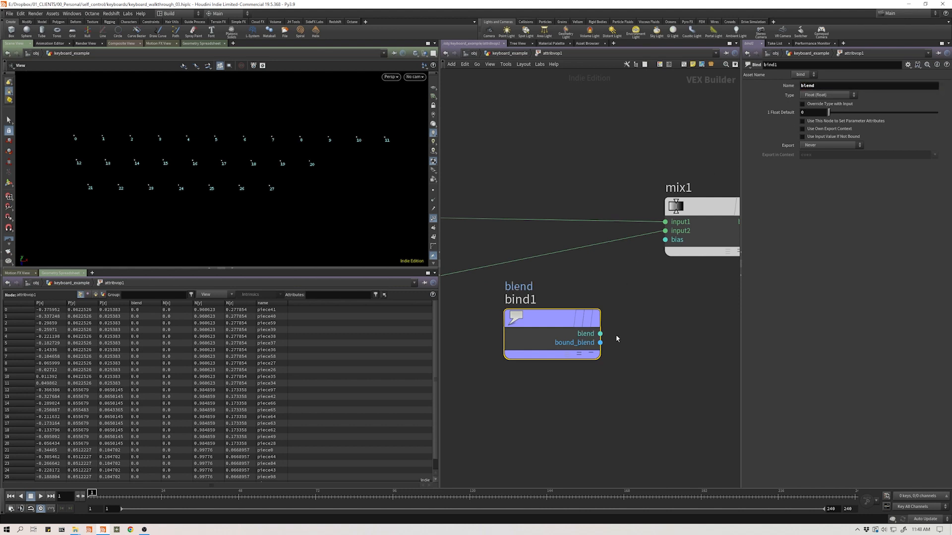
{"action": "left_click_drag", "start_coordinate": [600, 334], "coordinate": [665, 239]}
{"action": "key", "text": "u"}
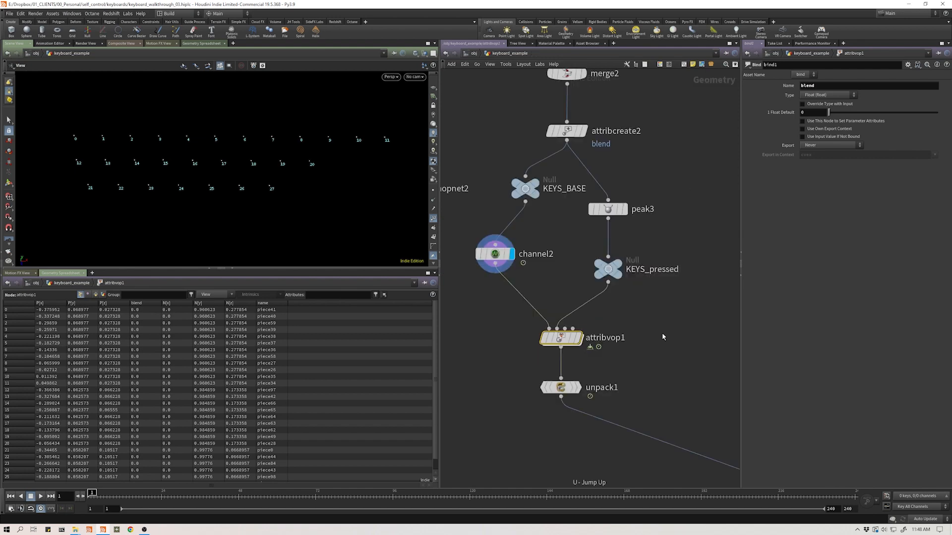
Display the unpack1 node's geometry and hide the point numbers in the viewport
{"action": "scroll", "coordinate": [638, 368], "scroll_direction": "down", "scroll_amount": 3}
{"action": "middle_click_drag", "start_coordinate": [638, 368], "coordinate": [542, 288]}
{"action": "key", "text": "r"}
{"action": "left_click_drag", "start_coordinate": [532, 290], "coordinate": [473, 307]}
{"action": "middle_click_drag", "start_coordinate": [483, 352], "coordinate": [546, 390]}
{"action": "scroll", "coordinate": [545, 388], "scroll_direction": "down", "scroll_amount": 3}
{"action": "left_click", "coordinate": [433, 218]}
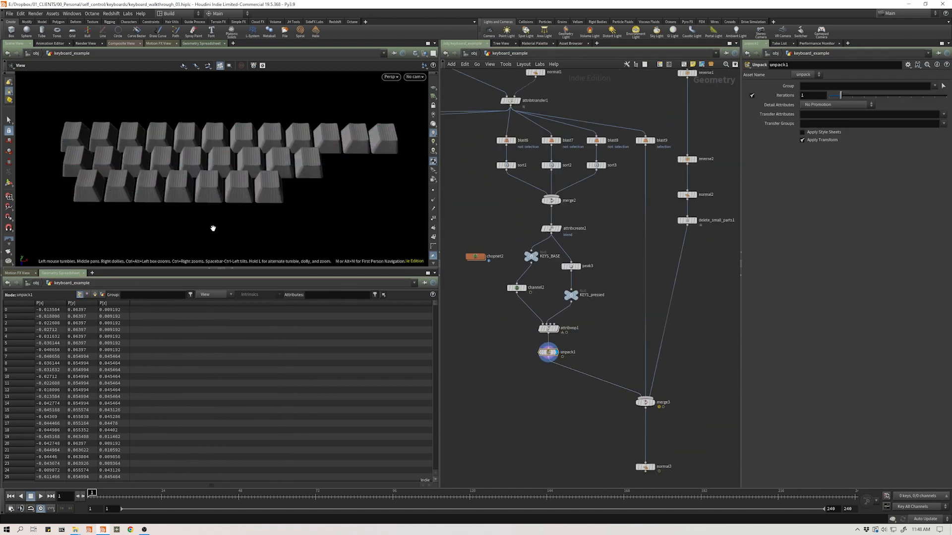
Show chopnet2's channels in the Motion FX View and turn on Intercept Mode
{"action": "left_click", "coordinate": [19, 274]}
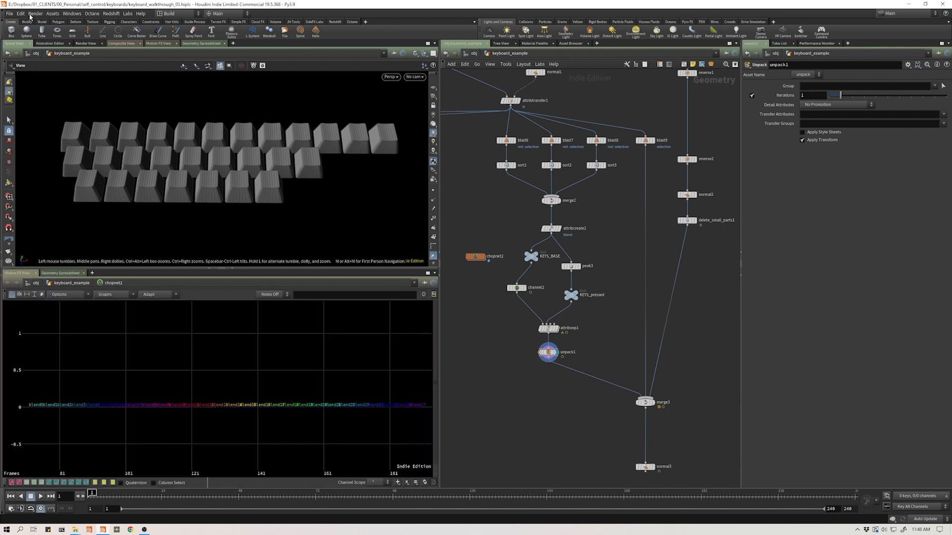
{"action": "left_click", "coordinate": [21, 14]}
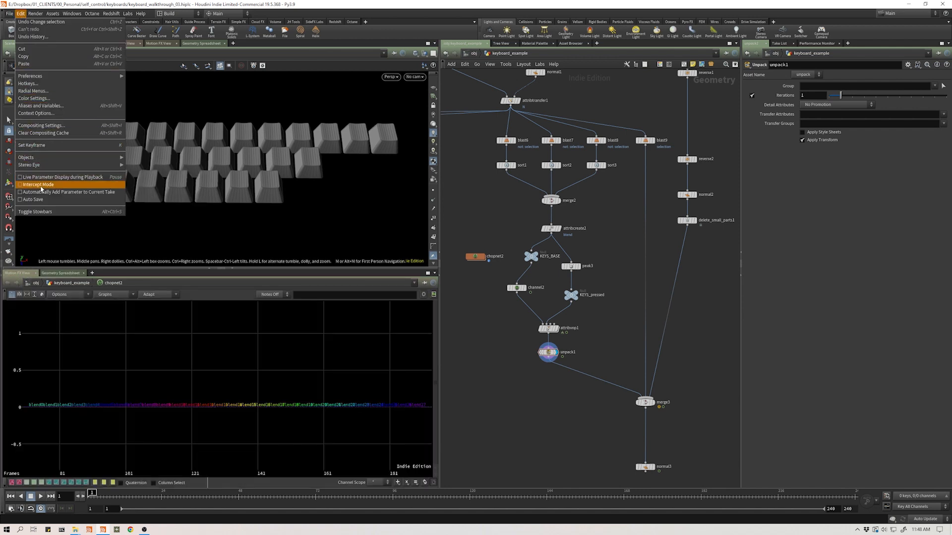
{"action": "left_click", "coordinate": [174, 274]}
Test a range of letter keys while watching the keycaps in the viewport and the blend channels in the graph
{"action": "key", "text": "a"}
{"action": "key", "text": "d"}
{"action": "key", "text": "f"}
{"action": "key", "text": "q"}
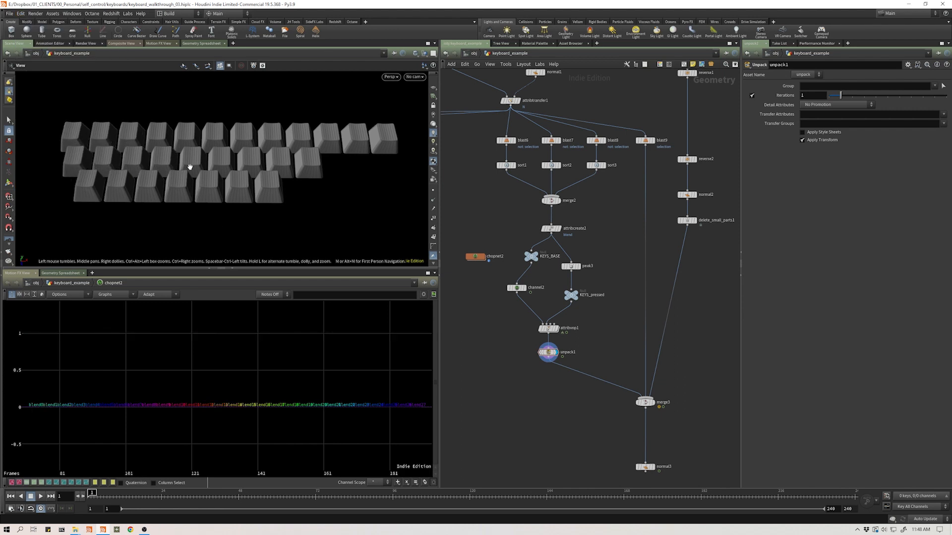
{"action": "key", "text": "l"}
{"action": "key", "text": "j"}
{"action": "key", "text": "k"}
{"action": "key", "text": "i"}
{"action": "key", "text": "n"}
{"action": "key", "text": "u"}
{"action": "key", "text": "w"}
{"action": "key", "text": "n"}
{"action": "key", "text": "i"}
{"action": "key", "text": "o"}
{"action": "key", "text": "v"}
{"action": "key", "text": "n"}
{"action": "key", "text": "p"}
Open the chopnet2 network and turn off Intercept Mode
{"action": "mouse_move", "coordinate": [536, 410]}
{"action": "middle_mouse_down"}
{"action": "mouse_move", "coordinate": [511, 378]}
{"action": "mouse_move", "coordinate": [538, 409]}
{"action": "middle_mouse_up"}
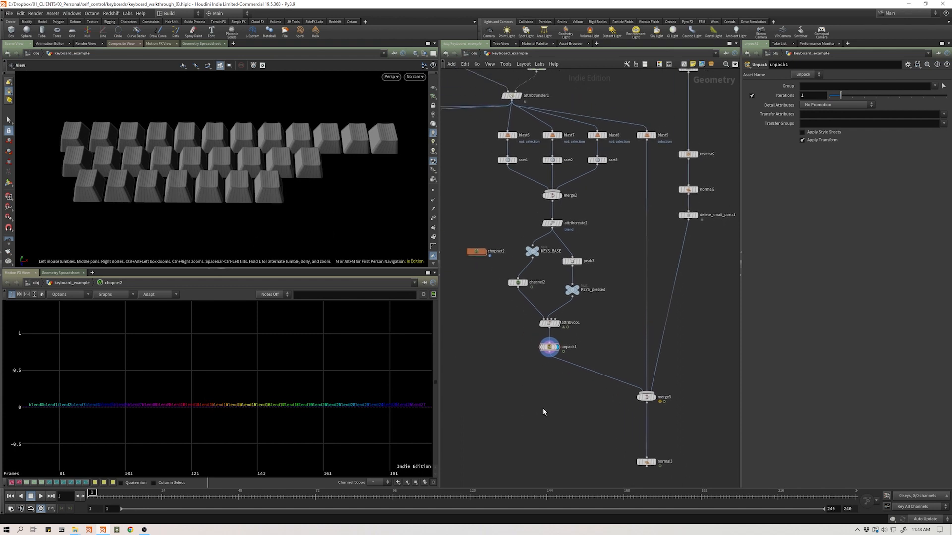
{"action": "double_click", "coordinate": [479, 252]}
{"action": "key", "text": "h"}
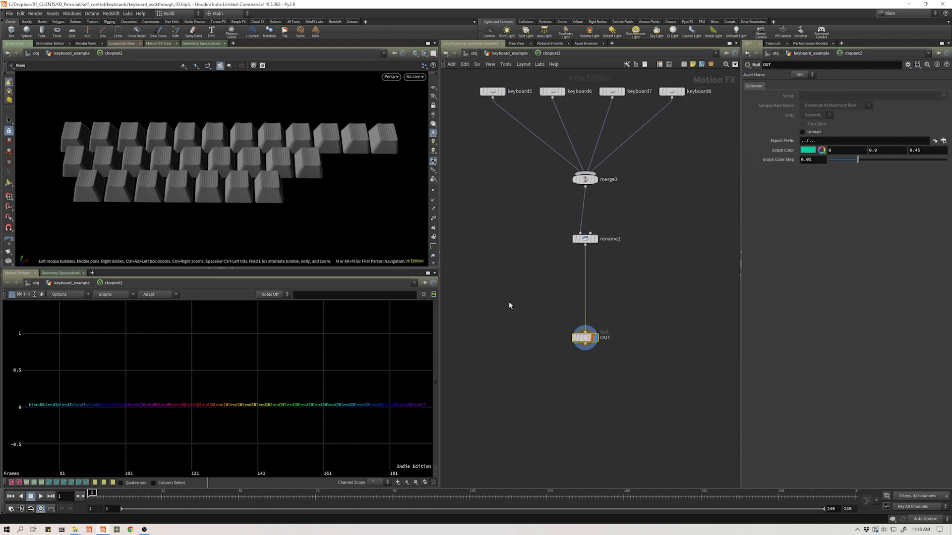
{"action": "left_click", "coordinate": [21, 13]}
{"action": "left_click", "coordinate": [38, 185]}
{"action": "middle_click_drag", "start_coordinate": [508, 309], "coordinate": [505, 322]}
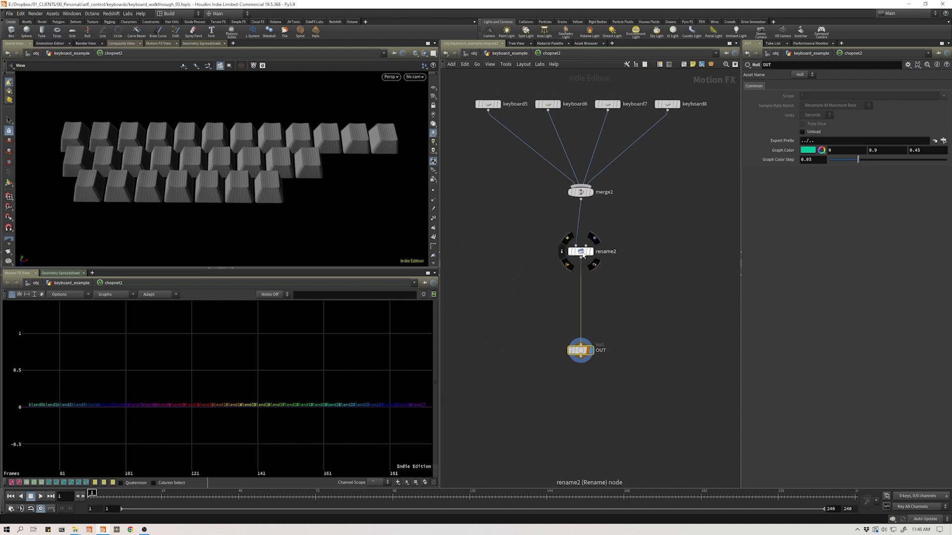
Add a Record node and insert it between rename2 and the OUT null
{"action": "left_click_drag", "start_coordinate": [579, 252], "coordinate": [579, 241]}
{"action": "left_click", "coordinate": [539, 275]}
{"action": "key", "text": "Tab"}
{"action": "type", "text": "rec"}
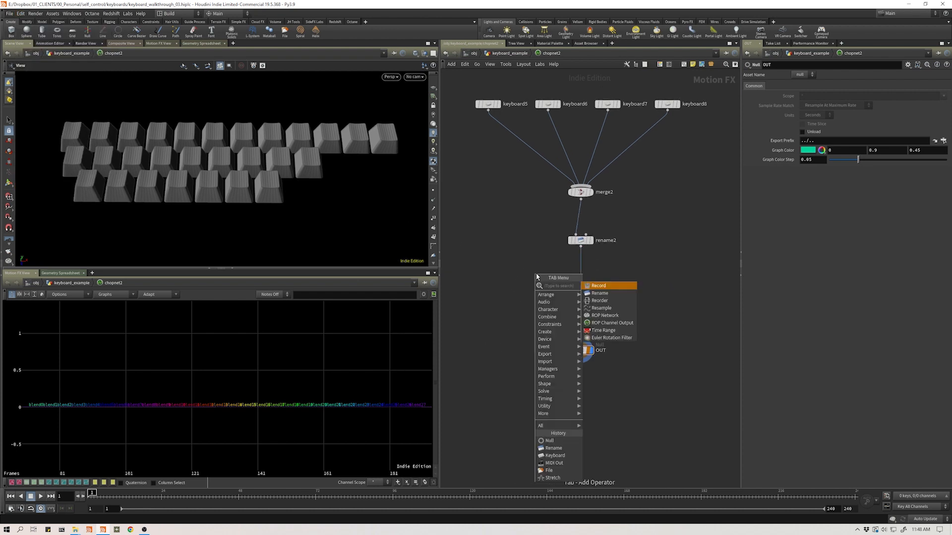
{"action": "key", "text": "Return"}
{"action": "scroll", "coordinate": [536, 277], "scroll_direction": "up", "scroll_amount": 5}
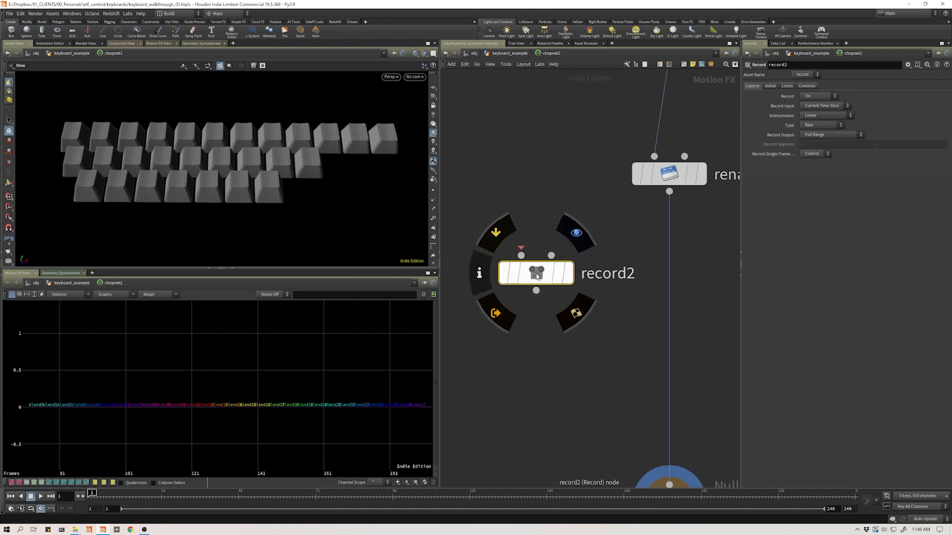
{"action": "left_click_drag", "start_coordinate": [544, 275], "coordinate": [672, 296]}
{"action": "key", "text": "l"}
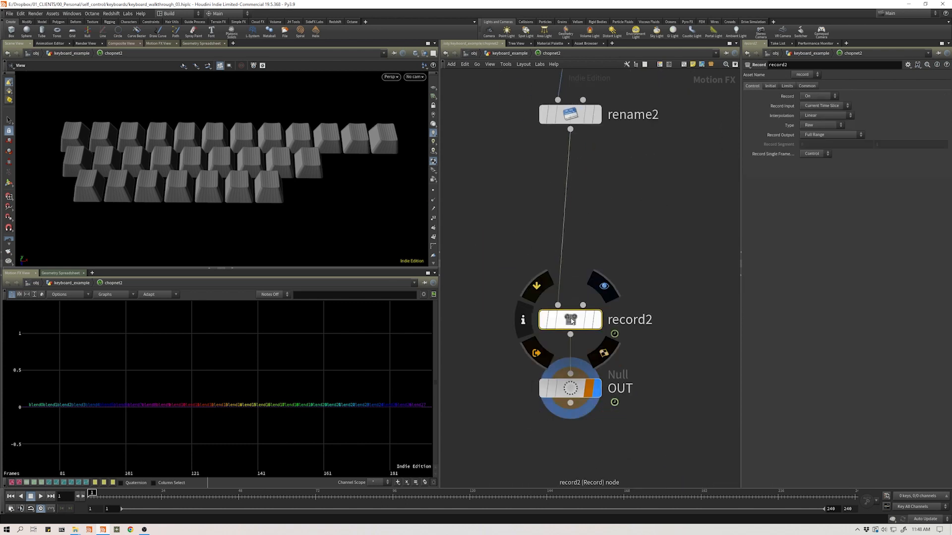
{"action": "left_click_drag", "start_coordinate": [570, 319], "coordinate": [570, 236]}
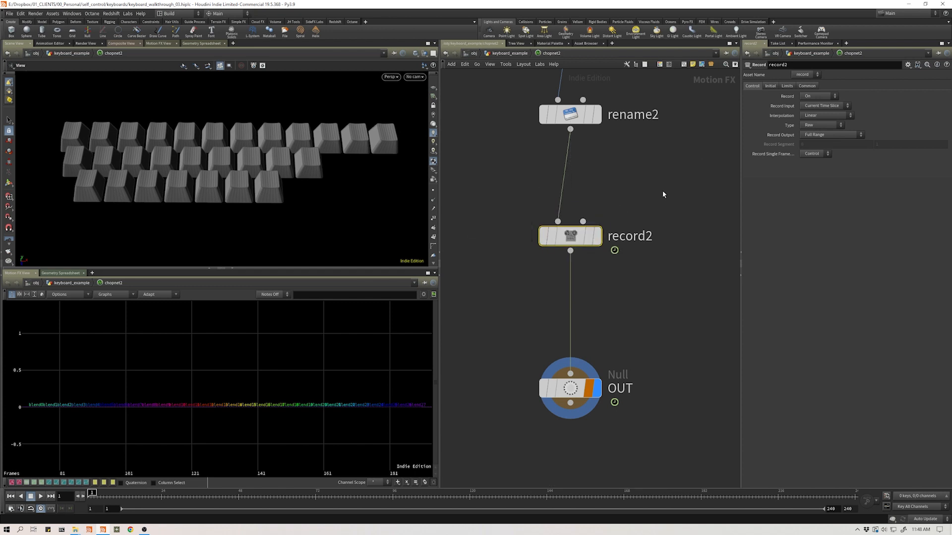
Set the timeline playback mode to Play Once and scrub the Motion FX graph to frame 29
{"action": "scroll", "coordinate": [662, 190], "scroll_direction": "up", "scroll_amount": 1}
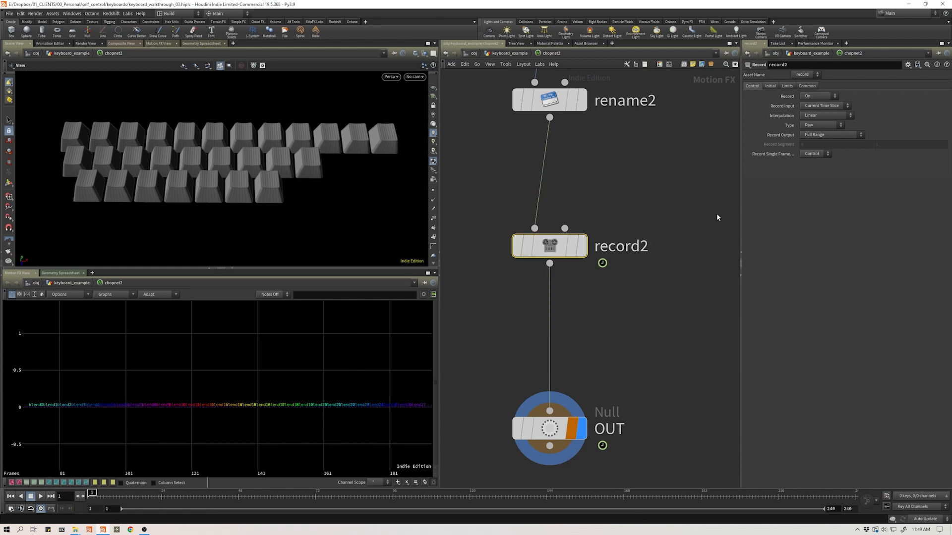
{"action": "scroll", "coordinate": [120, 389], "scroll_direction": "down", "scroll_amount": 1}
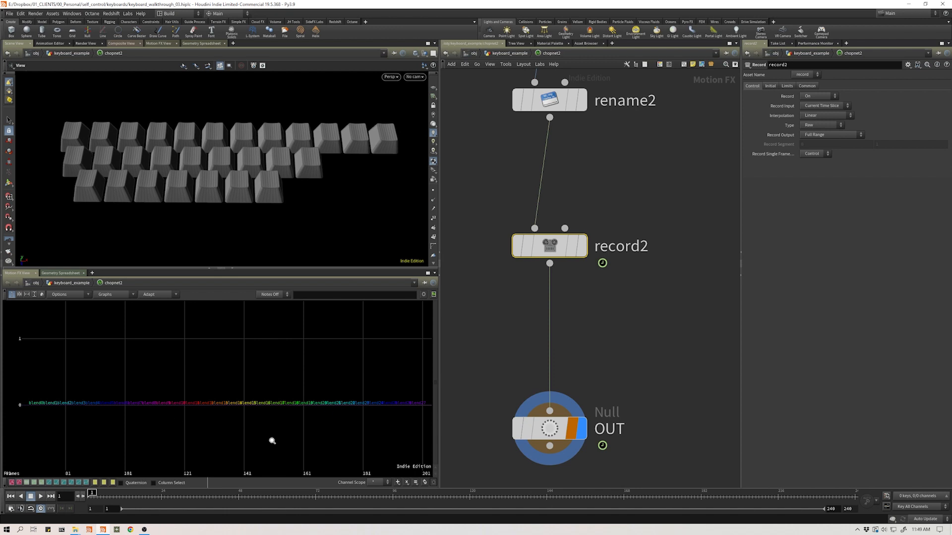
{"action": "scroll", "coordinate": [273, 440], "scroll_direction": "down", "scroll_amount": 8}
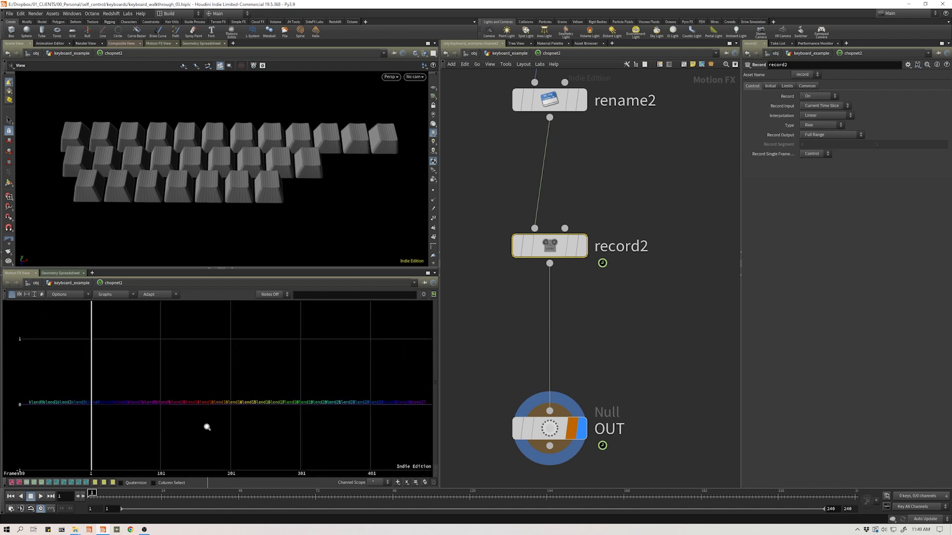
{"action": "right_click_drag", "start_coordinate": [207, 427], "coordinate": [137, 415]}
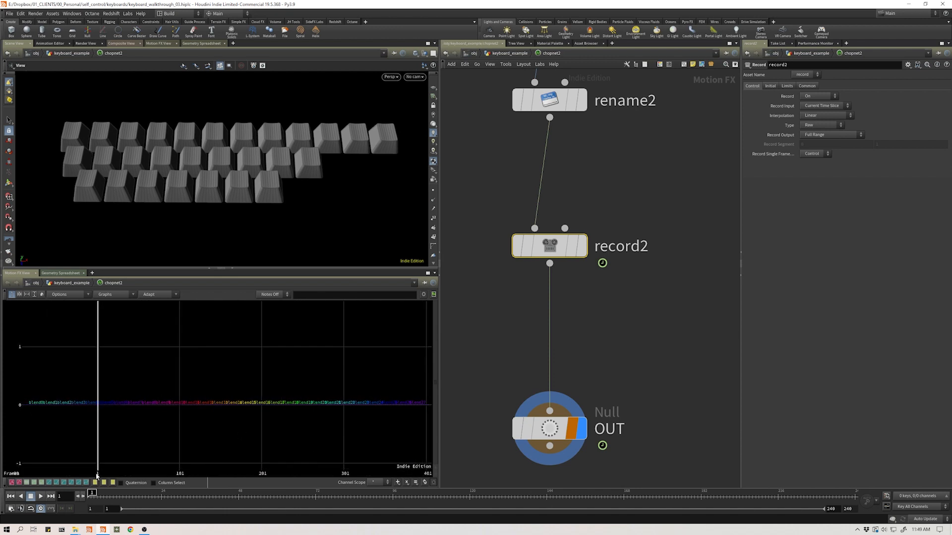
{"action": "left_click", "coordinate": [31, 509]}
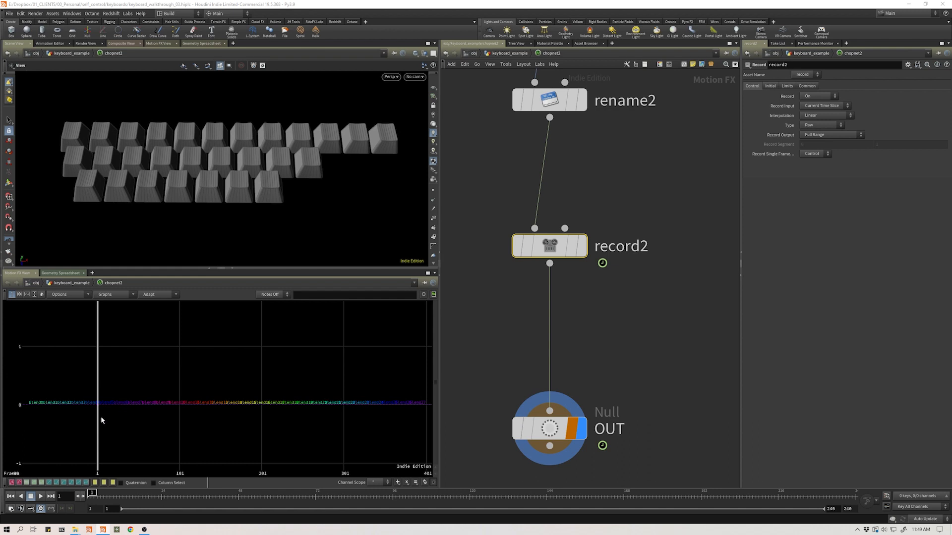
{"action": "left_click_drag", "start_coordinate": [99, 421], "coordinate": [121, 430]}
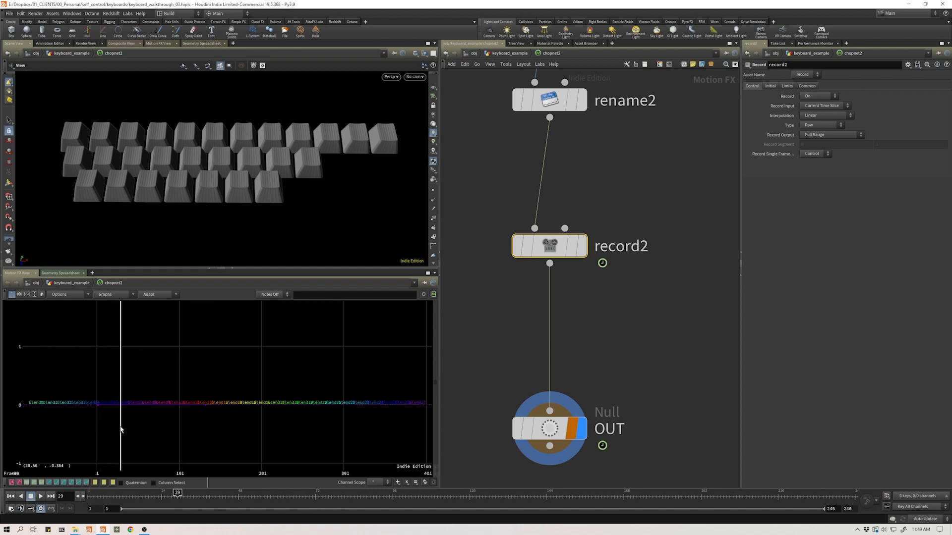
{"action": "left_click", "coordinate": [31, 509]}
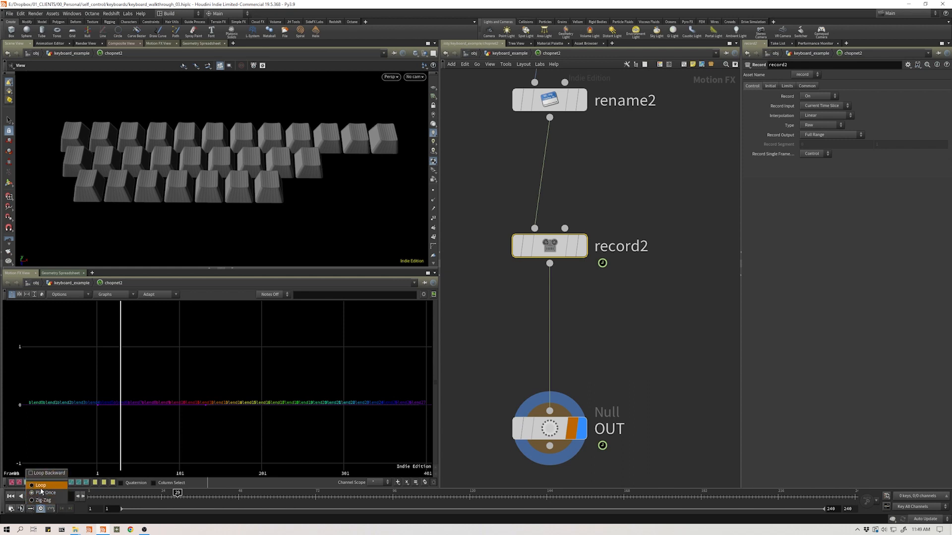
{"action": "left_click", "coordinate": [38, 494]}
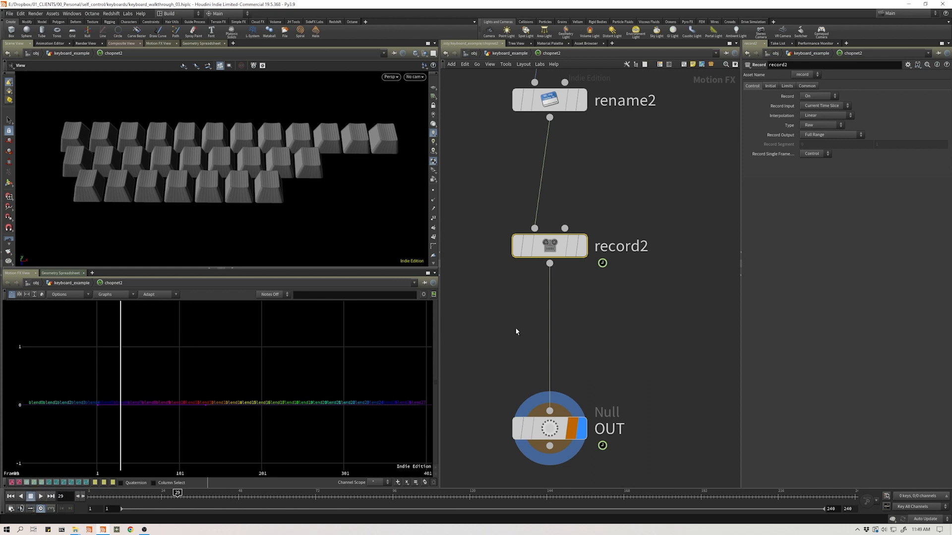
Turn on Intercept Mode and start playback from frame 1
{"action": "left_click", "coordinate": [20, 14]}
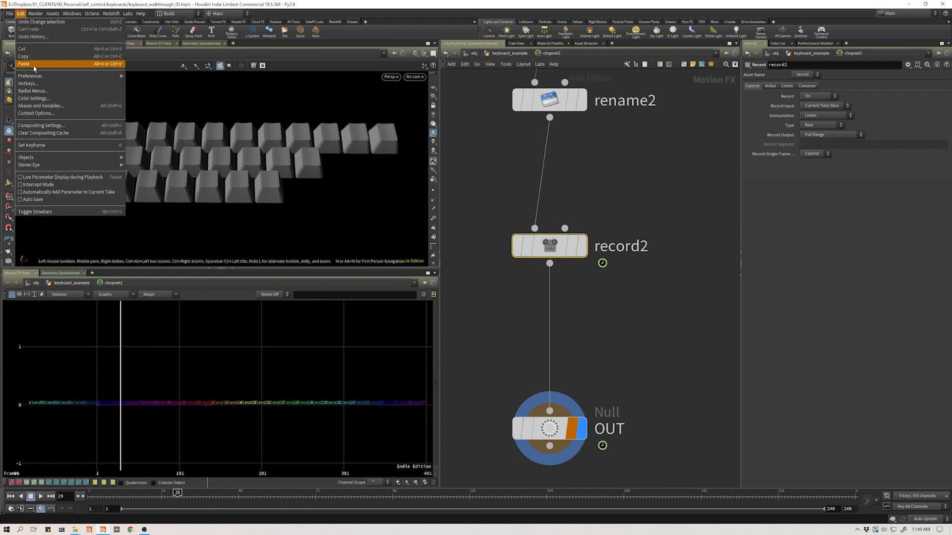
{"action": "left_click", "coordinate": [49, 178]}
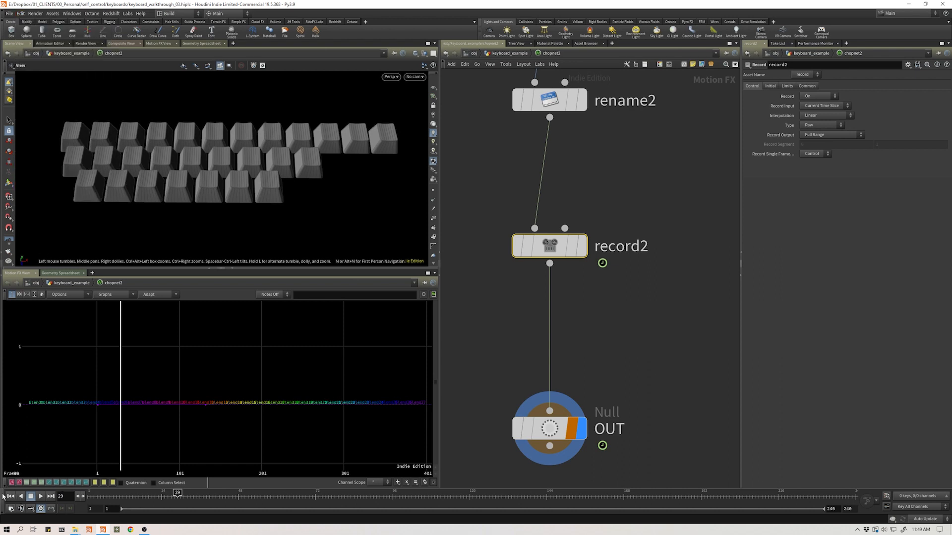
{"action": "left_click", "coordinate": [11, 497]}
{"action": "left_click", "coordinate": [40, 496]}
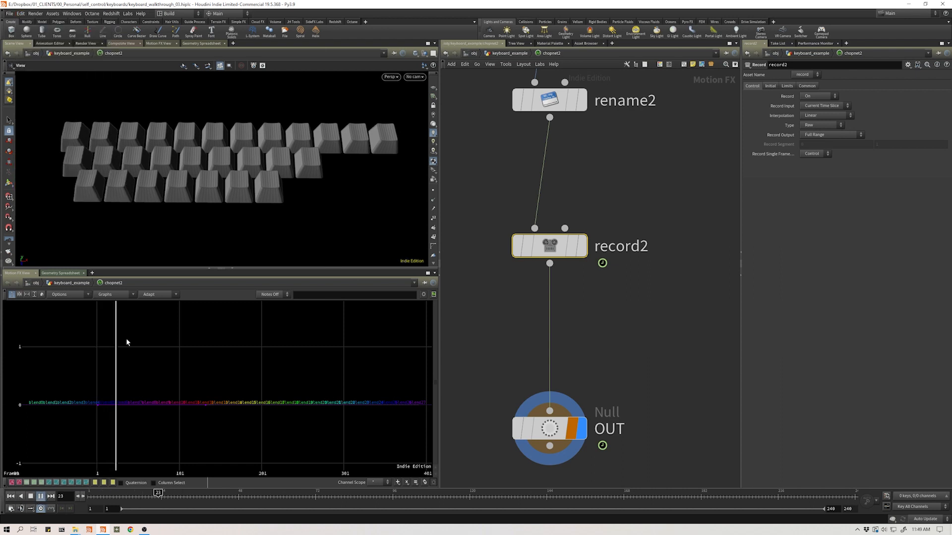
Record a varied run of letter-key presses until playback ends at frame 240, and inspect the recorded blend curves
{"action": "key", "text": "s"}
{"action": "key", "text": "a"}
{"action": "key", "text": "v"}
{"action": "key", "text": "o"}
{"action": "key", "text": "v"}
{"action": "key", "text": "k"}
{"action": "key", "text": "o"}
{"action": "key", "text": "p"}
{"action": "key", "text": "f"}
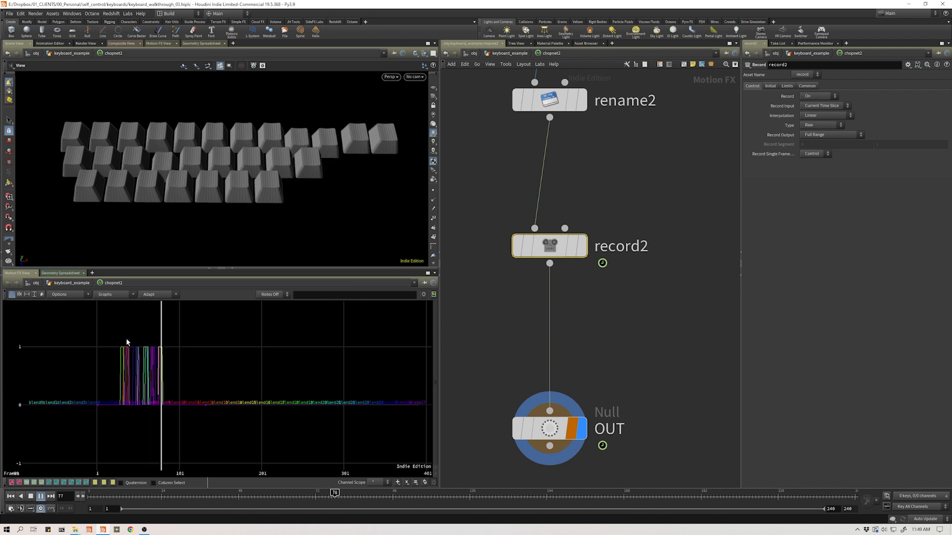
{"action": "key", "text": "i"}
{"action": "key", "text": "o"}
{"action": "key", "text": "u"}
{"action": "key", "text": "i"}
{"action": "key", "text": "o"}
{"action": "key", "text": "s"}
{"action": "key", "text": "k"}
{"action": "key", "text": "f"}
{"action": "key", "text": "j"}
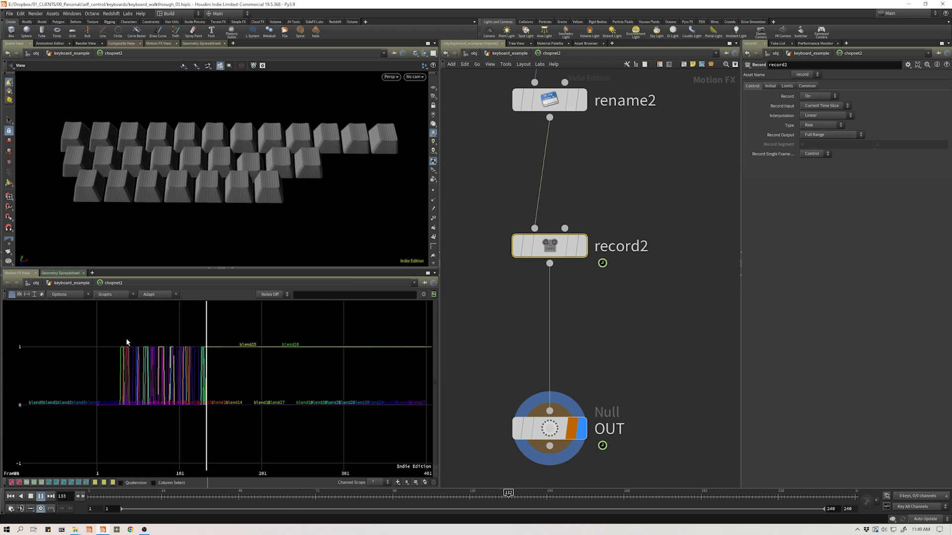
{"action": "key", "text": "n"}
{"action": "key", "text": "i"}
{"action": "key", "text": "o"}
{"action": "key", "text": "a"}
{"action": "key", "text": "d"}
{"action": "key", "text": "n"}
{"action": "key", "text": "i"}
{"action": "key", "text": "o"}
{"action": "key", "text": "p"}
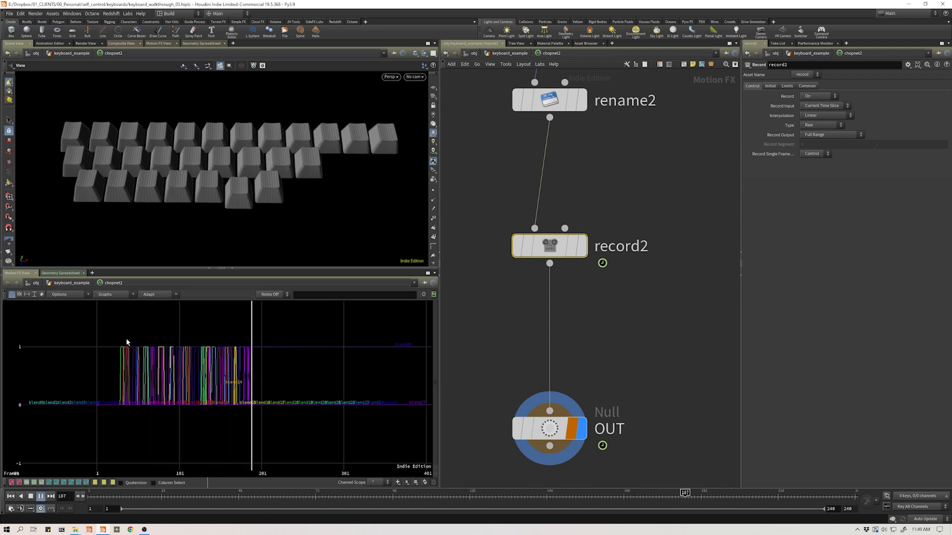
{"action": "key", "text": "i"}
{"action": "key", "text": "o"}
{"action": "key", "text": "p"}
{"action": "key", "text": "v"}
{"action": "key", "text": "a"}
{"action": "key", "text": "s"}
{"action": "key", "text": "u"}
{"action": "key", "text": "i"}
{"action": "key", "text": "o"}
{"action": "key", "text": "n"}
{"action": "key", "text": "i"}
{"action": "key", "text": "o"}
{"action": "key", "text": "p"}
{"action": "key", "text": "v"}
{"action": "key", "text": "a"}
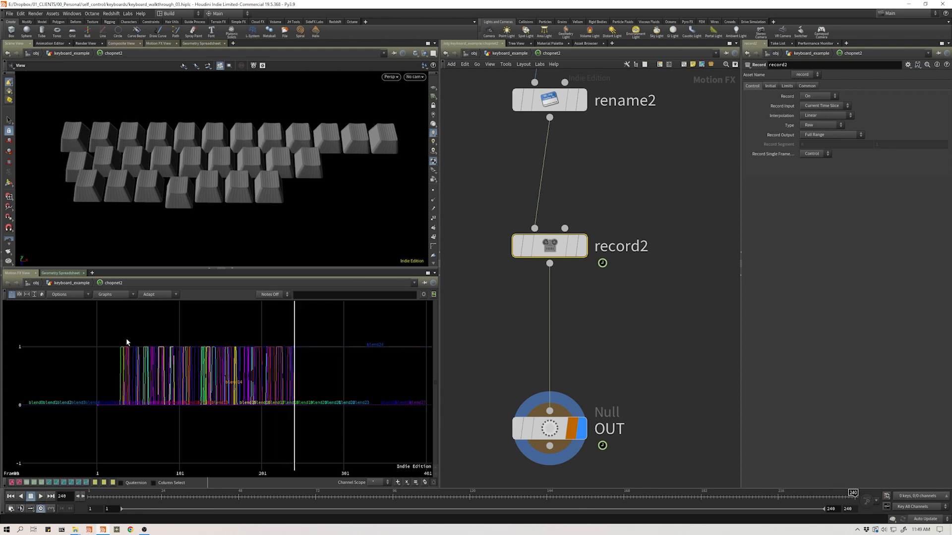
{"action": "key", "text": "u"}
{"action": "key", "text": "i"}
{"action": "key", "text": "e"}
{"action": "right_click_drag", "start_coordinate": [208, 386], "coordinate": [339, 374]}
{"action": "middle_click_drag", "start_coordinate": [338, 374], "coordinate": [54, 370]}
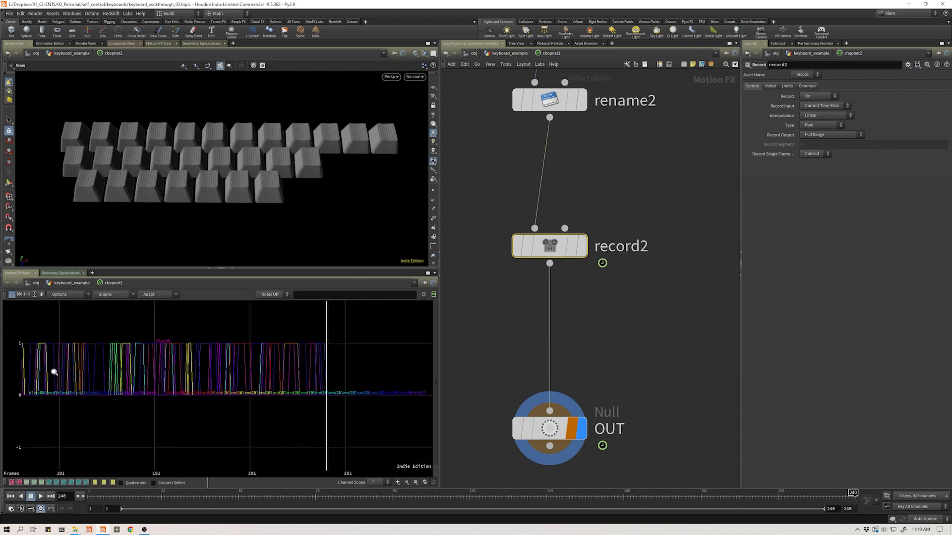
Play the timeline from frame 1 over the recorded take, stop around frame 47 and scrub back before the start
{"action": "right_click_drag", "start_coordinate": [262, 390], "coordinate": [109, 375]}
{"action": "middle_click_drag", "start_coordinate": [110, 375], "coordinate": [183, 380]}
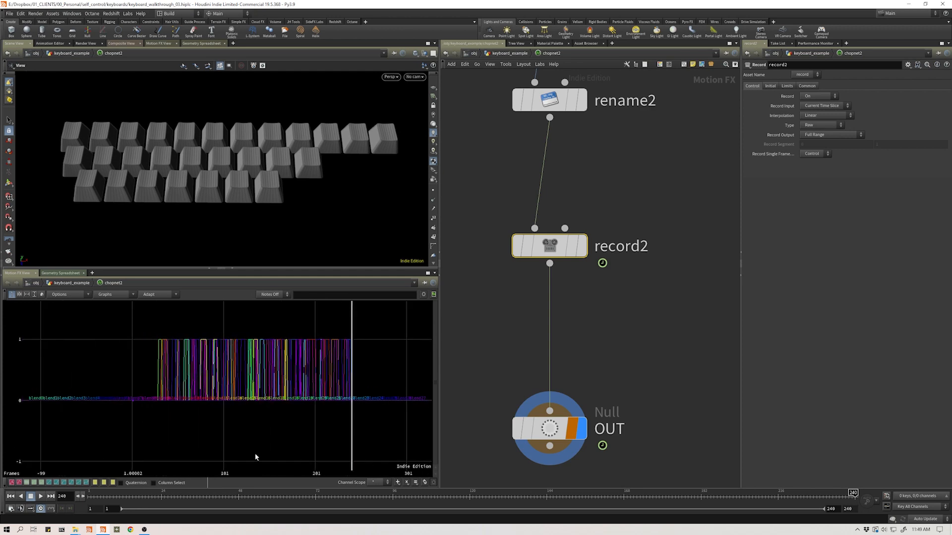
{"action": "left_click", "coordinate": [10, 497]}
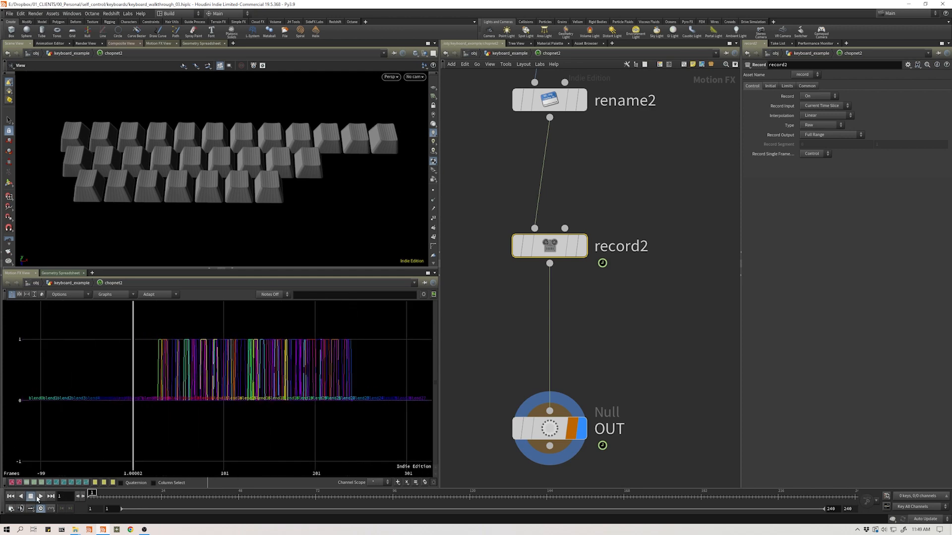
{"action": "left_click", "coordinate": [39, 496]}
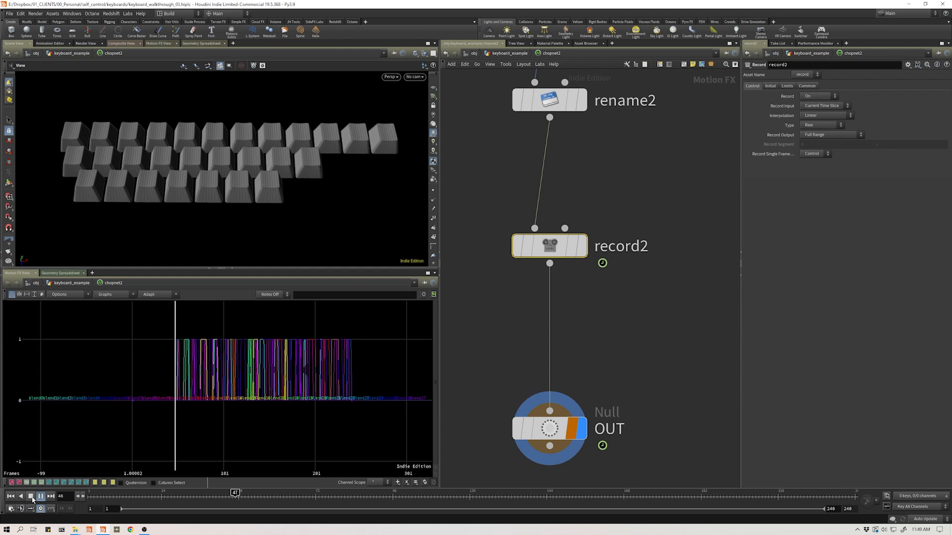
{"action": "left_click", "coordinate": [31, 497]}
{"action": "left_click_drag", "start_coordinate": [181, 452], "coordinate": [84, 472]}
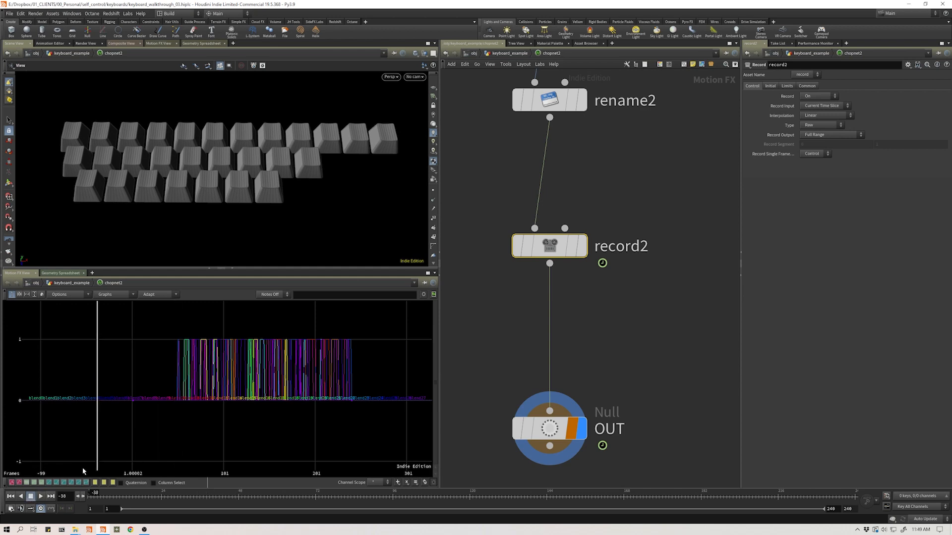
Record new letter-key presses over the old take from the start of the timeline to frame 160, and return to frame 5
{"action": "left_click", "coordinate": [42, 497]}
{"action": "left_click", "coordinate": [9, 497]}
{"action": "left_click", "coordinate": [40, 497]}
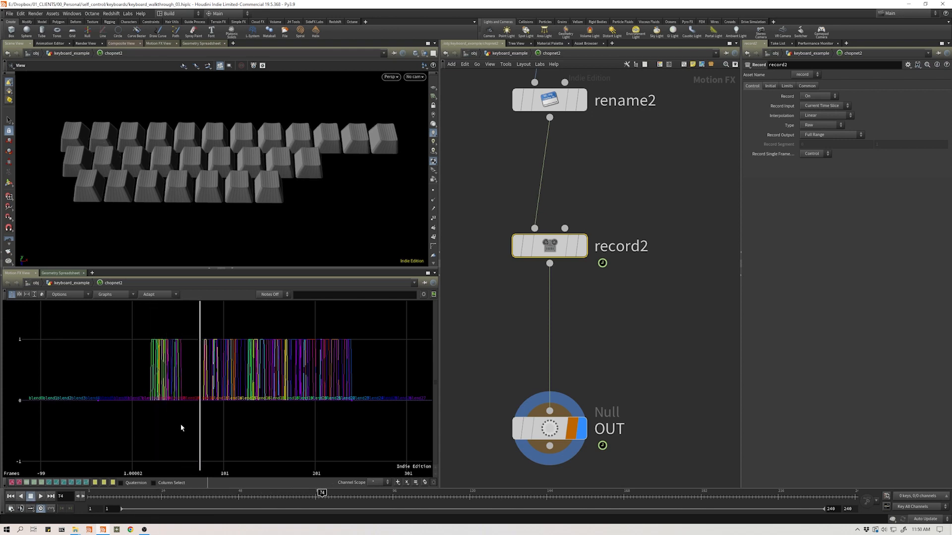
{"action": "left_click_drag", "start_coordinate": [200, 439], "coordinate": [147, 447]}
{"action": "left_click", "coordinate": [40, 499]}
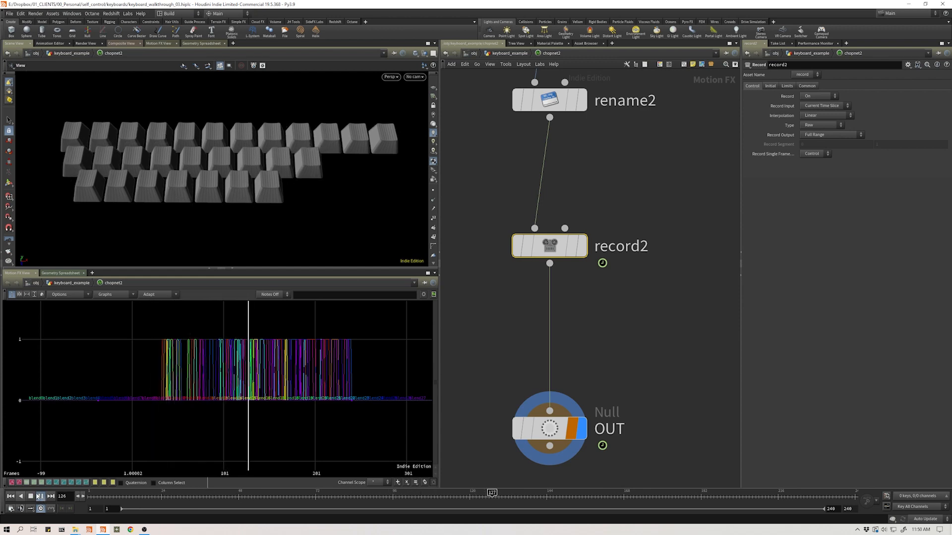
{"action": "left_click", "coordinate": [40, 497]}
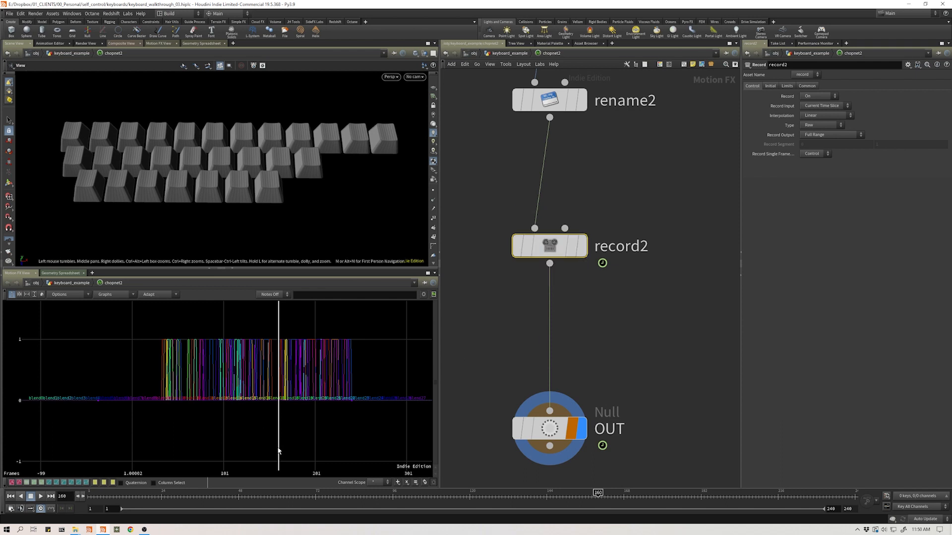
{"action": "left_click_drag", "start_coordinate": [278, 451], "coordinate": [138, 443]}
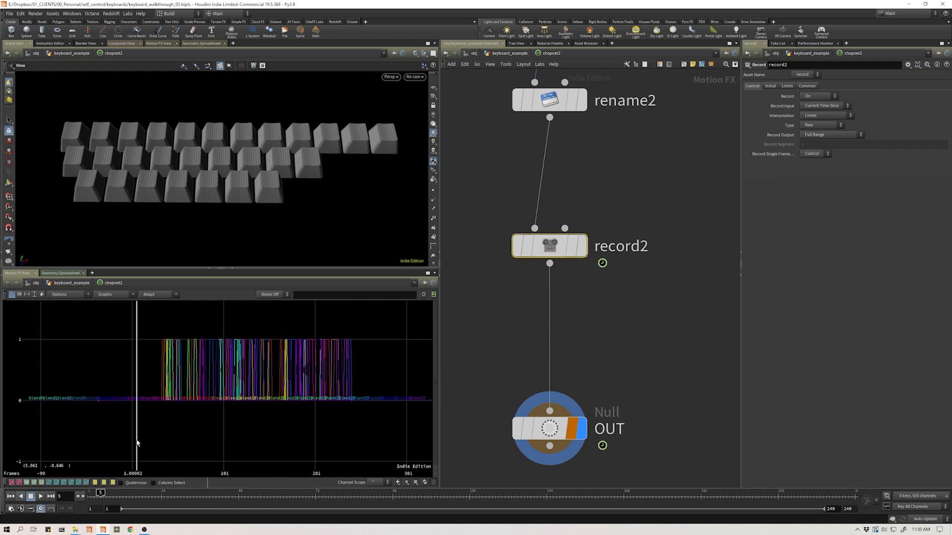
Set record2's Record parameter to Off and move the node closer to rename2
{"action": "left_click", "coordinate": [818, 96]}
{"action": "left_click", "coordinate": [810, 96]}
{"action": "mouse_move", "coordinate": [542, 258]}
{"action": "left_mouse_down"}
{"action": "mouse_move", "coordinate": [542, 243]}
{"action": "mouse_move", "coordinate": [542, 270]}
{"action": "mouse_move", "coordinate": [551, 243]}
{"action": "left_mouse_up"}
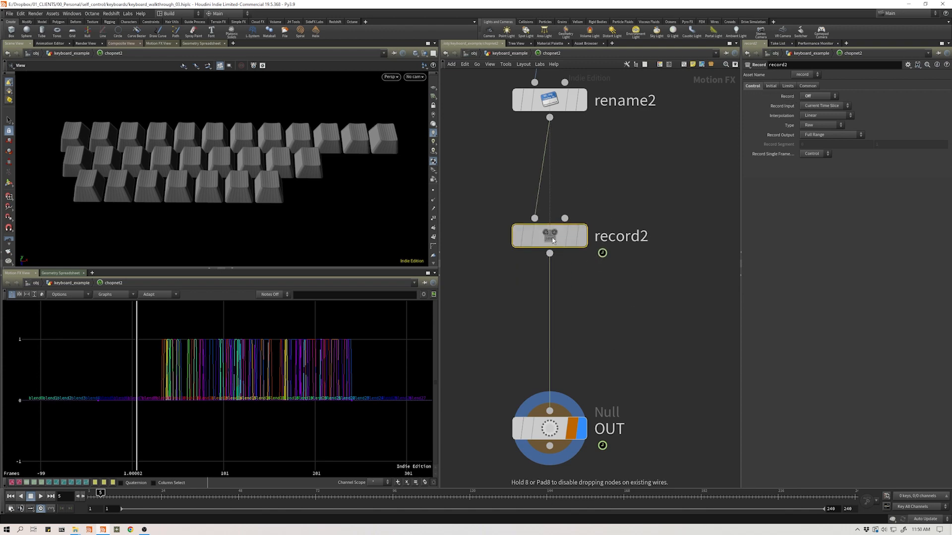
{"action": "mouse_move", "coordinate": [552, 242]}
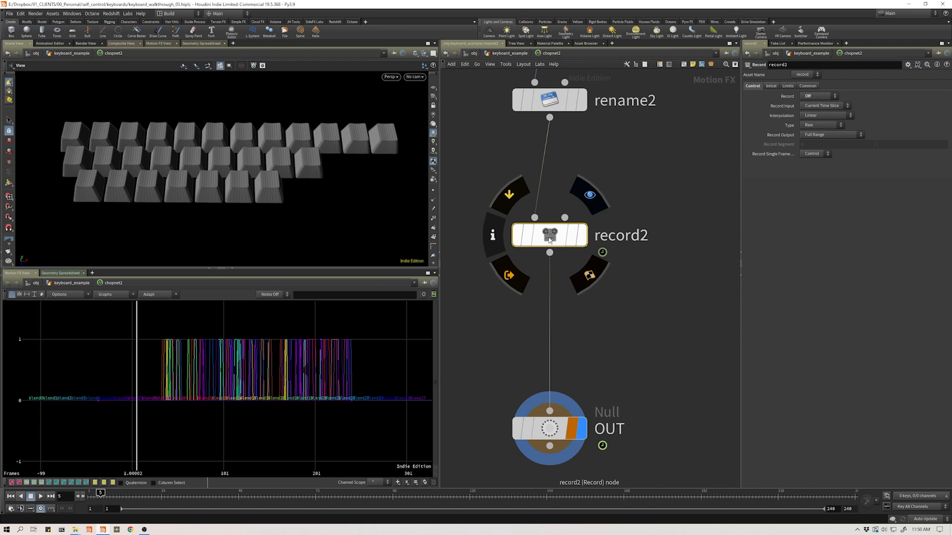
{"action": "left_click_drag", "start_coordinate": [535, 232], "coordinate": [535, 214]}
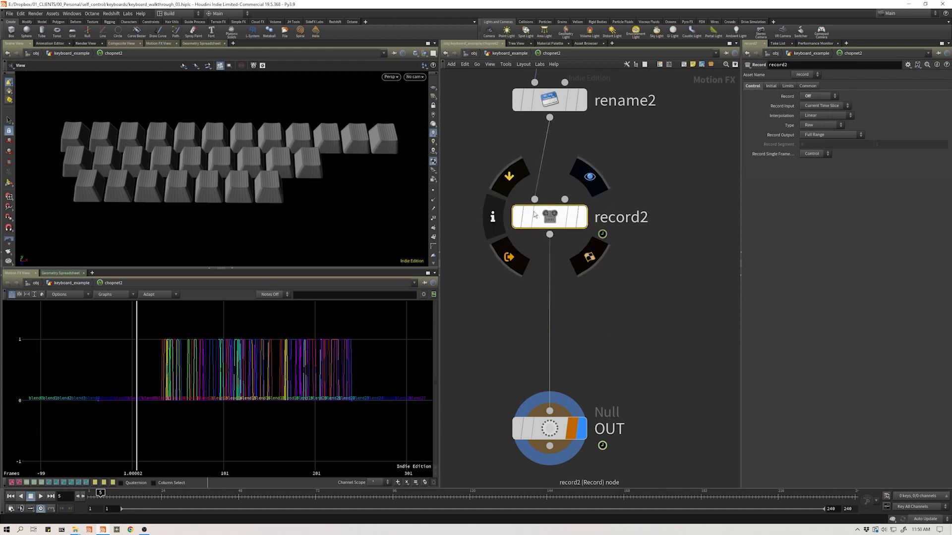
Examine the file formats offered for saving record2's data channels, and leave without saving
{"action": "right_click", "coordinate": [554, 223]}
{"action": "mouse_move", "coordinate": [595, 276]}
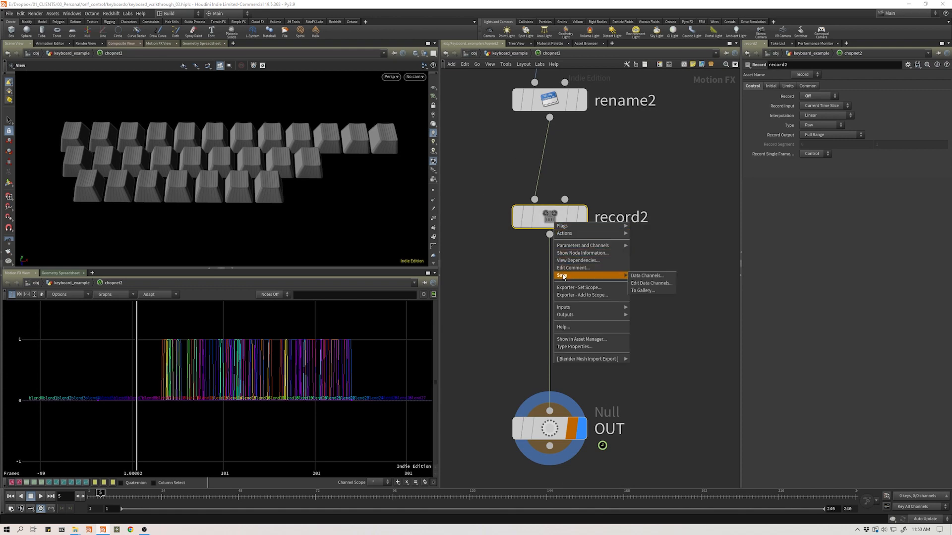
{"action": "left_click", "coordinate": [641, 276]}
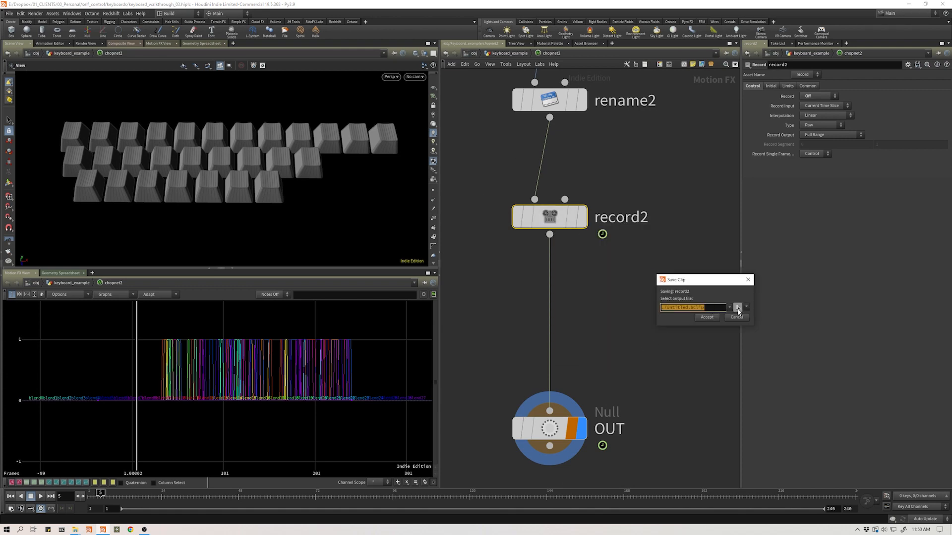
{"action": "left_click", "coordinate": [738, 308]}
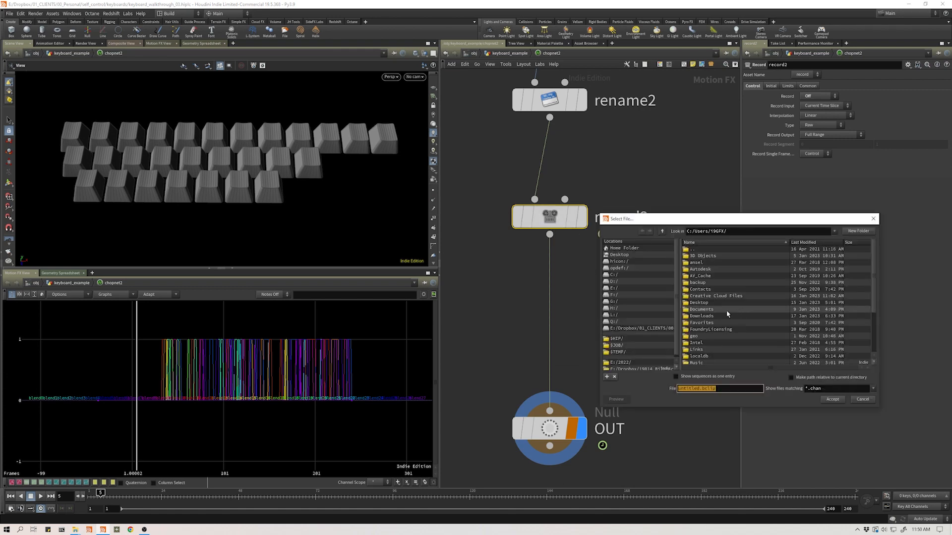
{"action": "left_click", "coordinate": [872, 389]}
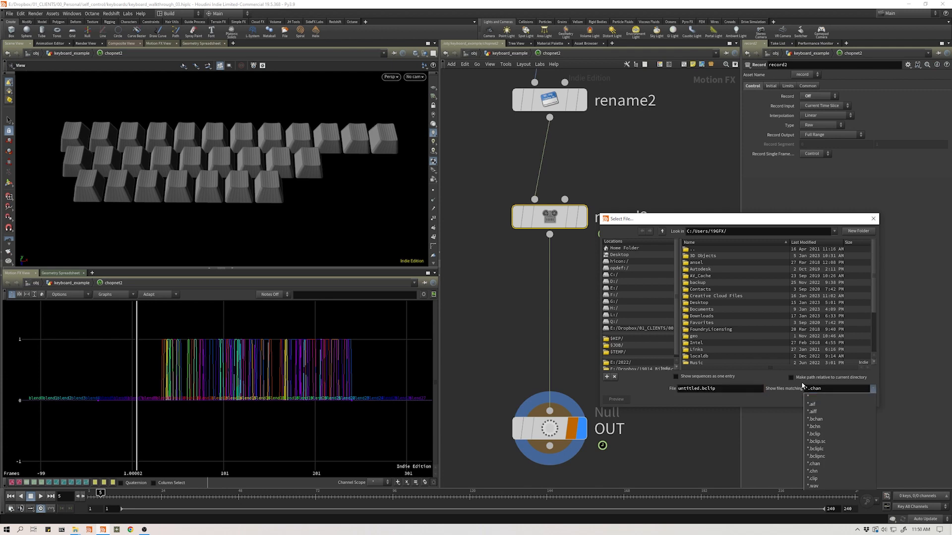
{"action": "left_click", "coordinate": [873, 219]}
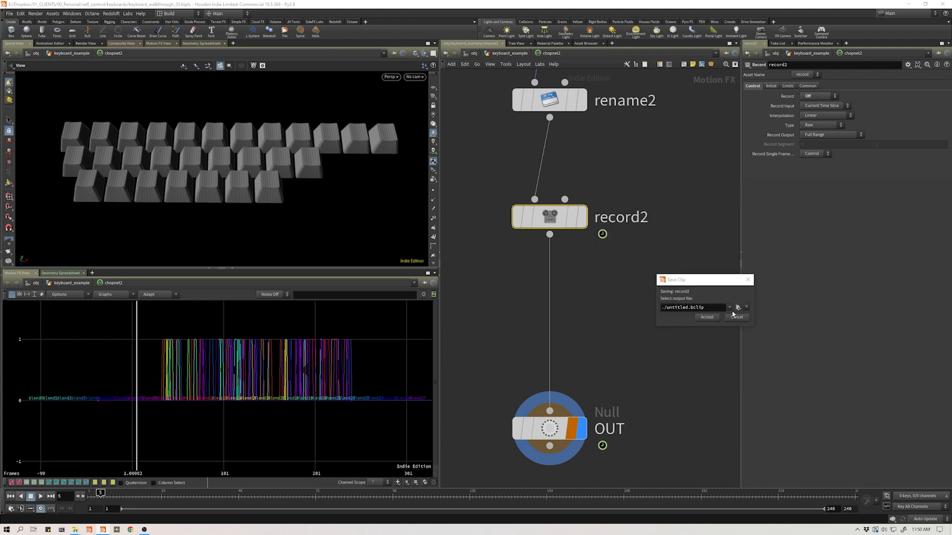
{"action": "left_click", "coordinate": [734, 316]}
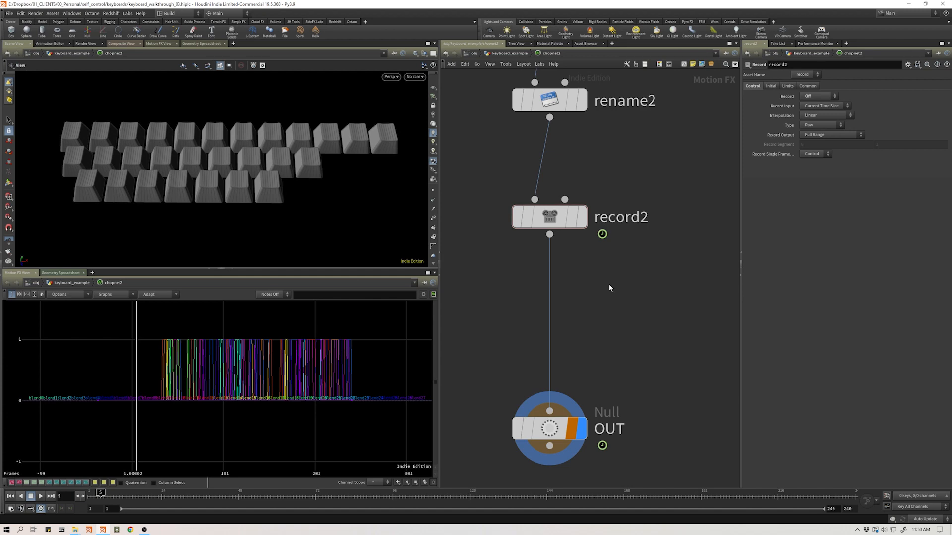
Turn off Intercept Mode
{"action": "left_click", "coordinate": [20, 13]}
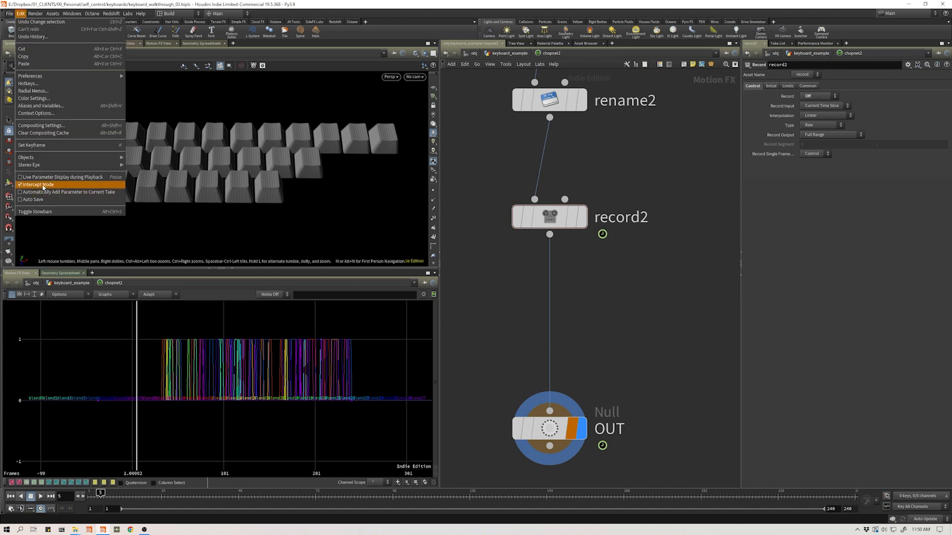
{"action": "left_click", "coordinate": [43, 183]}
Try out a File node beside the chain between record2 and OUT, and delete it
{"action": "key", "text": "Tab"}
{"action": "type", "text": "file"}
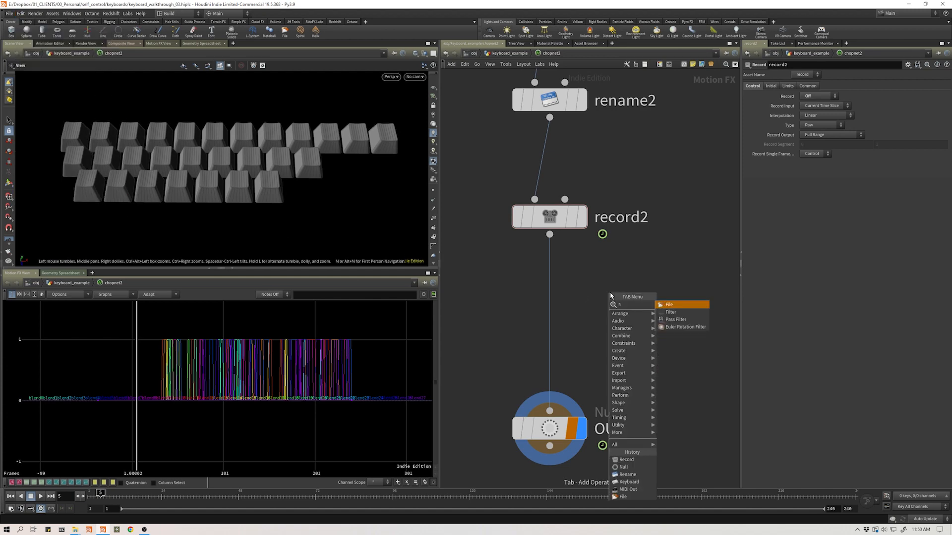
{"action": "key", "text": "Return"}
{"action": "scroll", "coordinate": [613, 300], "scroll_direction": "down", "scroll_amount": 2}
{"action": "left_click_drag", "start_coordinate": [611, 308], "coordinate": [645, 287]}
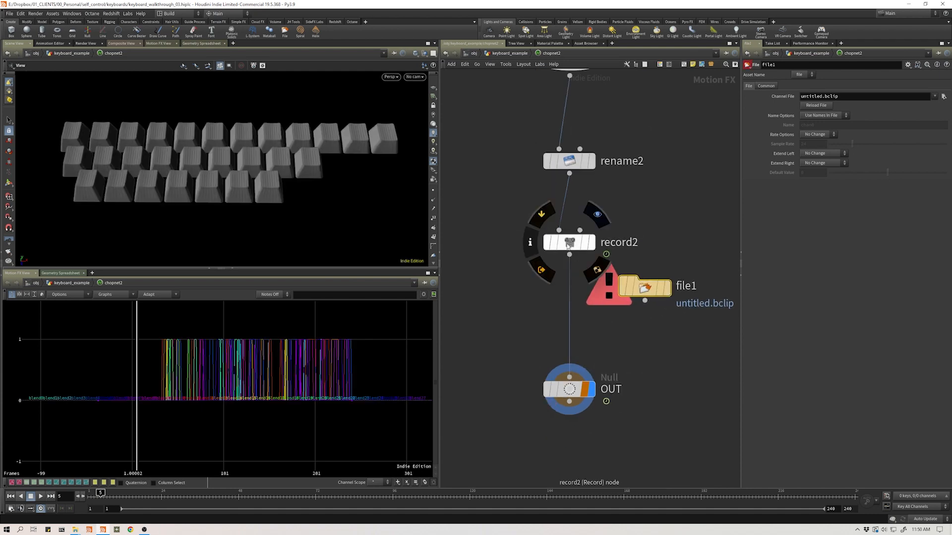
{"action": "left_click_drag", "start_coordinate": [570, 242], "coordinate": [570, 228]}
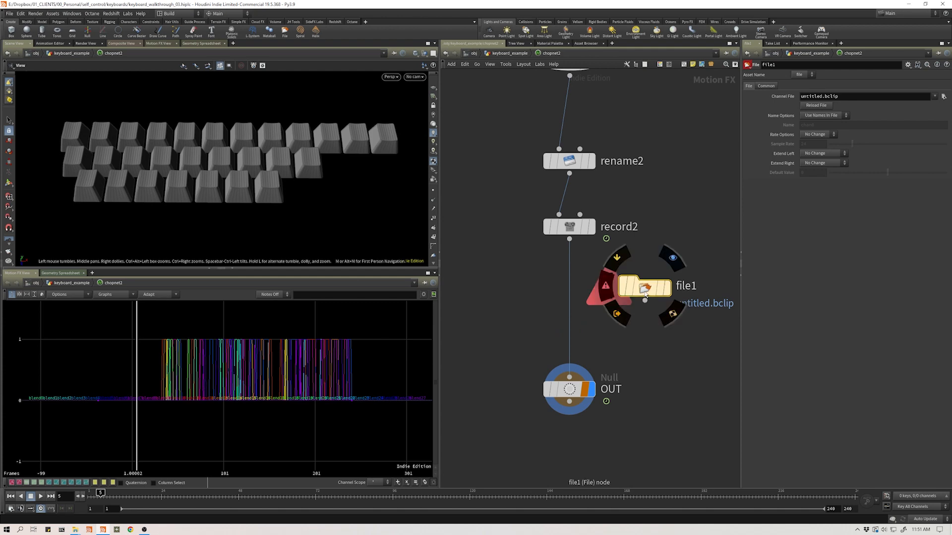
{"action": "key", "text": "Delete"}
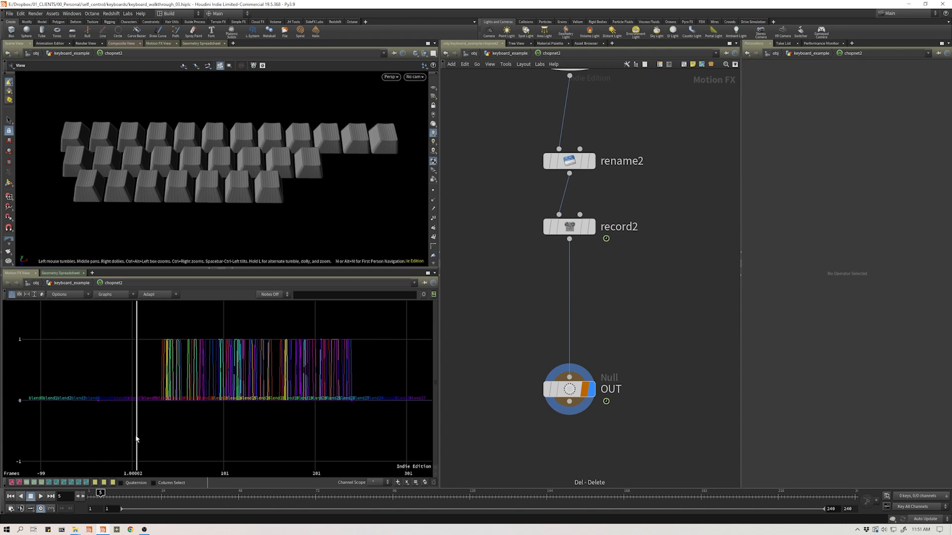
Select record2 and scrub the timeline to frame 107 to review the recorded key presses
{"action": "left_click", "coordinate": [569, 227]}
{"action": "left_click_drag", "start_coordinate": [166, 406], "coordinate": [248, 400]}
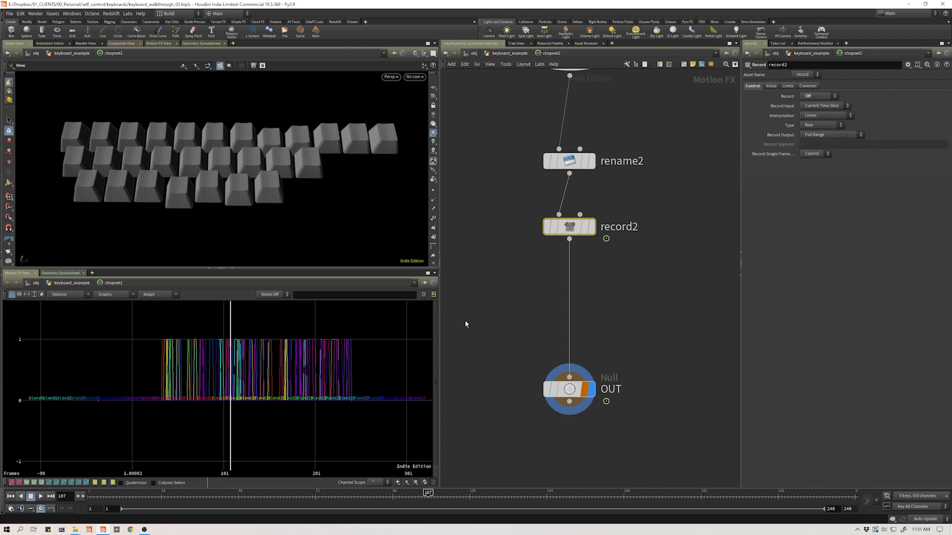
{"action": "middle_click_drag", "start_coordinate": [499, 285], "coordinate": [491, 304]}
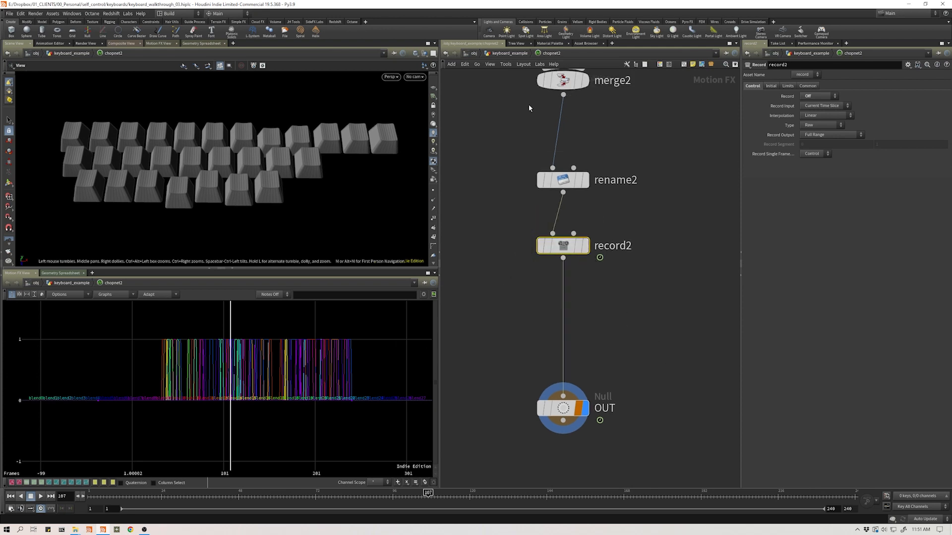
Go up to the keyboard_example network, enlarge the 3D viewport and start playback of the recorded key animation
{"action": "left_click", "coordinate": [519, 54]}
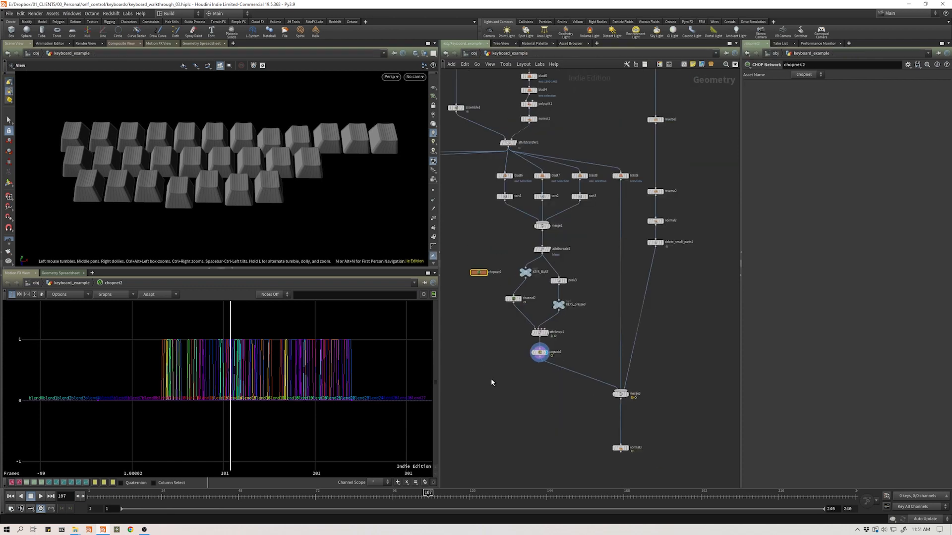
{"action": "left_click_drag", "start_coordinate": [268, 271], "coordinate": [268, 345]}
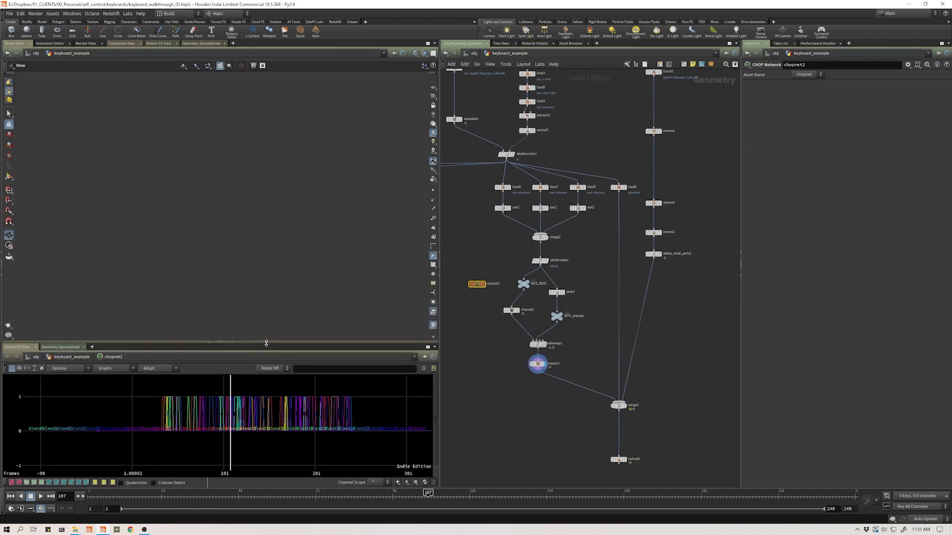
{"action": "left_click", "coordinate": [41, 496]}
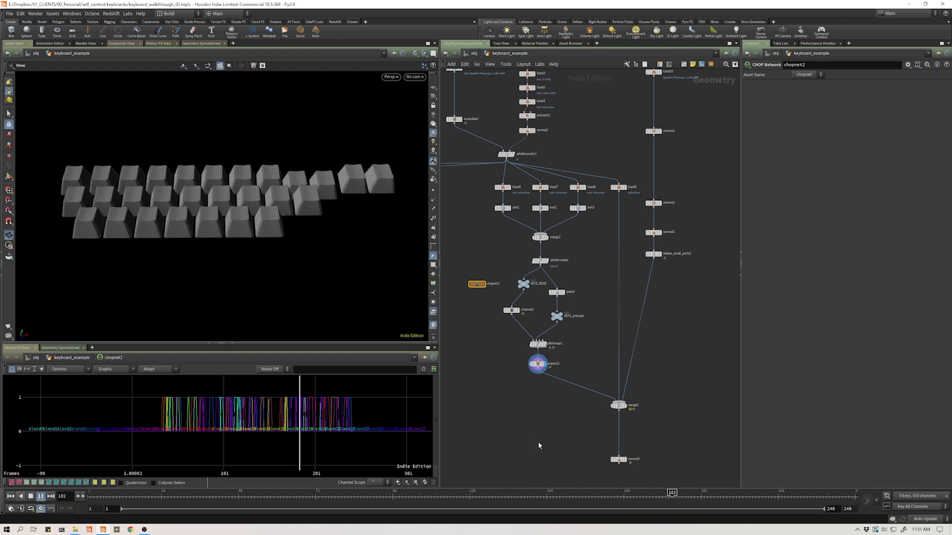
Display the output of normal3 during playback and stop at frame 58
{"action": "middle_click_drag", "start_coordinate": [540, 437], "coordinate": [516, 422]}
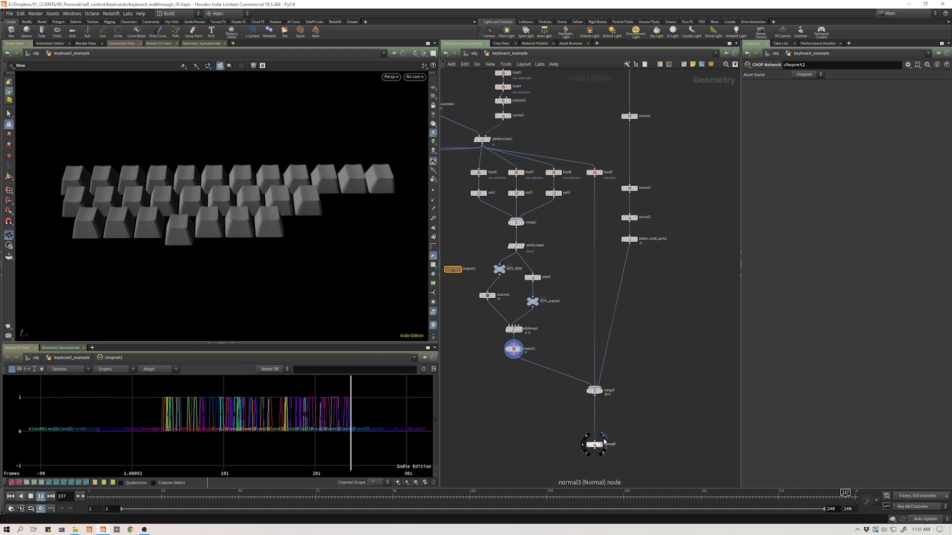
{"action": "left_click", "coordinate": [601, 445]}
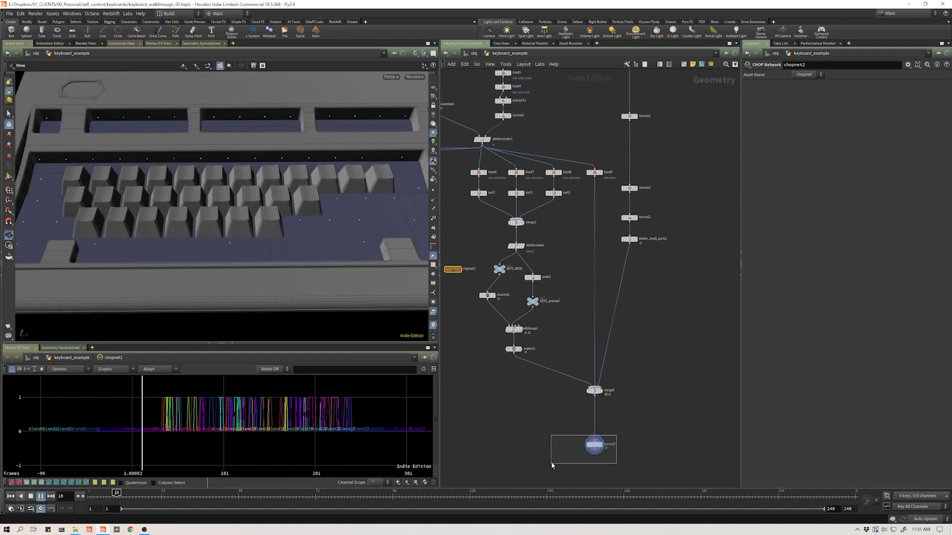
{"action": "left_click", "coordinate": [40, 497]}
Check the outputs of merge3 and the blast node feeding it, and set assemble1's Display As to Full Geometry
{"action": "scroll", "coordinate": [564, 356], "scroll_direction": "down", "scroll_amount": 3}
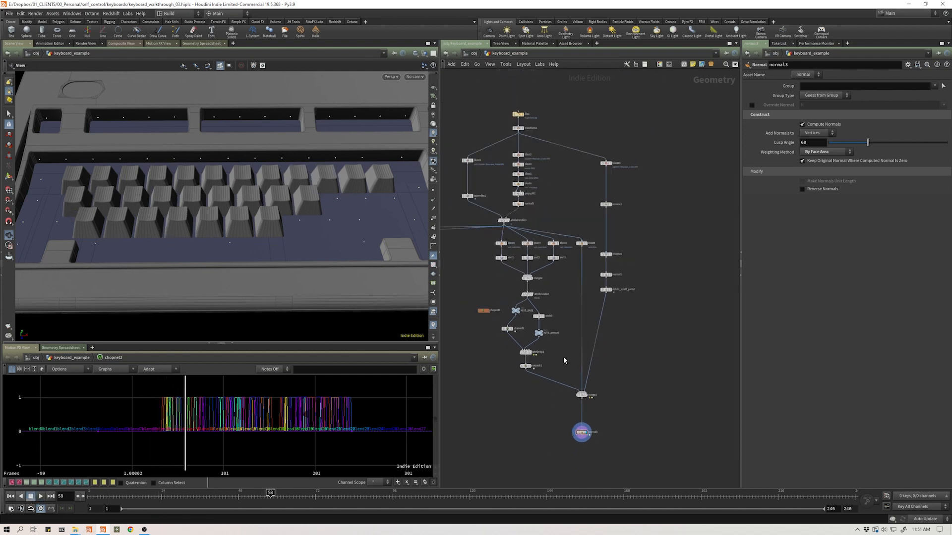
{"action": "left_click", "coordinate": [583, 396]}
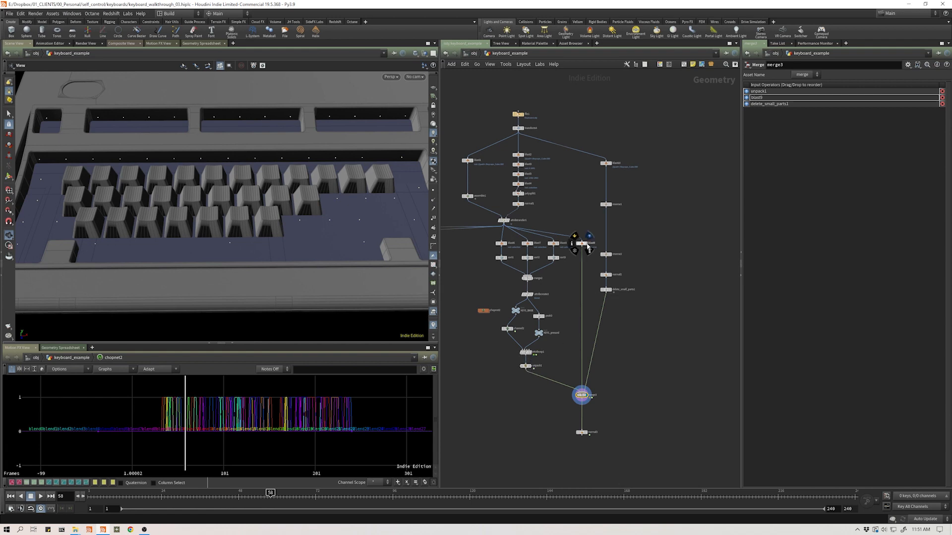
{"action": "left_click", "coordinate": [588, 246]}
{"action": "scroll", "coordinate": [560, 300], "scroll_direction": "up", "scroll_amount": 3}
{"action": "left_click", "coordinate": [505, 192]}
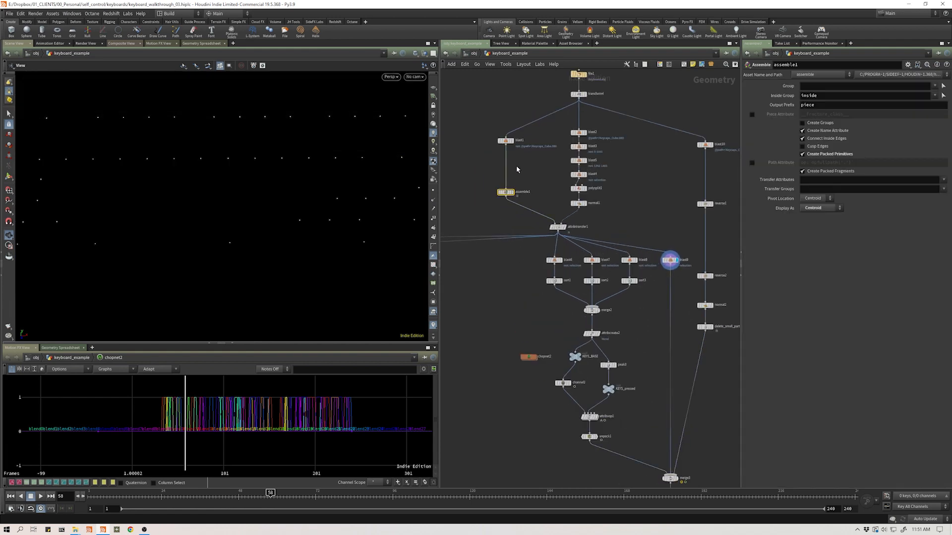
{"action": "left_click", "coordinate": [817, 208]}
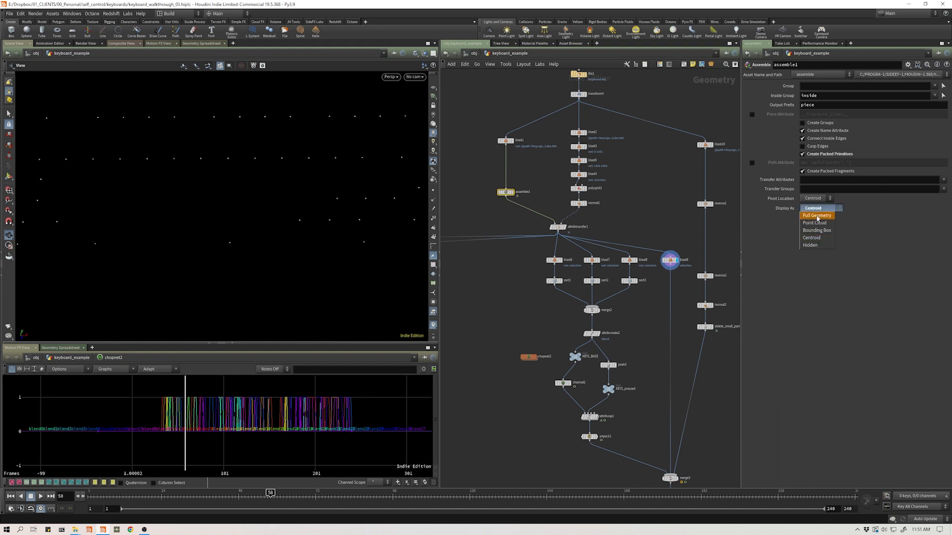
{"action": "left_click", "coordinate": [818, 204]}
Display and select normal3, and frame the whole keyboard in the viewport
{"action": "middle_click_drag", "start_coordinate": [540, 390], "coordinate": [497, 262]}
{"action": "left_click", "coordinate": [642, 393]}
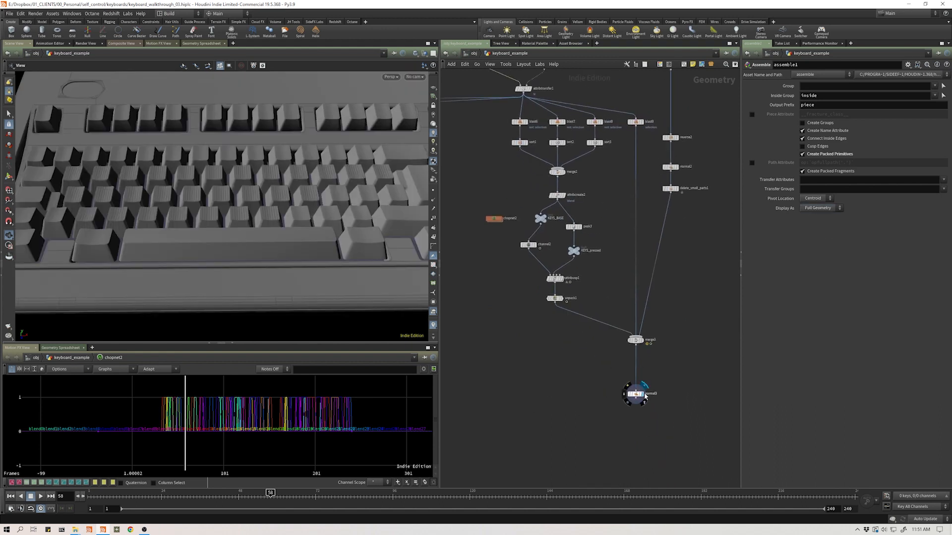
{"action": "left_click", "coordinate": [635, 395]}
{"action": "left_click_drag", "start_coordinate": [251, 245], "coordinate": [274, 221]}
{"action": "middle_click_drag", "start_coordinate": [273, 222], "coordinate": [212, 221]}
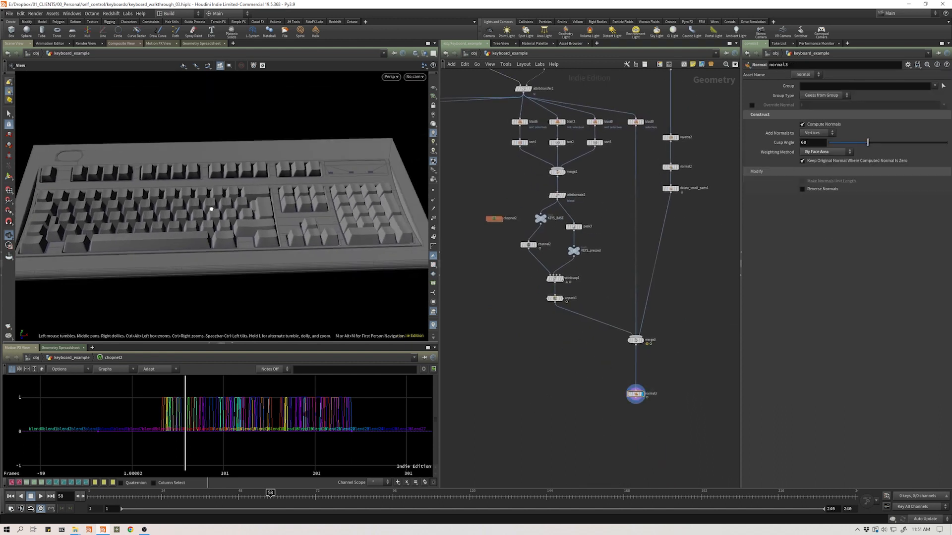
Play the key animation on the keyboard model, bypass the unpack1 node feeding merge3, and stop playback at frame 65
{"action": "left_click_drag", "start_coordinate": [213, 222], "coordinate": [241, 203]}
{"action": "key", "text": "Up"}
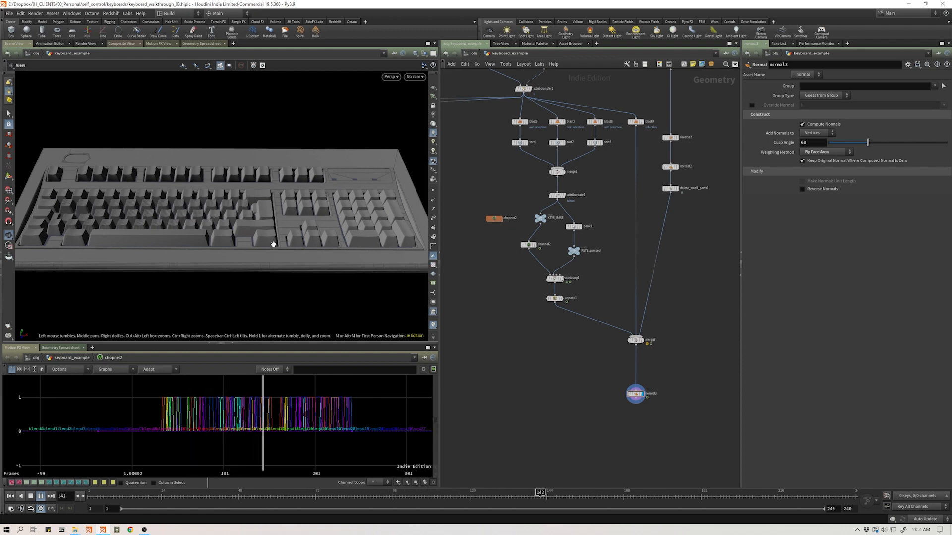
{"action": "left_click", "coordinate": [549, 299]}
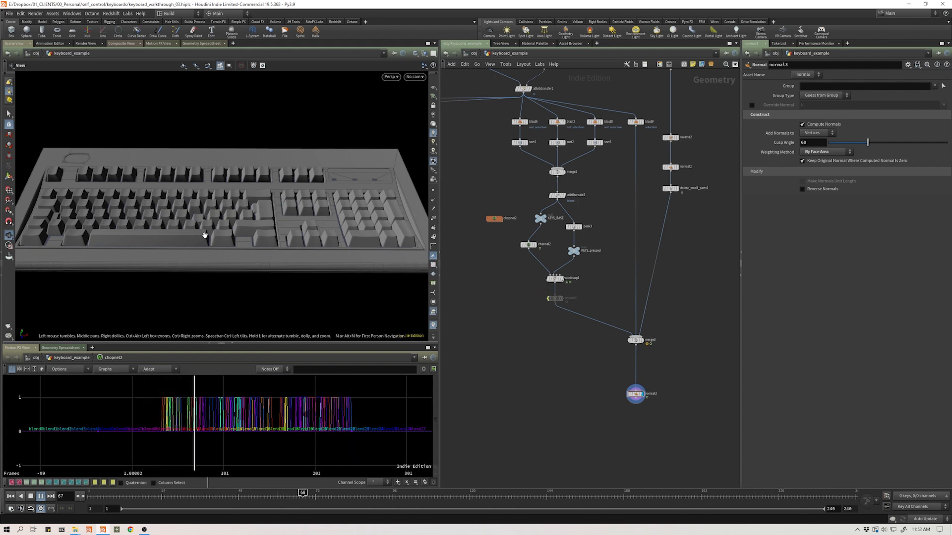
{"action": "left_click_drag", "start_coordinate": [205, 234], "coordinate": [182, 229]}
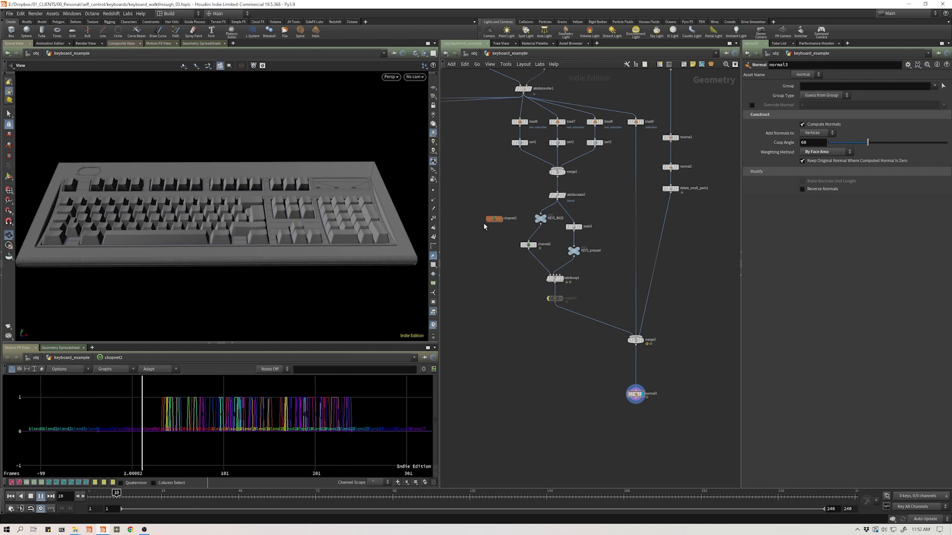
{"action": "left_click", "coordinate": [31, 496]}
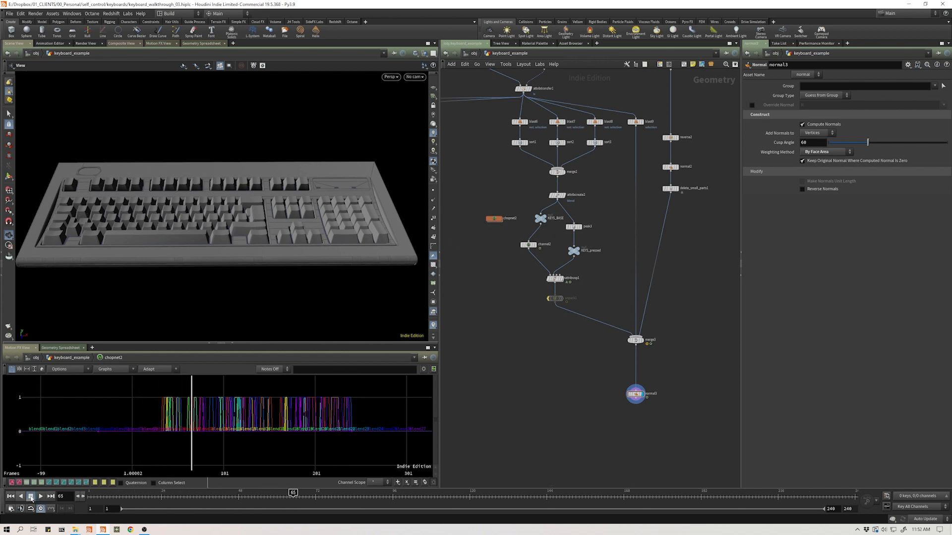
Enter the chopnet2 network and examine the recorded blend channel curves in the Motion FX graph
{"action": "scroll", "coordinate": [203, 436], "scroll_direction": "up", "scroll_amount": 5}
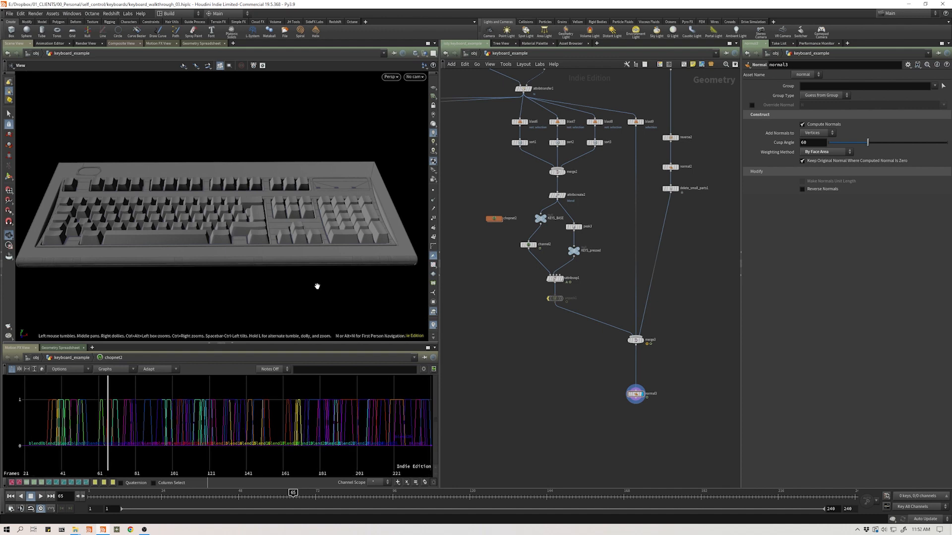
{"action": "double_click", "coordinate": [493, 219]}
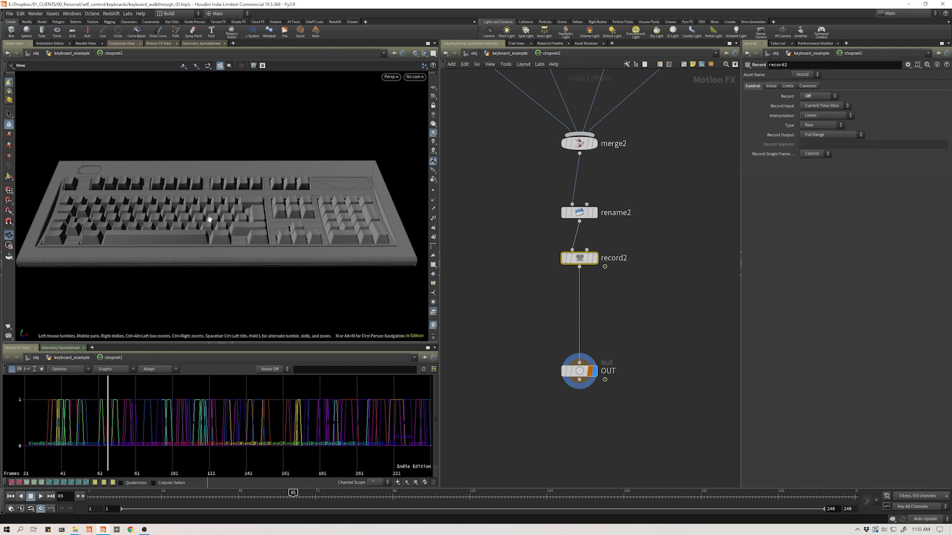
{"action": "scroll", "coordinate": [243, 427], "scroll_direction": "down", "scroll_amount": 3}
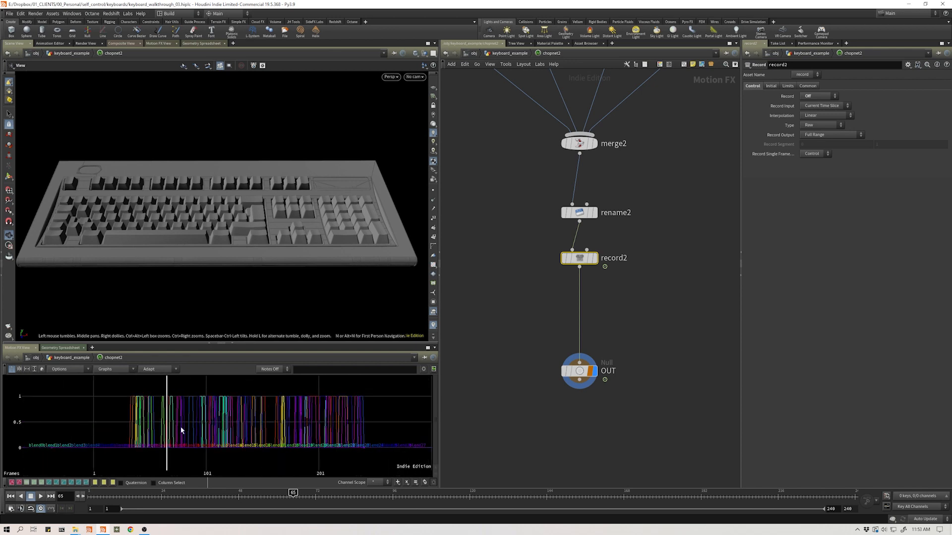